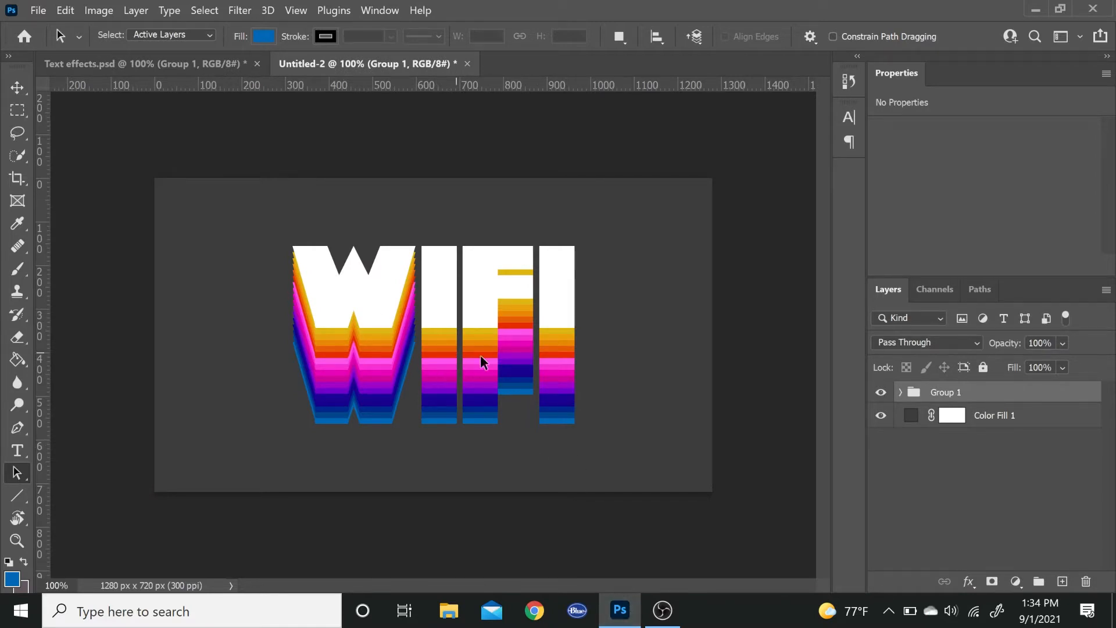
# - Hide Group 1 and add the white text WIFI in Chunky Funks, 30 pt, on a new layer near the canvas centre
pyautogui.click(880, 393)
pyautogui.click(1063, 581)
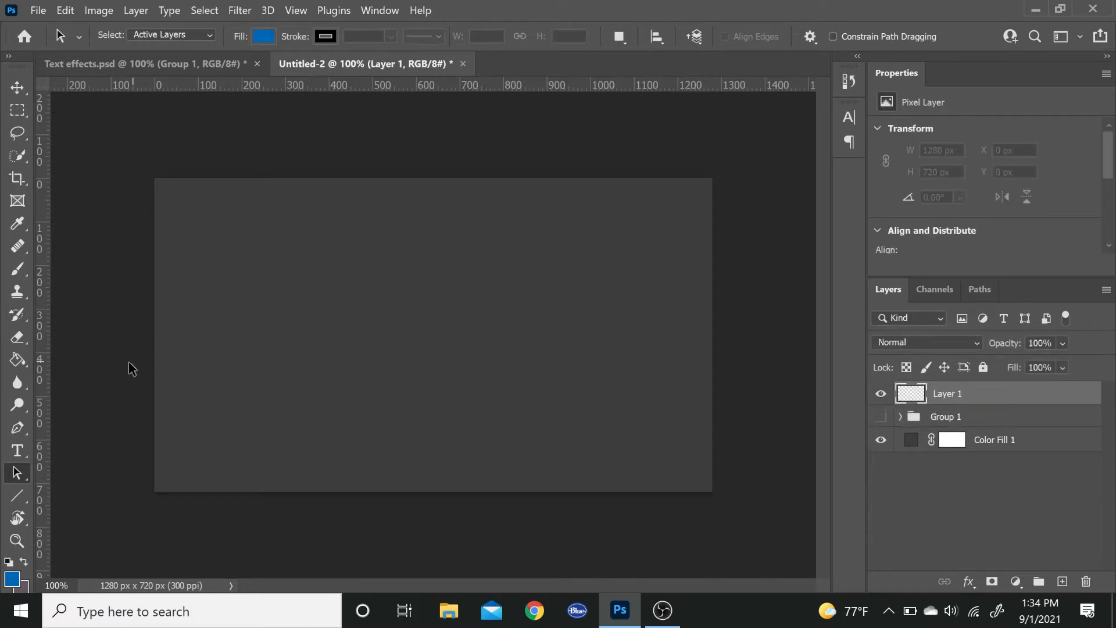
pyautogui.click(17, 451)
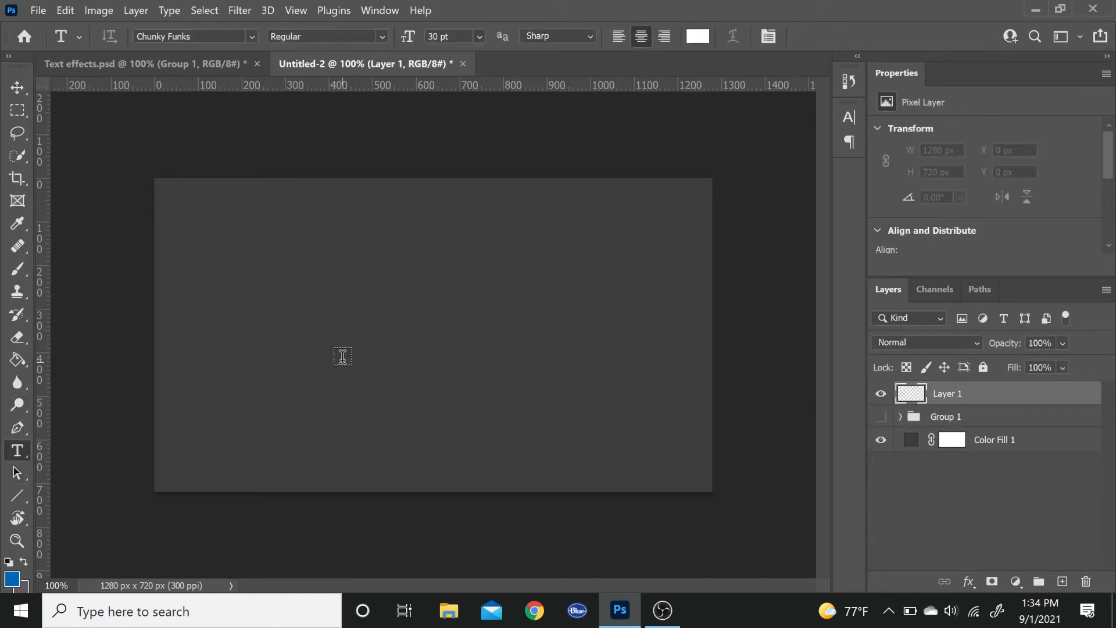
pyautogui.click(334, 332)
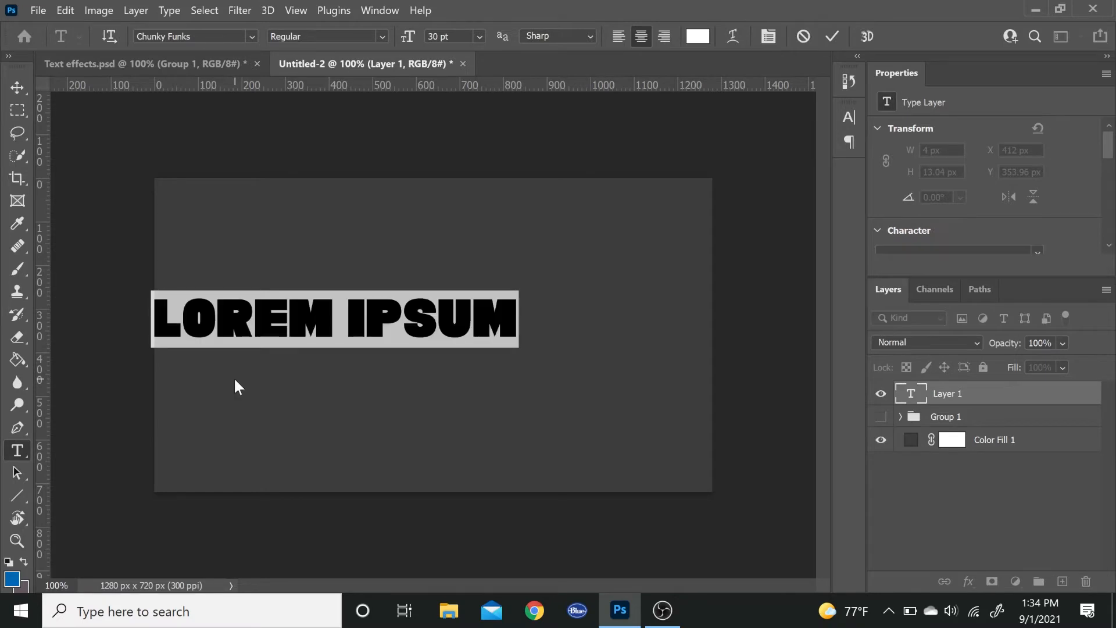
pyautogui.write('WIFI')
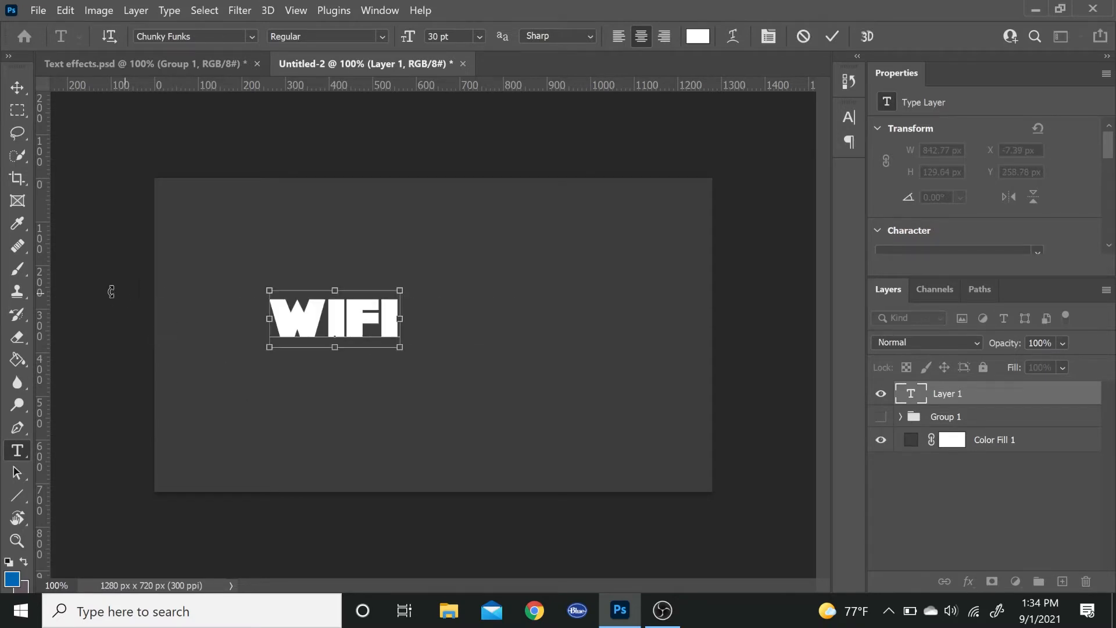
pyautogui.hotkey('ctrl', 'a')
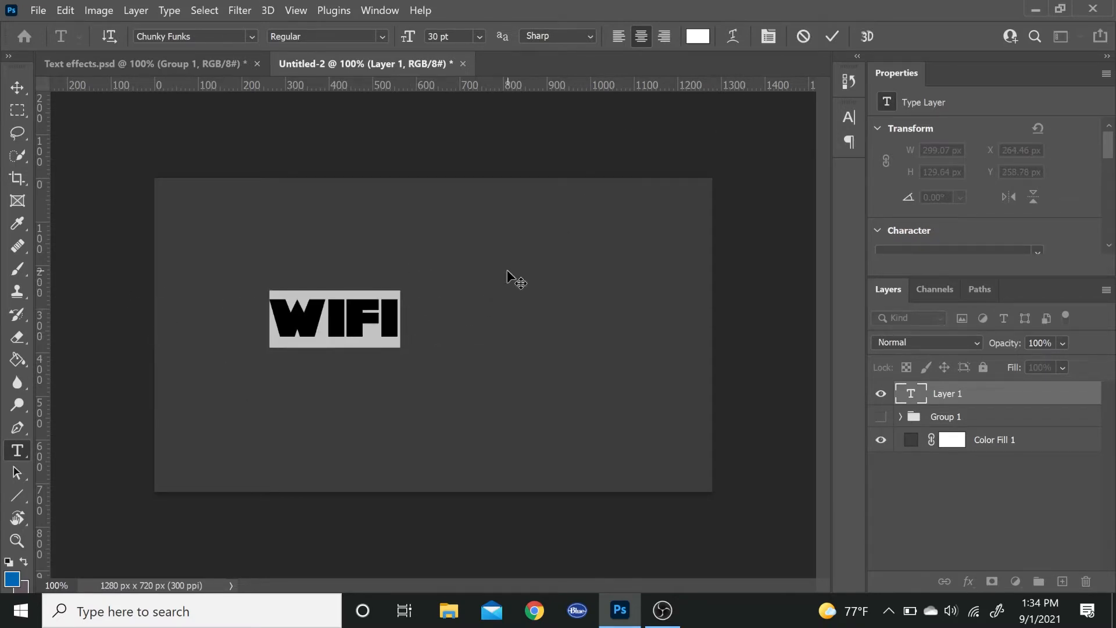
pyautogui.moveTo(486, 288); pyautogui.dragTo(562, 313)
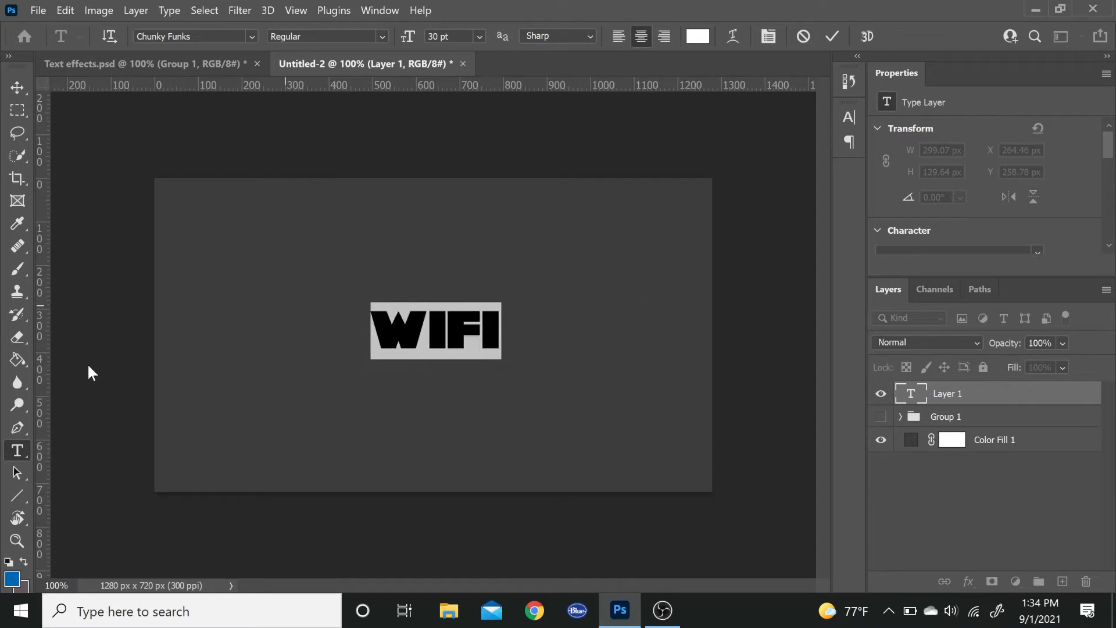
pyautogui.click(14, 473)
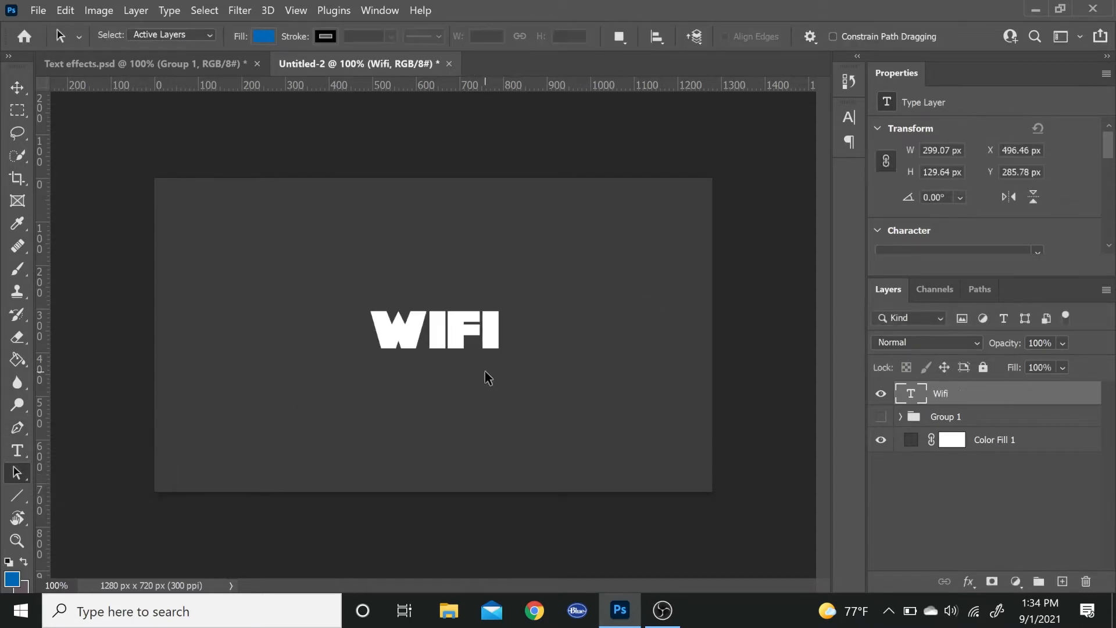
# - Scale the WIFI text to about 669 px wide and 290 px high, placing it centred in the canvas's lower half
pyautogui.hotkey('ctrl', 't')
pyautogui.moveTo(504, 364); pyautogui.dragTo(642, 468)
pyautogui.moveTo(550, 368); pyautogui.dragTo(468, 384)
pyautogui.press('Return')
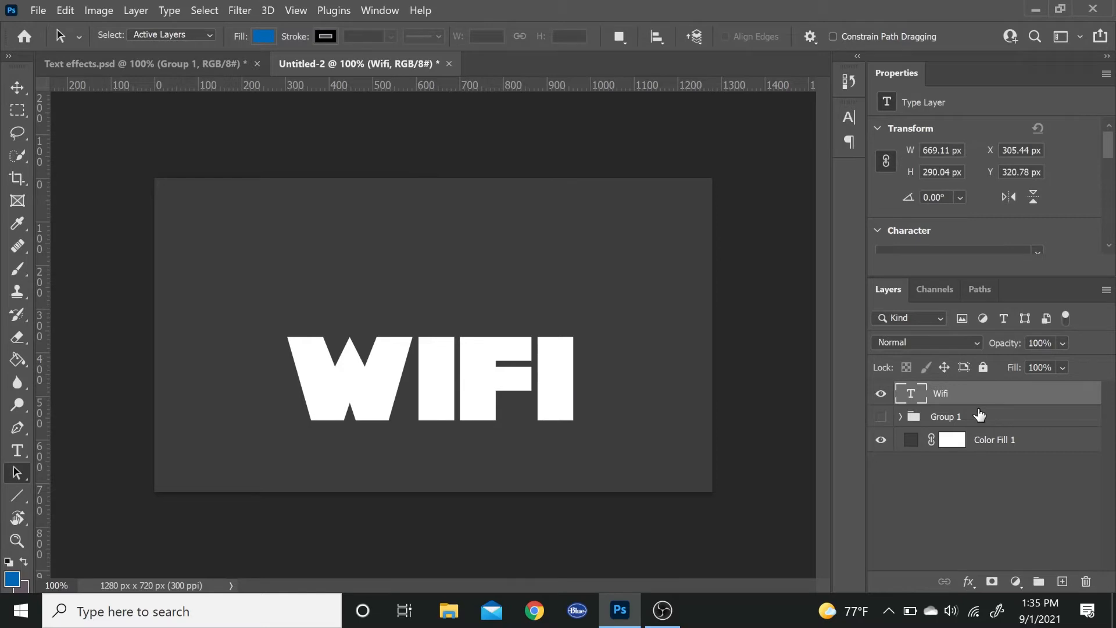
# - Duplicate the Wifi text layer, rename the lower one Original and hide it, keeping the copy selected
pyautogui.hotkey('ctrl', 'j')
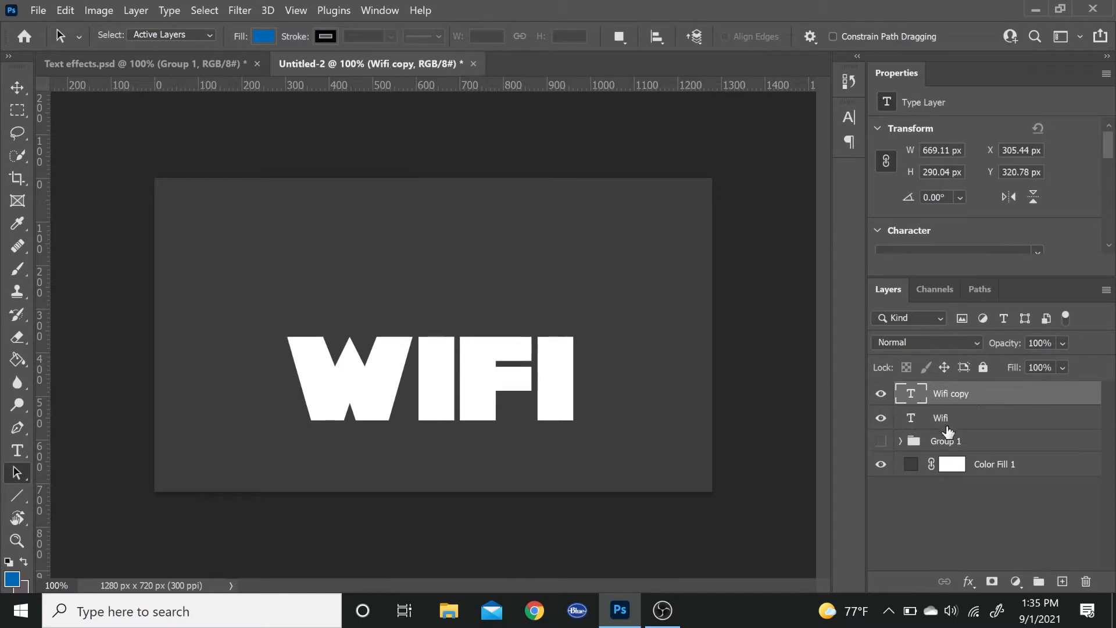
pyautogui.doubleClick(941, 424)
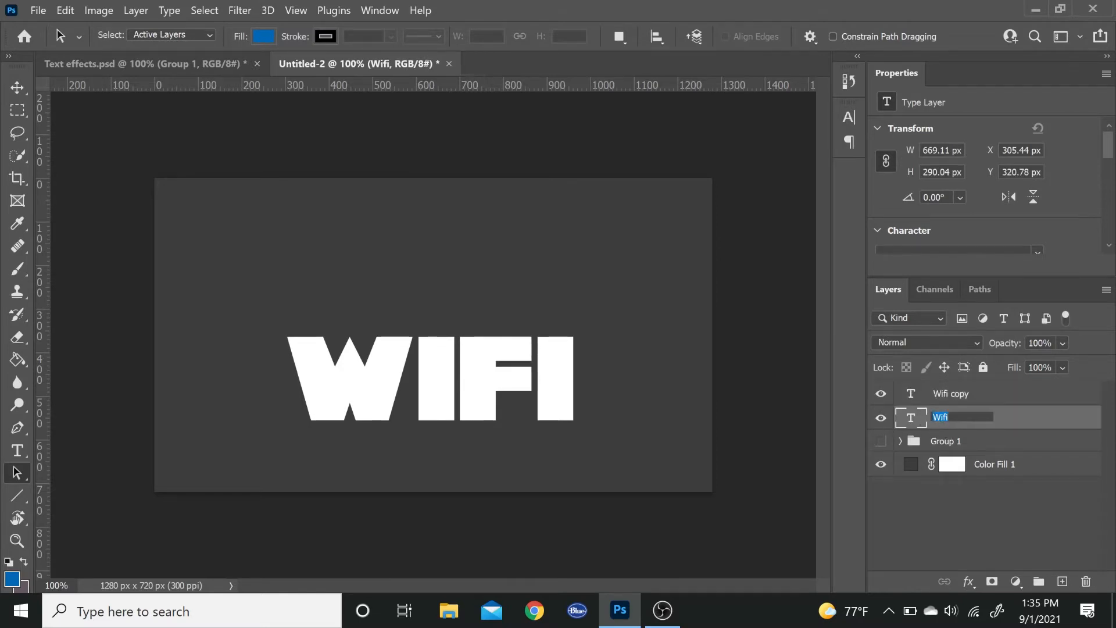
pyautogui.write('Original')
pyautogui.press('Return')
pyautogui.click(996, 403)
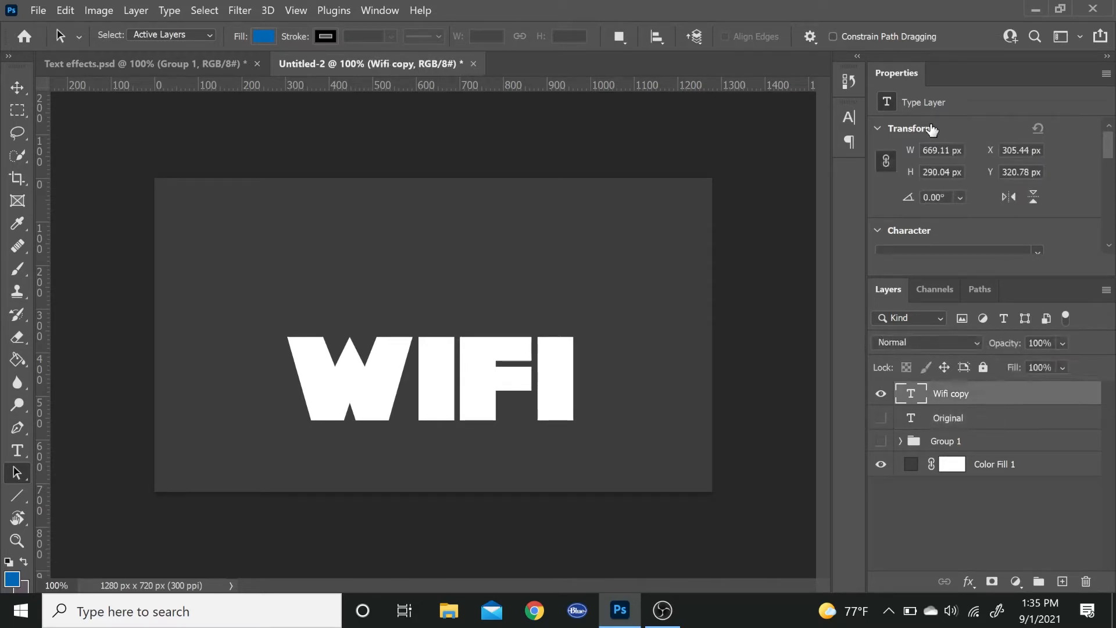
# - Set the text colour of the Wifi copy to 0067b5
pyautogui.scroll(-5, 982, 169)
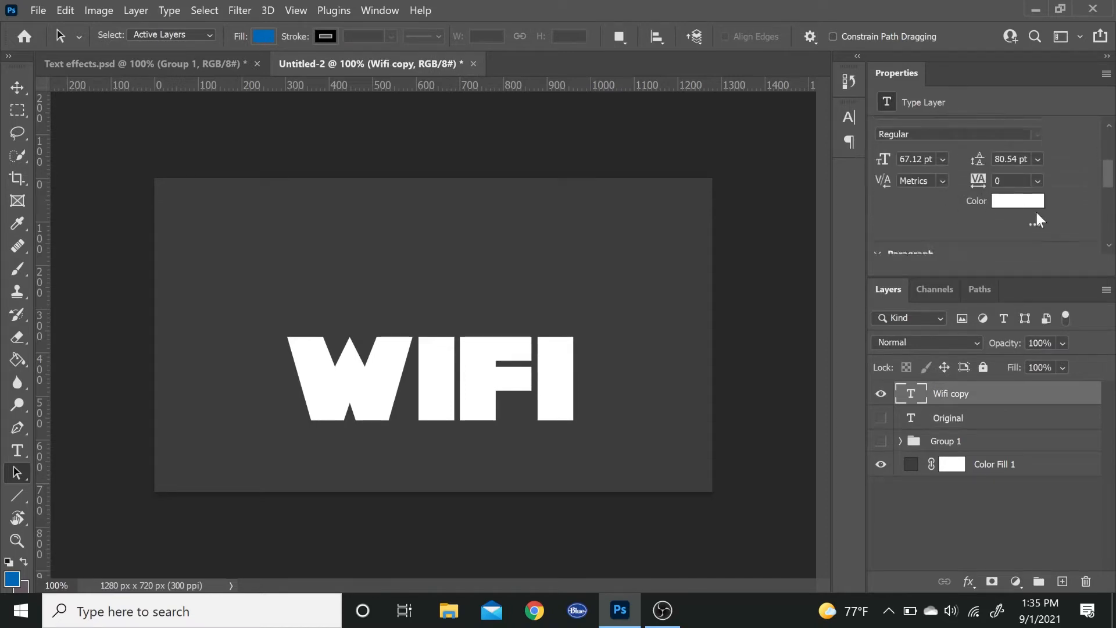
pyautogui.click(1027, 203)
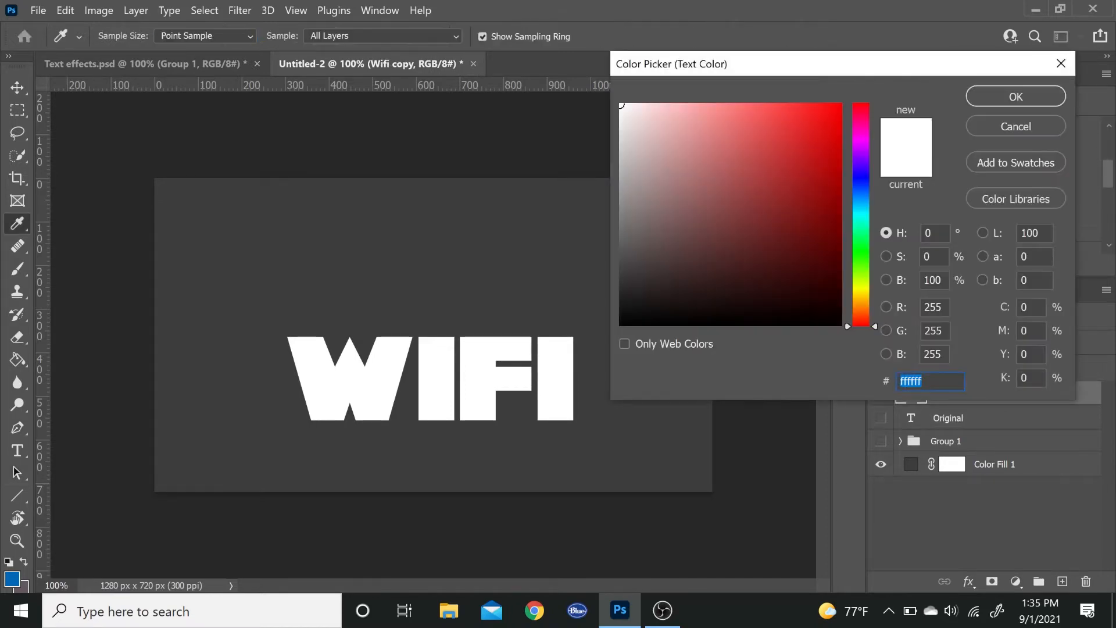
pyautogui.write('00')
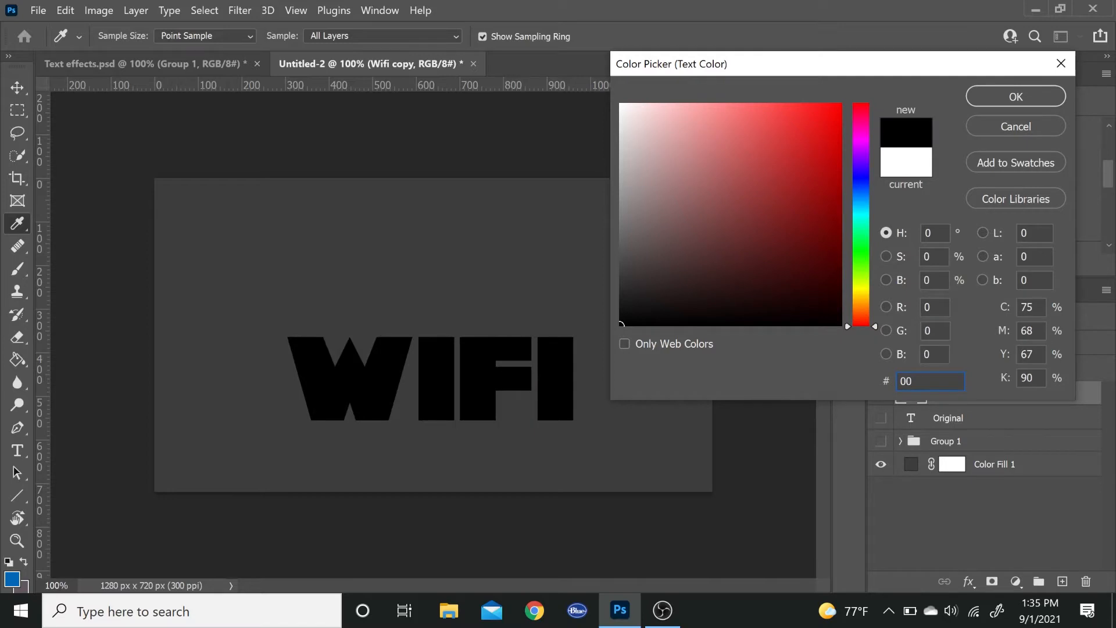
pyautogui.write('67')
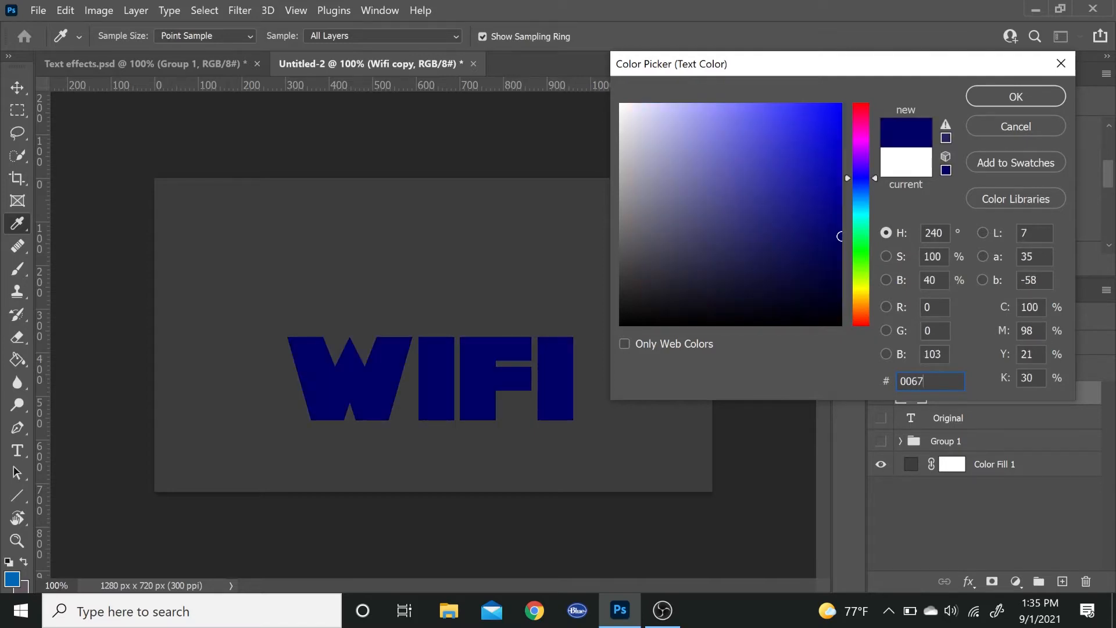
pyautogui.write('b5')
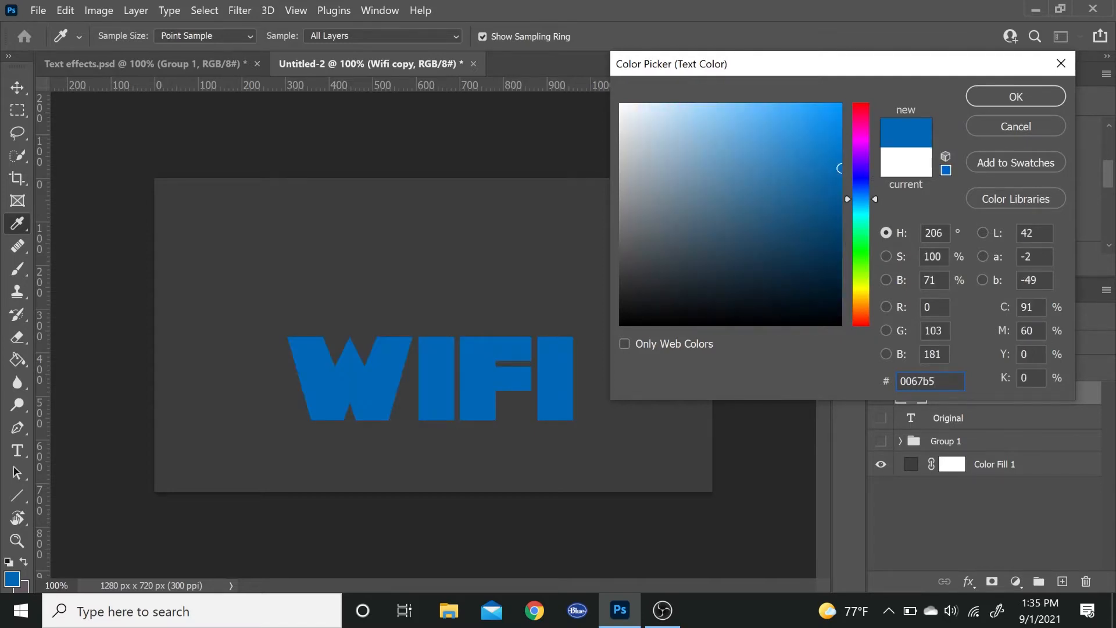
pyautogui.press('Return')
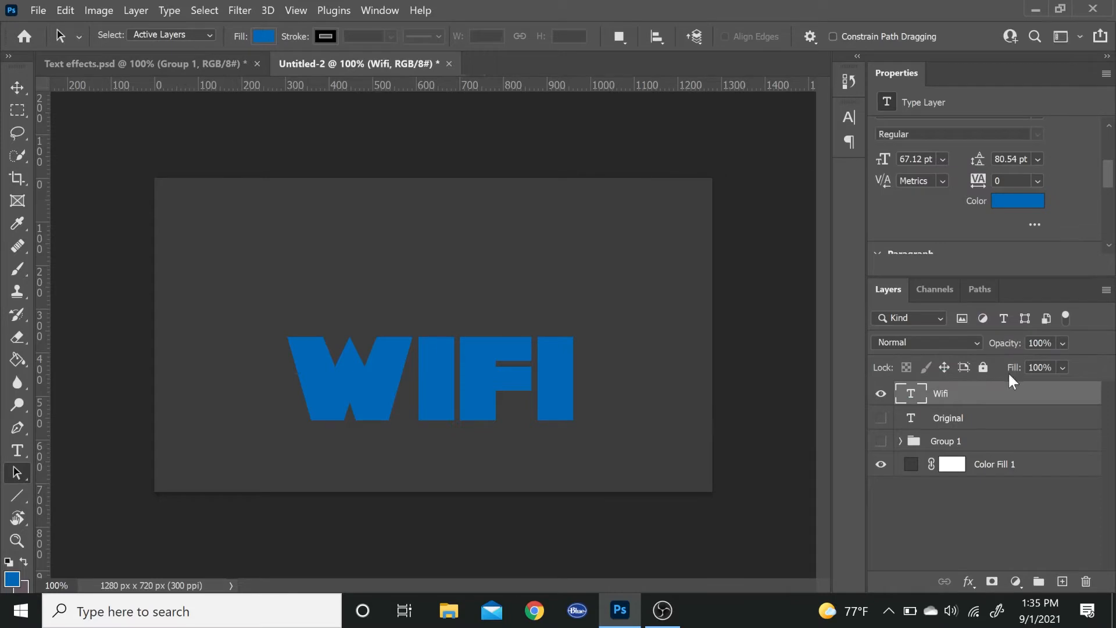
# - Duplicate the blue Wifi text layer and set the copy's text colour to 02456b
pyautogui.hotkey('ctrl', 'j')
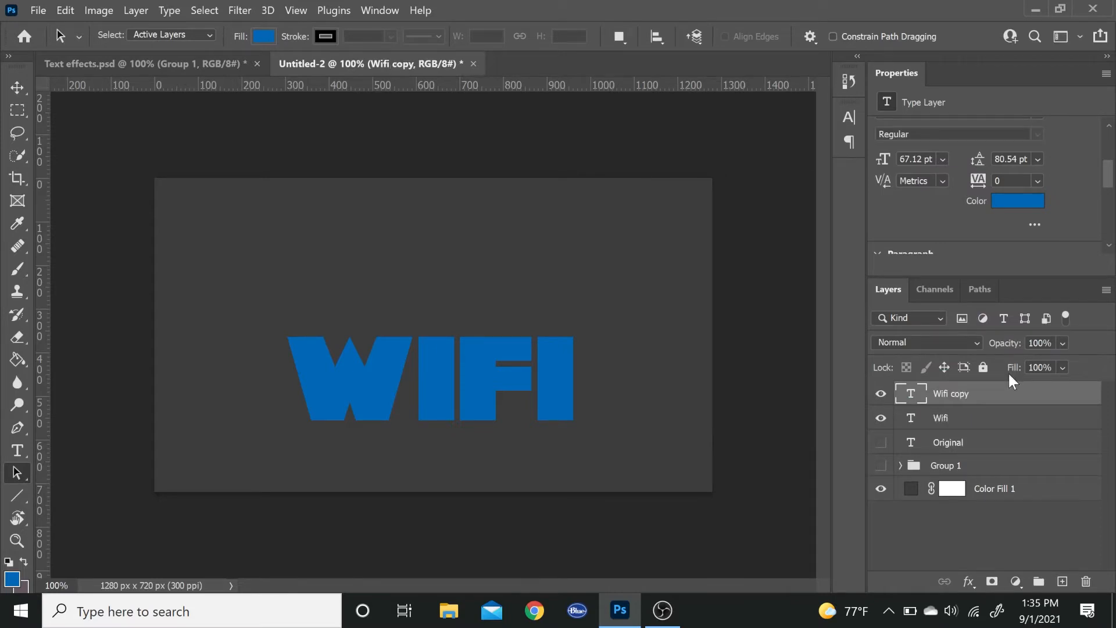
pyautogui.click(1023, 201)
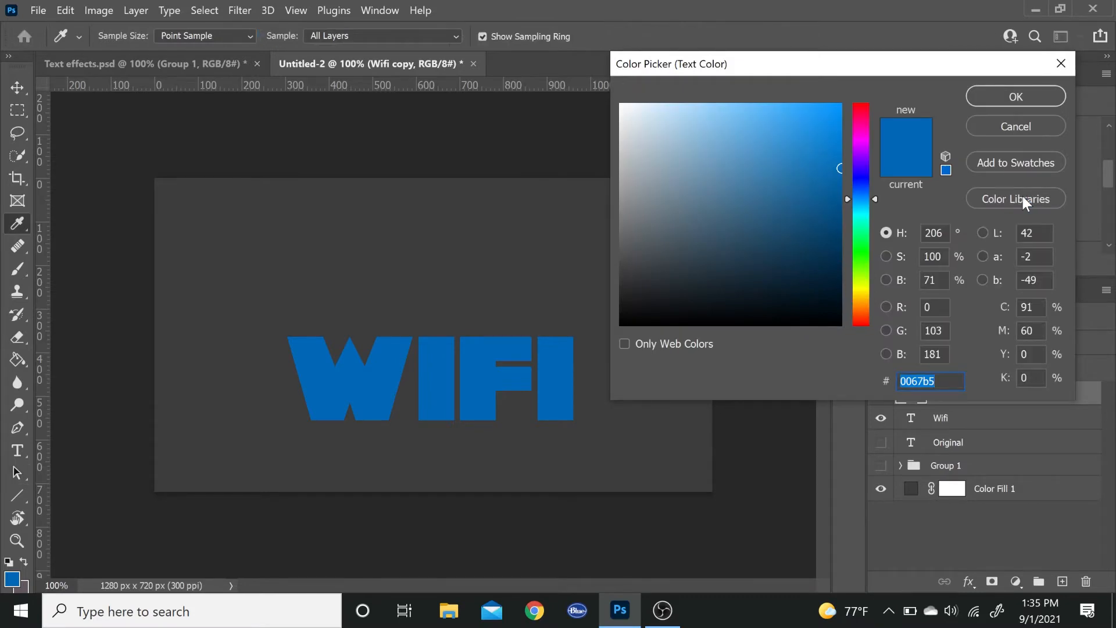
pyautogui.write('024')
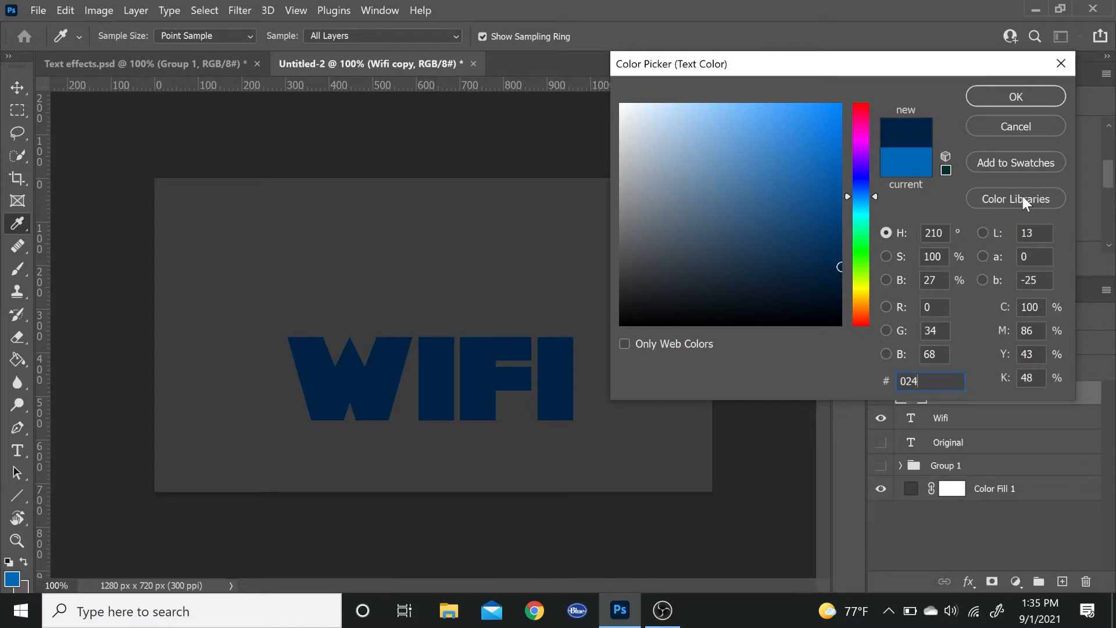
pyautogui.write('56b')
pyautogui.press('Return')
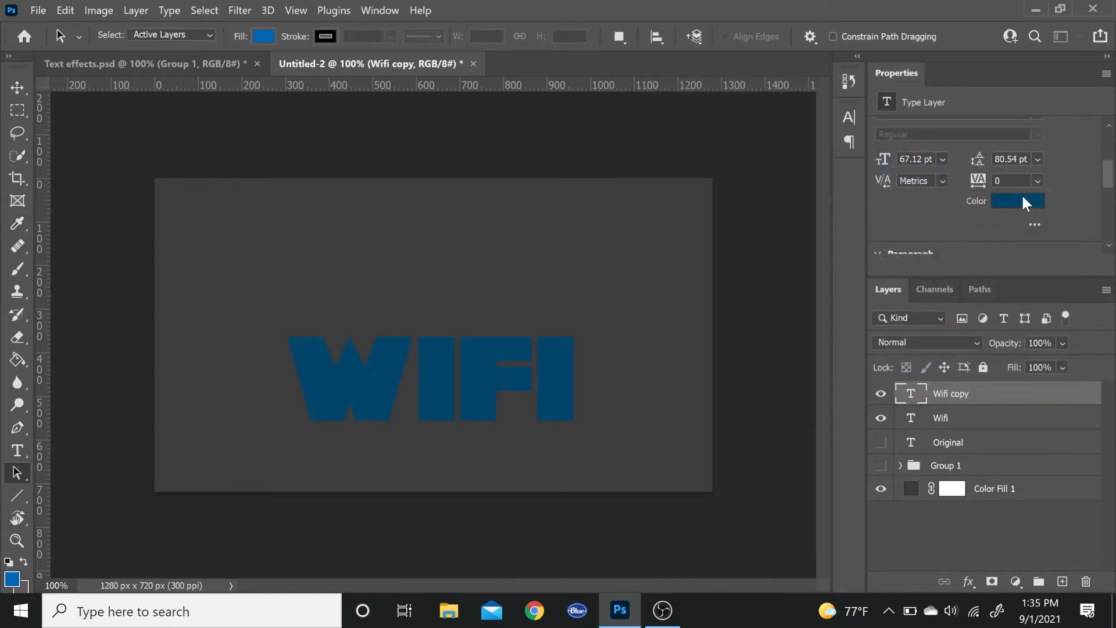
# - Transform the dark blue Wifi copy by shifting it 20 px upward
pyautogui.hotkey('ctrl', 't')
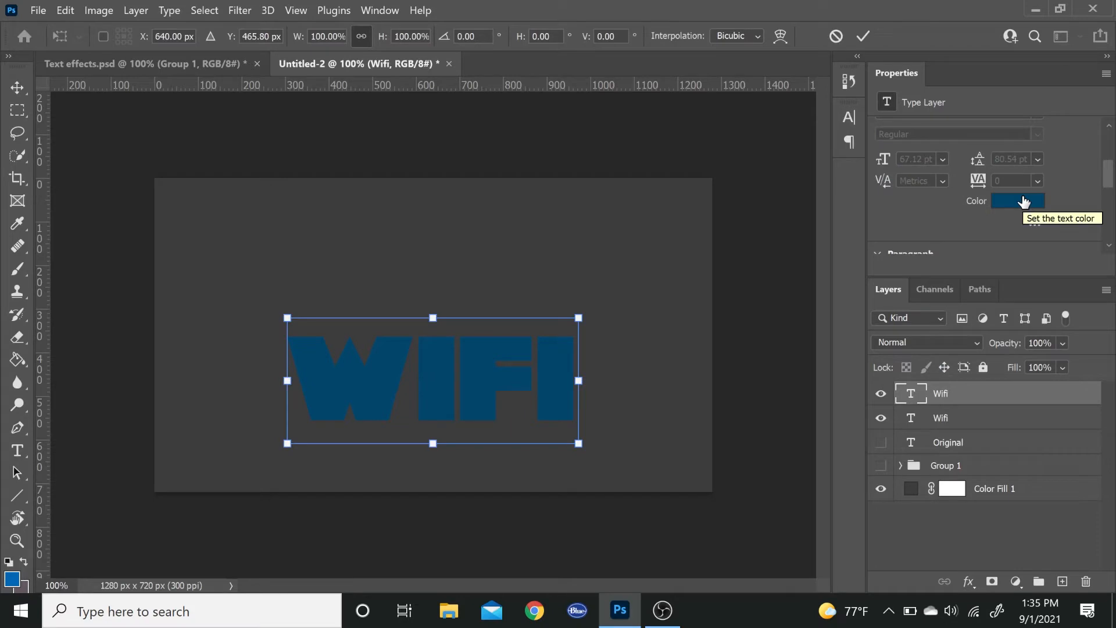
pyautogui.hotkey('shift', 'Up')
pyautogui.hotkey('shift', 'Up')
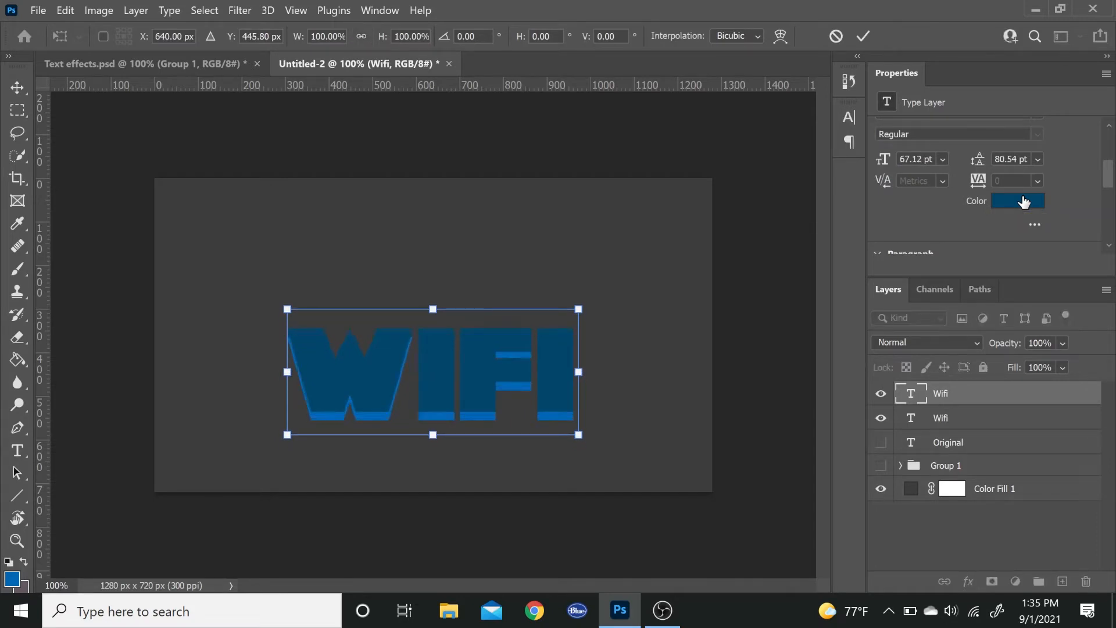
pyautogui.press('Return')
pyautogui.press('a')
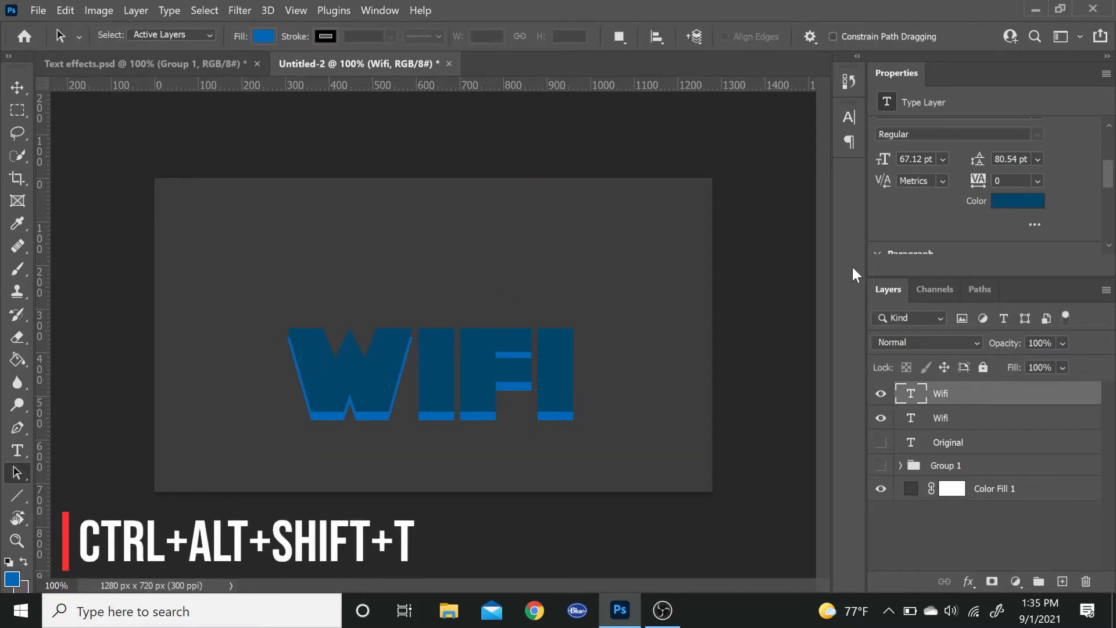
# - Duplicate the top Wifi layer while repeating the upward shift, and set the new copy's text colour to 00278e
pyautogui.hotkey('ctrl', 'alt', 'shift', 't')
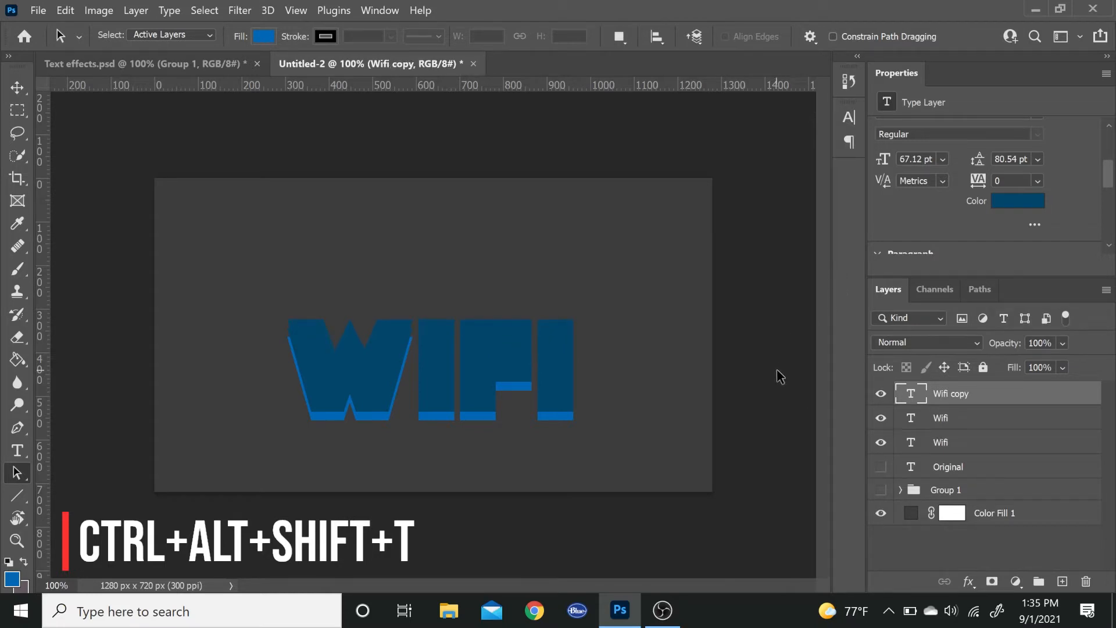
pyautogui.click(1040, 203)
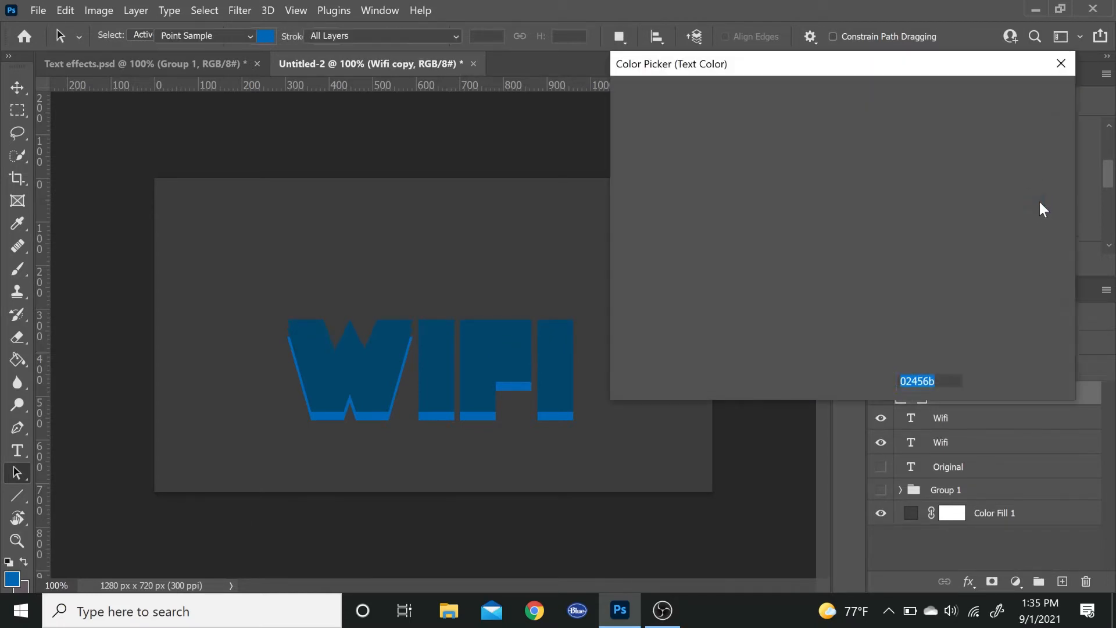
pyautogui.write('0027')
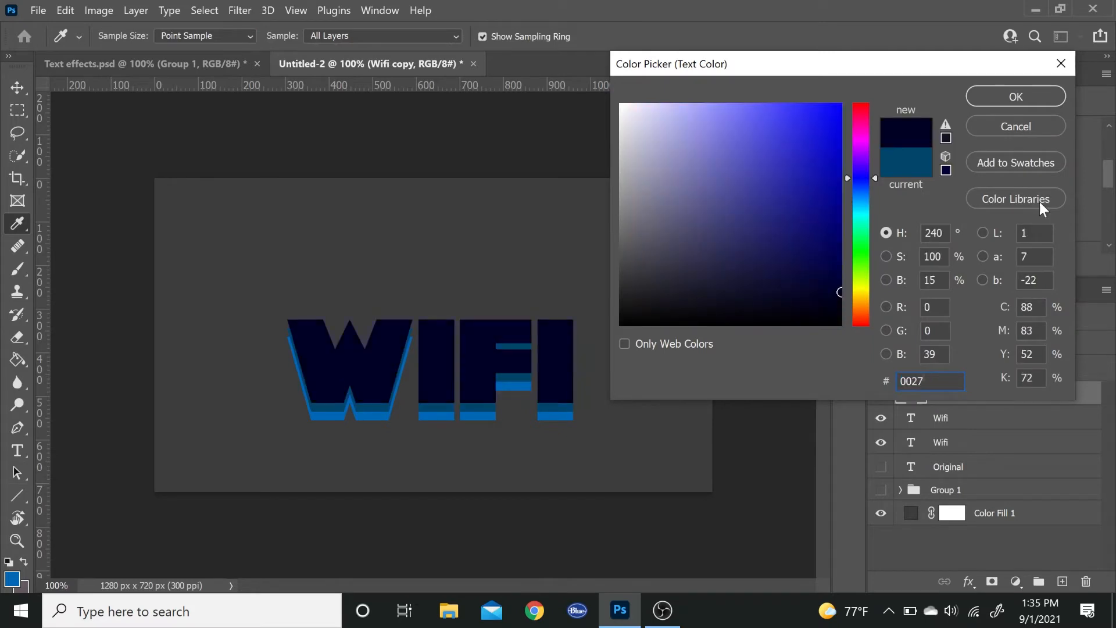
pyautogui.write('8e')
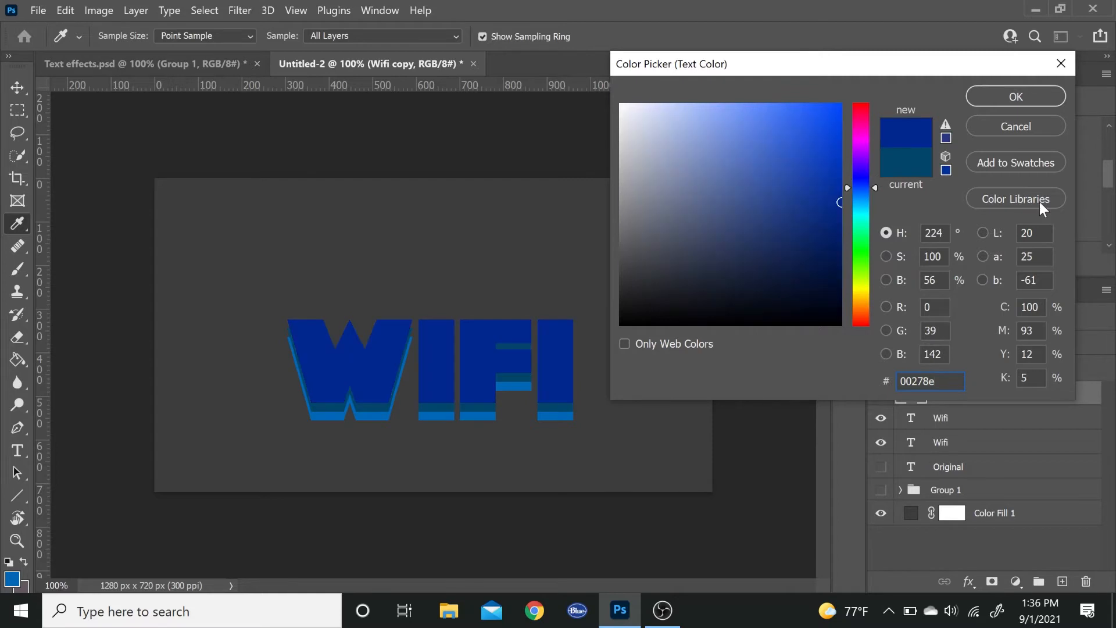
pyautogui.press('Return')
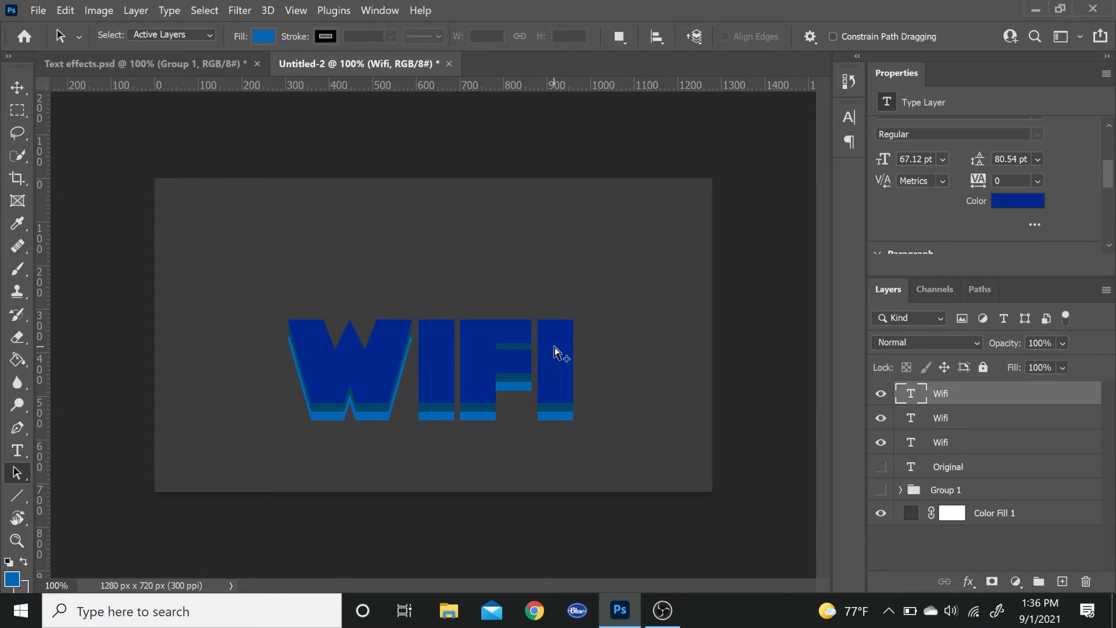
# - Duplicate the 00278e Wifi layer, shift the copy 20 px upward and recolour it for the next stripe
pyautogui.hotkey('ctrl', 'j')
pyautogui.hotkey('shift', 'Up')
pyautogui.hotkey('shift', 'Up')
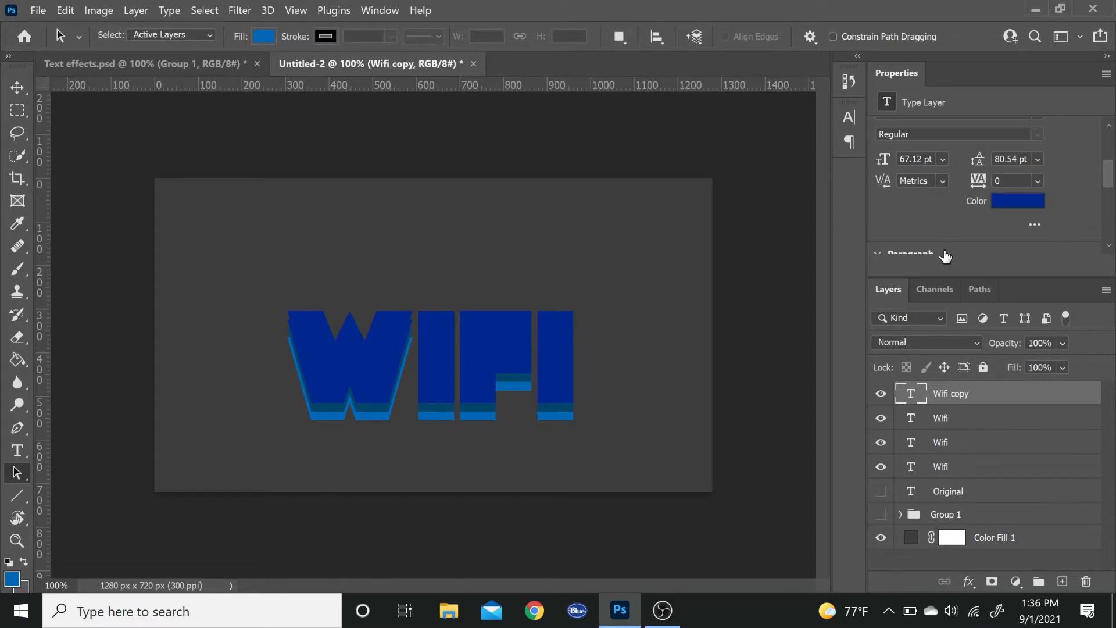
pyautogui.click(1022, 202)
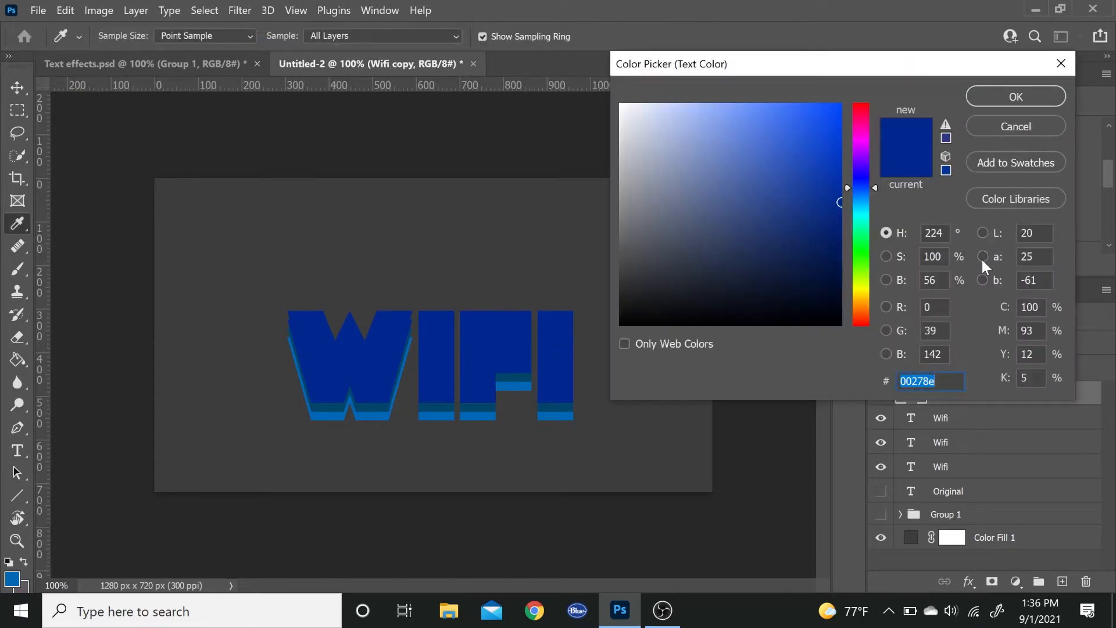
pyautogui.write('180')
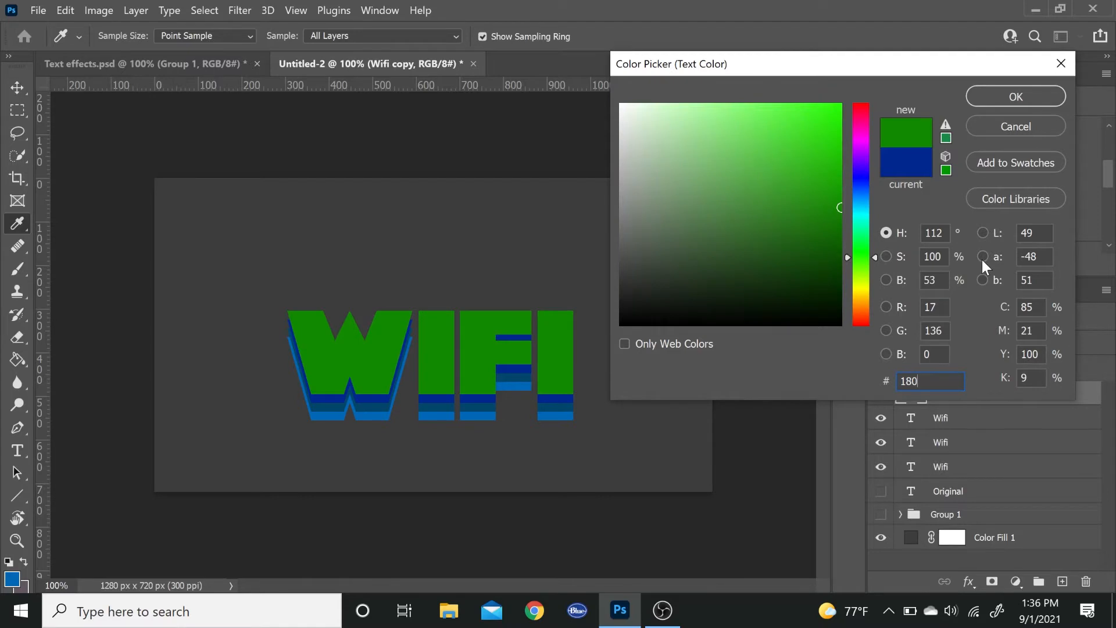
pyautogui.write('18')
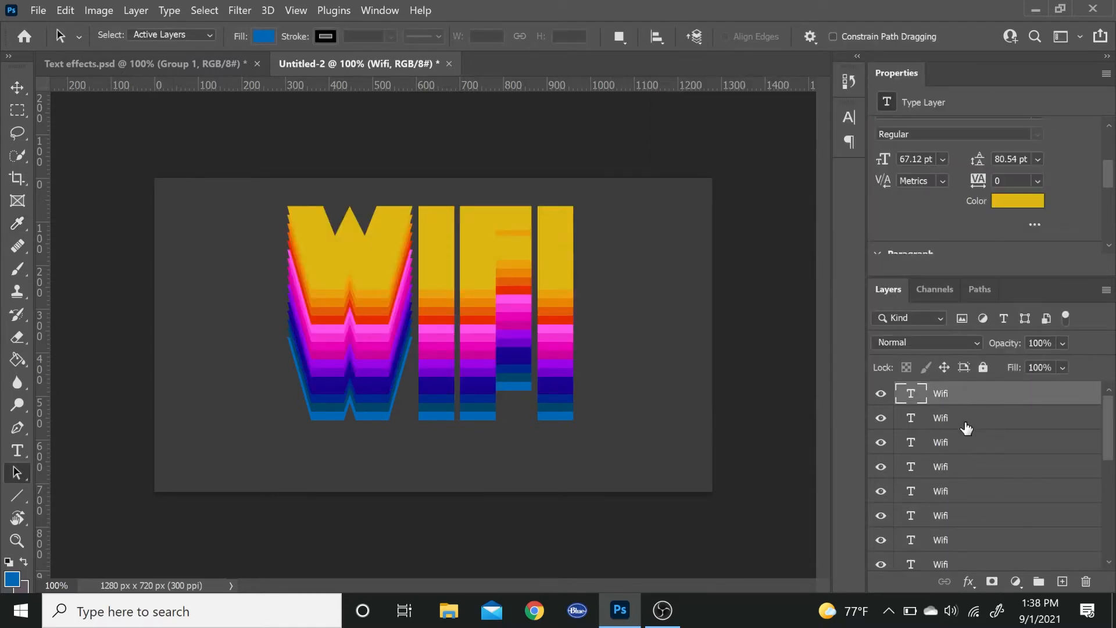
# - Select all the coloured Wifi stripe layers and put them into a new group
pyautogui.scroll(-3, 1010, 433)
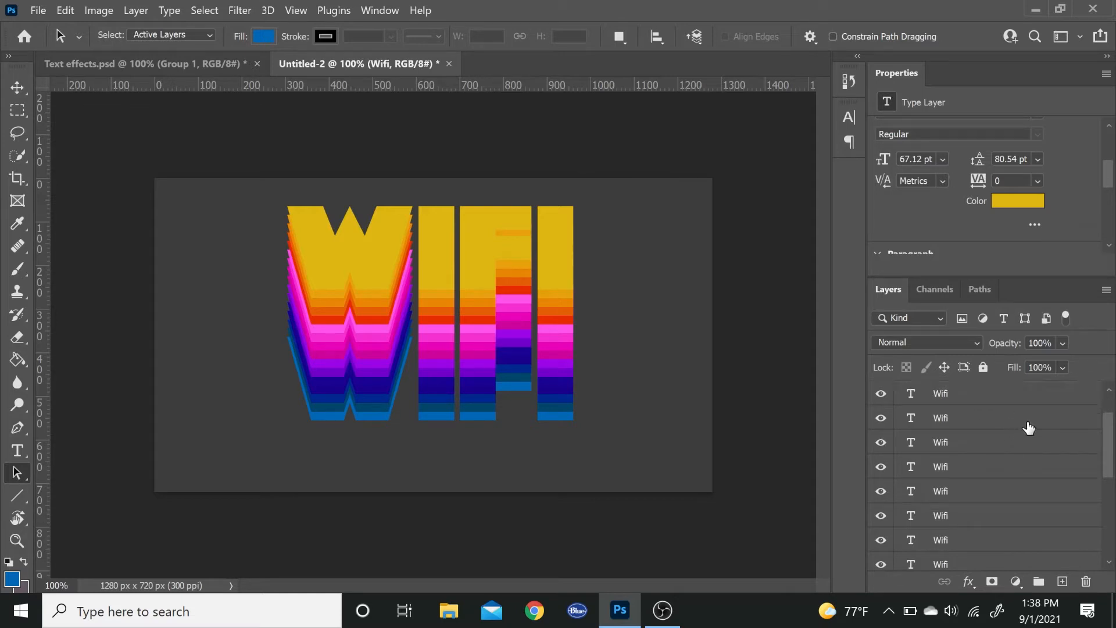
pyautogui.scroll(-5, 1012, 446)
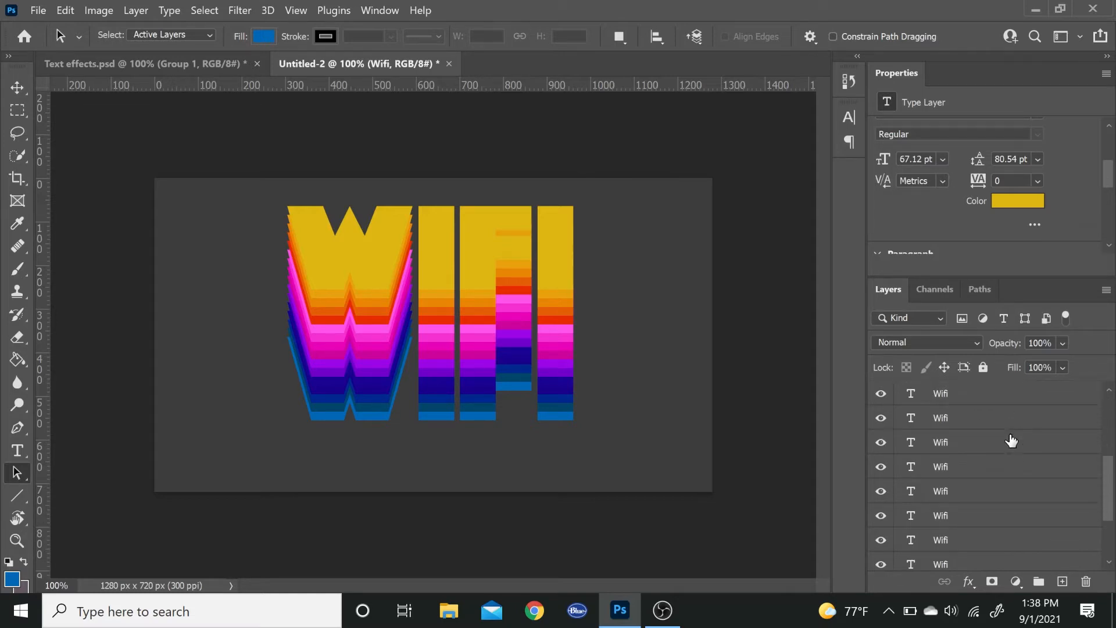
pyautogui.keyDown('shift'); pyautogui.click(978, 491); pyautogui.keyUp('shift')
pyautogui.scroll(3, 995, 470)
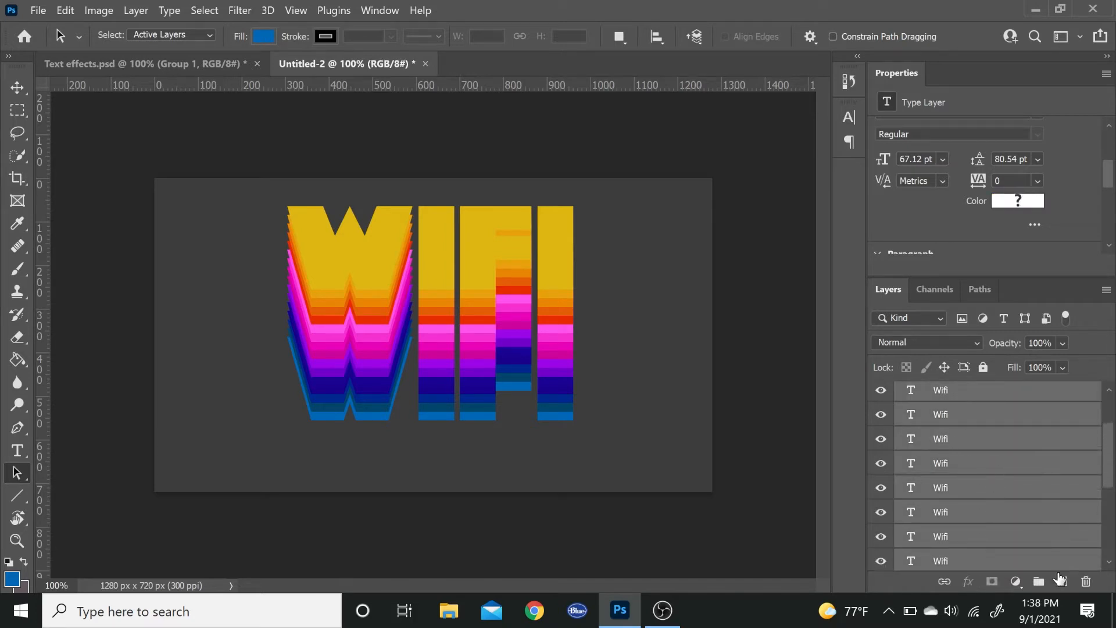
pyautogui.click(1039, 580)
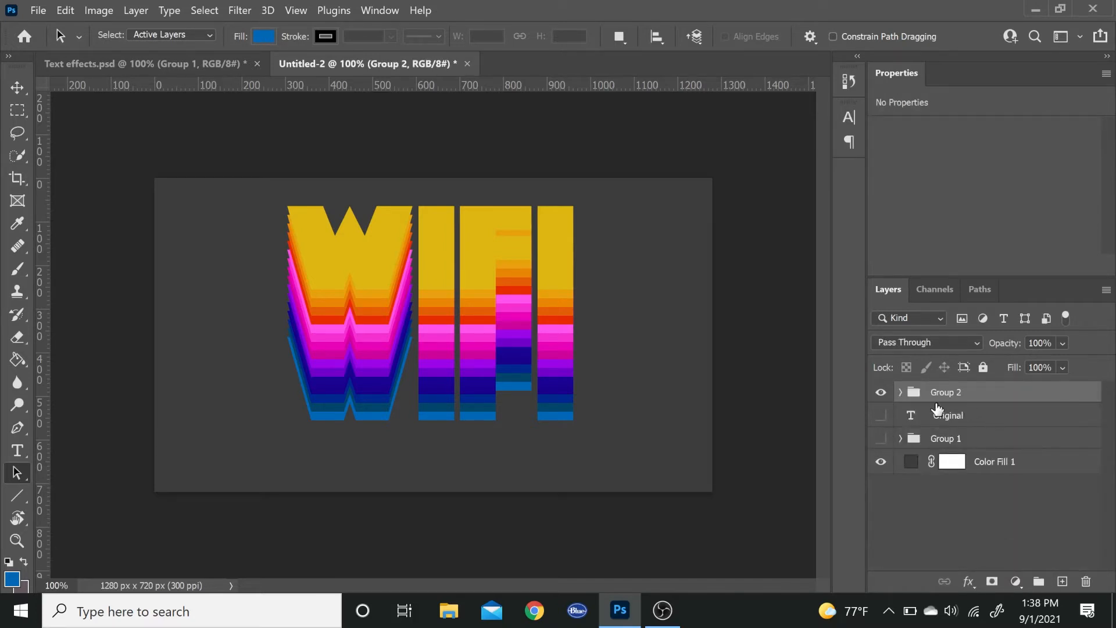
# - Move the group of coloured Wifi stripes slightly down so it sits centred on the canvas
pyautogui.hotkey('ctrl', 't')
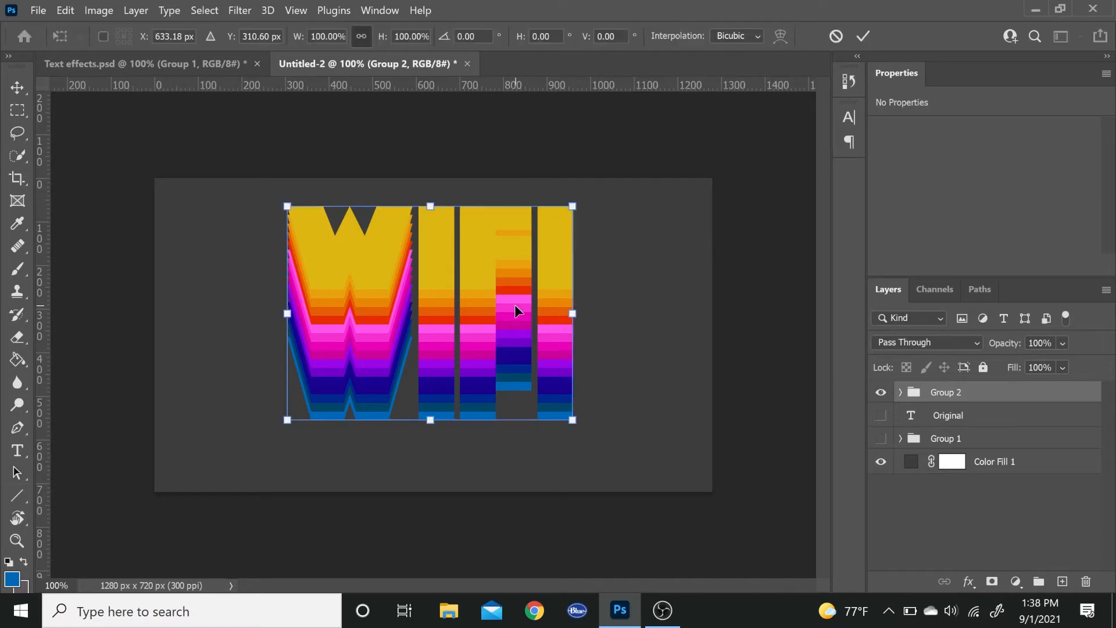
pyautogui.moveTo(496, 323); pyautogui.dragTo(495, 331)
pyautogui.press('Return')
pyautogui.press('a')
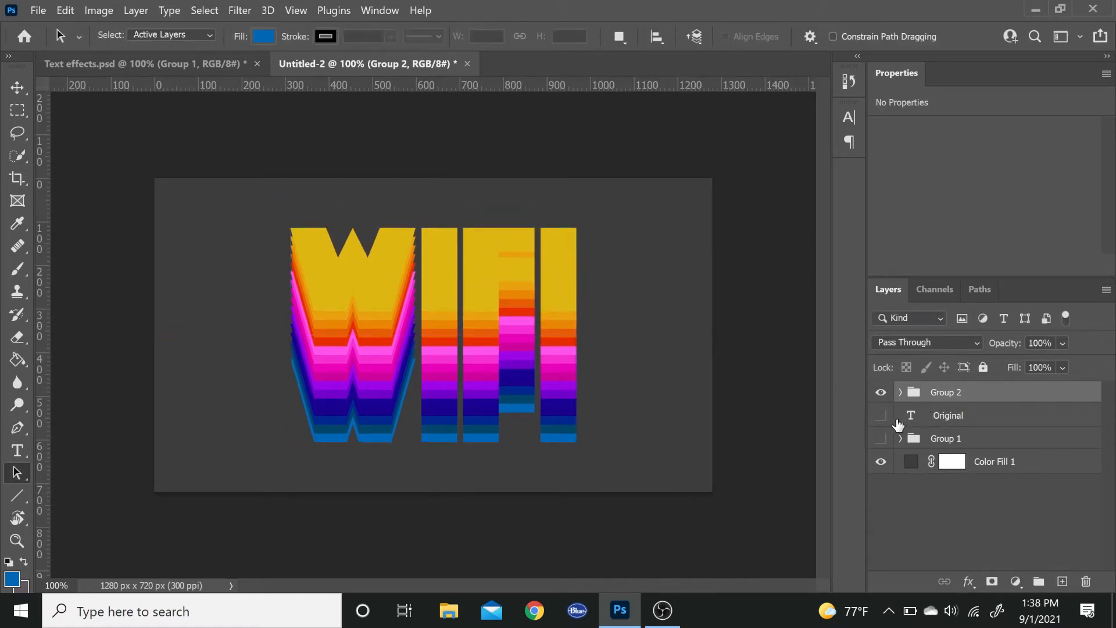
# - Show the Original text layer above Group 2 and align it with the yellow lettering, shifted 20 px upward
pyautogui.moveTo(955, 423); pyautogui.dragTo(957, 388)
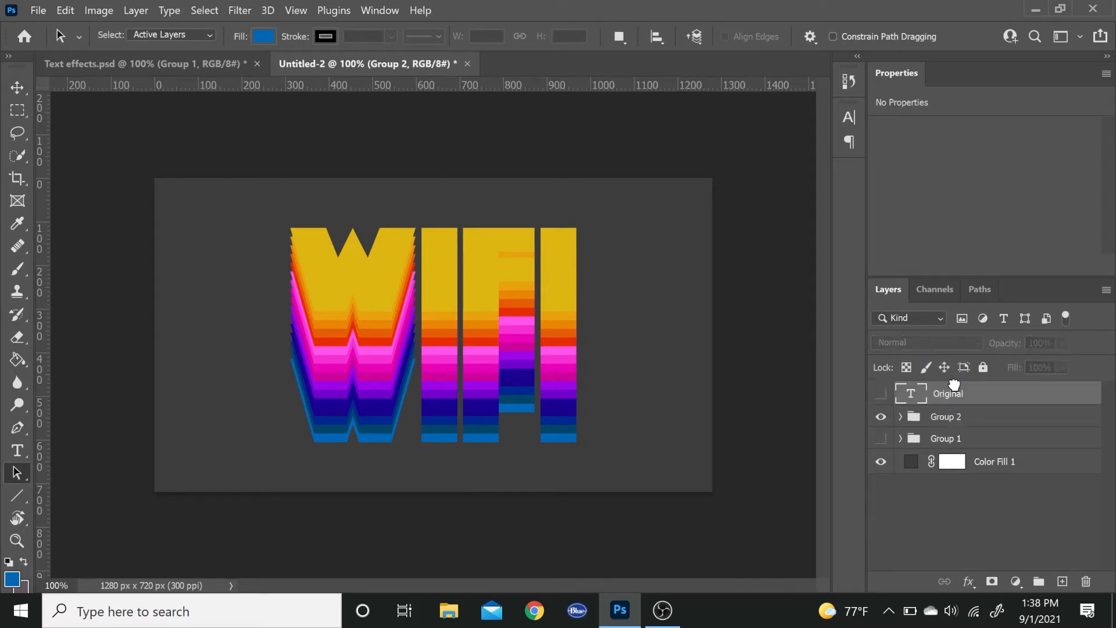
pyautogui.click(881, 395)
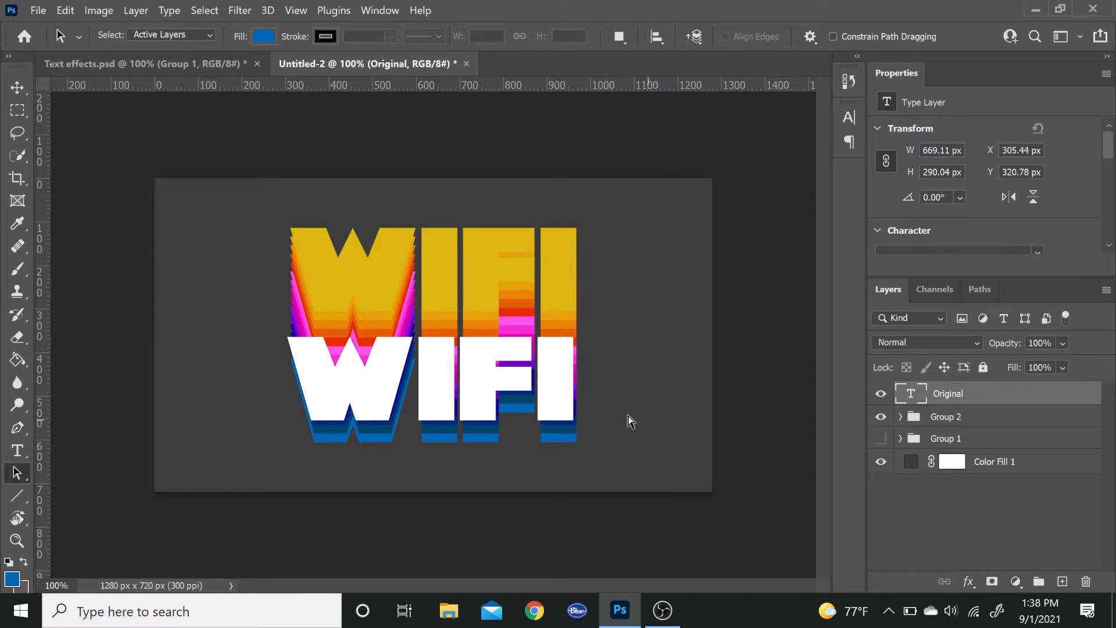
pyautogui.hotkey('ctrl', 't')
pyautogui.moveTo(480, 380); pyautogui.dragTo(488, 271)
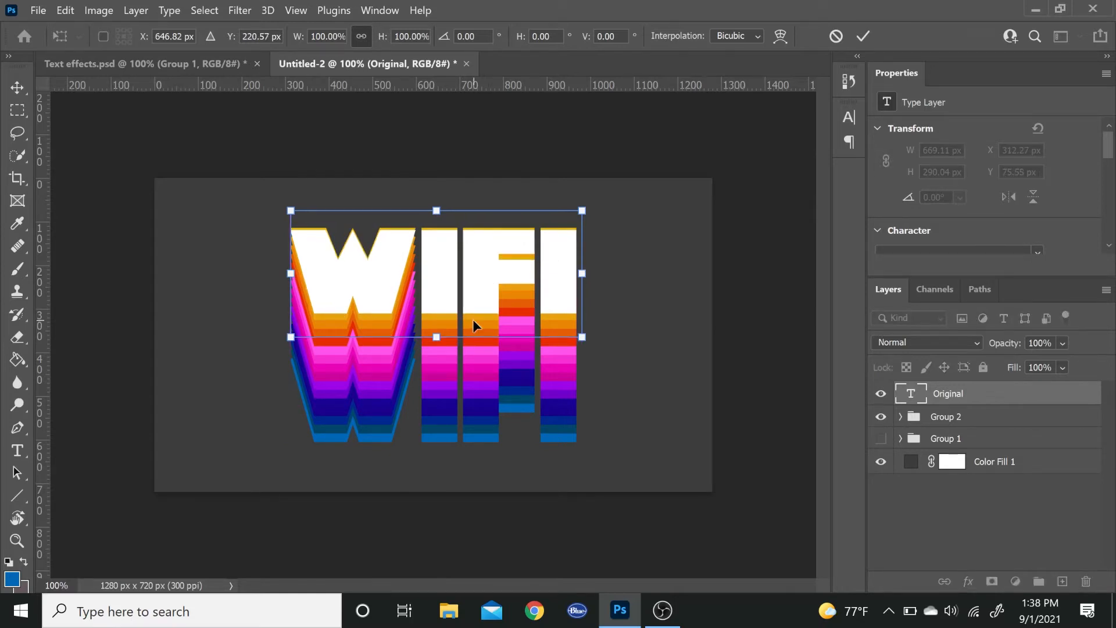
pyautogui.hotkey('shift', 'Up')
pyautogui.hotkey('shift', 'Up')
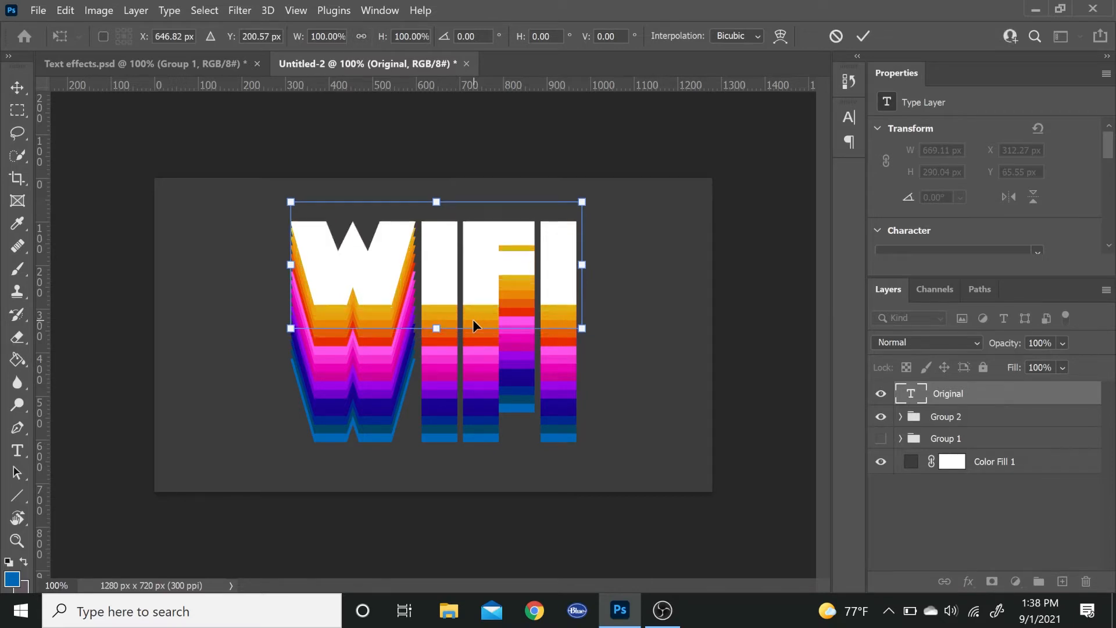
pyautogui.press('Return')
pyautogui.press('a')
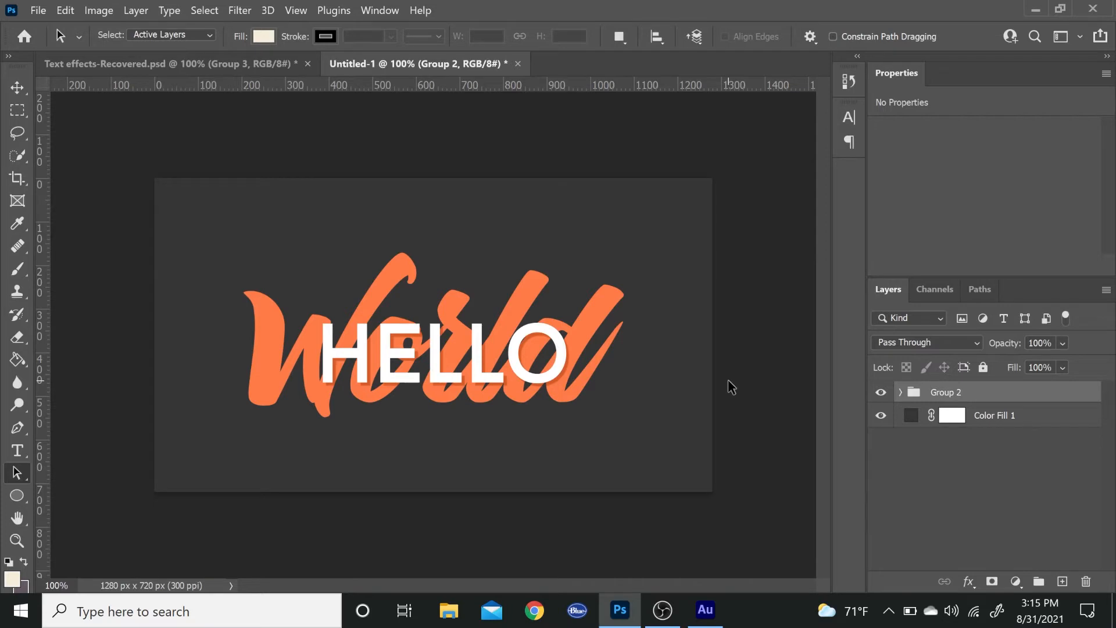
# - Add a new layer, hide Group 2 and enter the text World in Thirthy Regular at 48 pt
pyautogui.click(1062, 582)
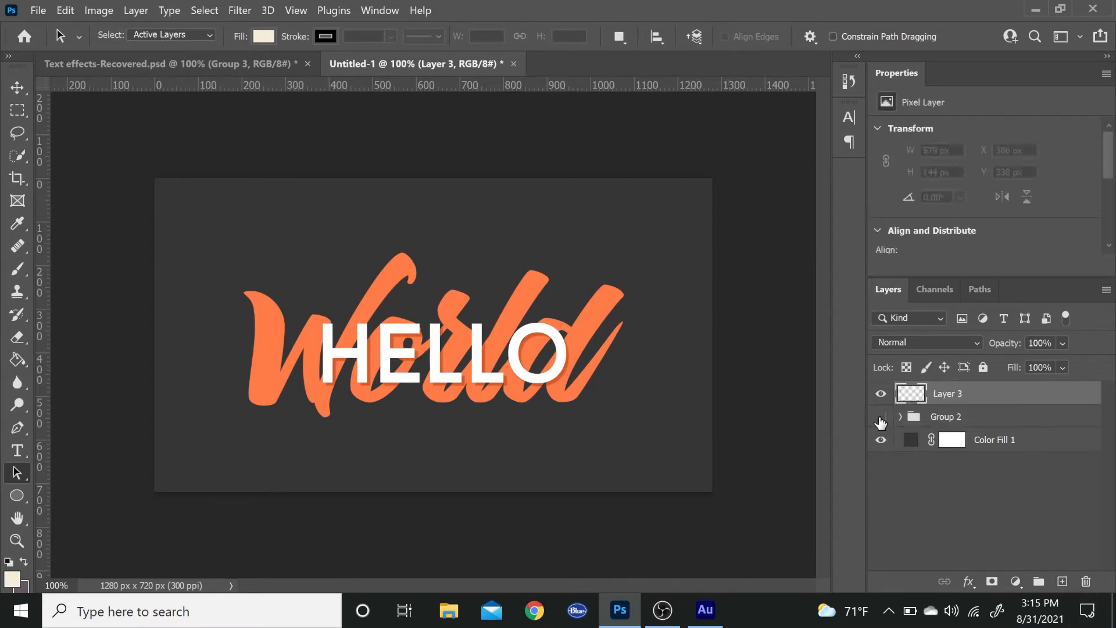
pyautogui.click(880, 417)
pyautogui.click(19, 449)
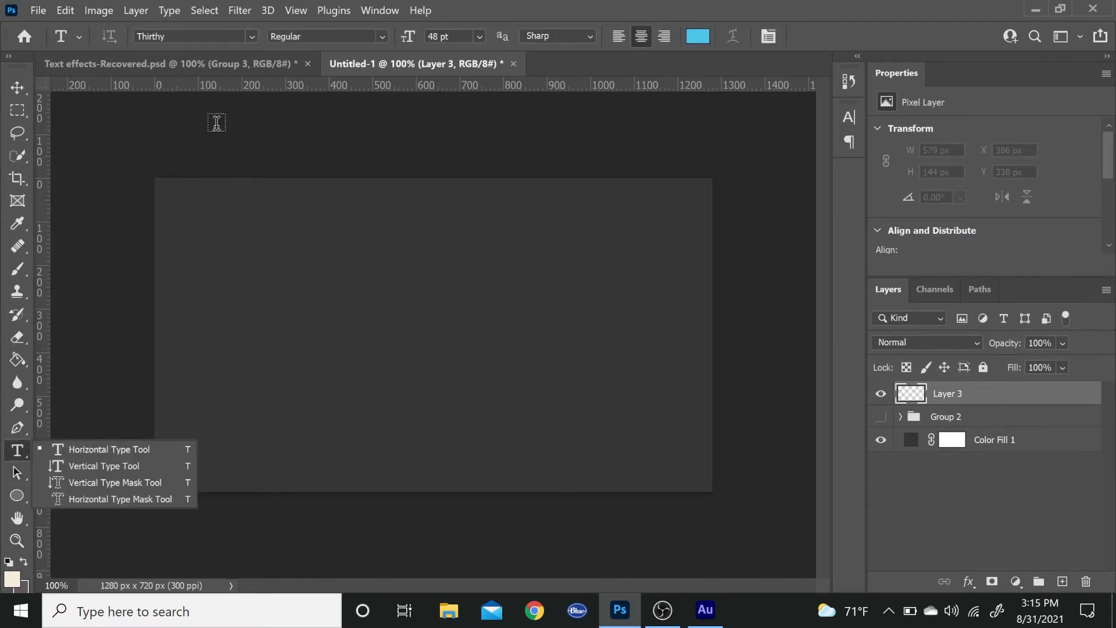
pyautogui.click(340, 351)
pyautogui.click(340, 351)
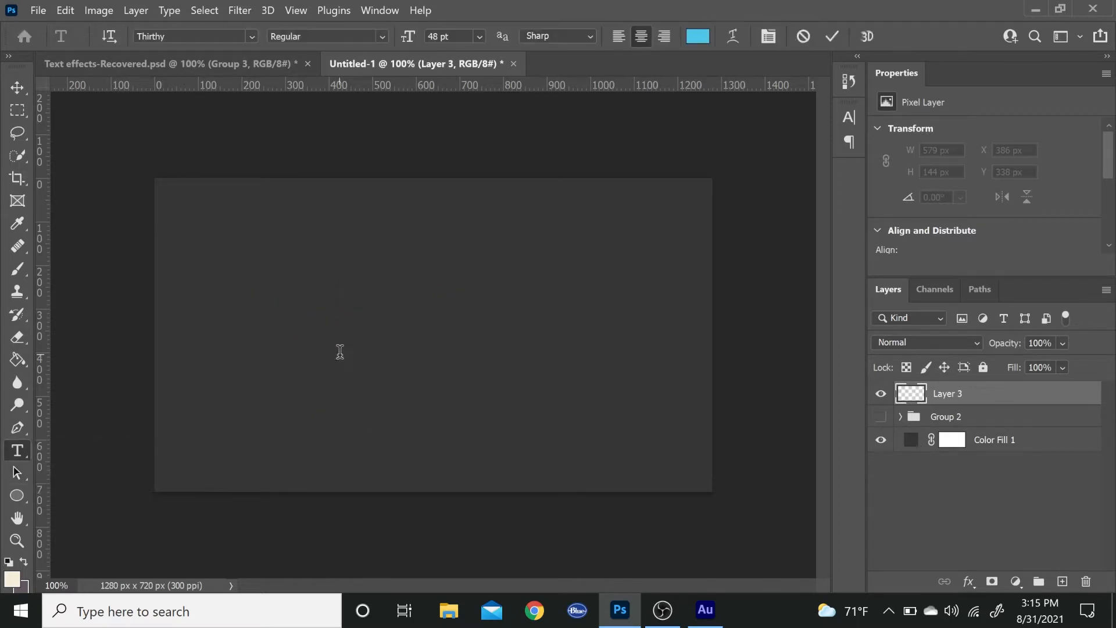
pyautogui.press('BackSpace')
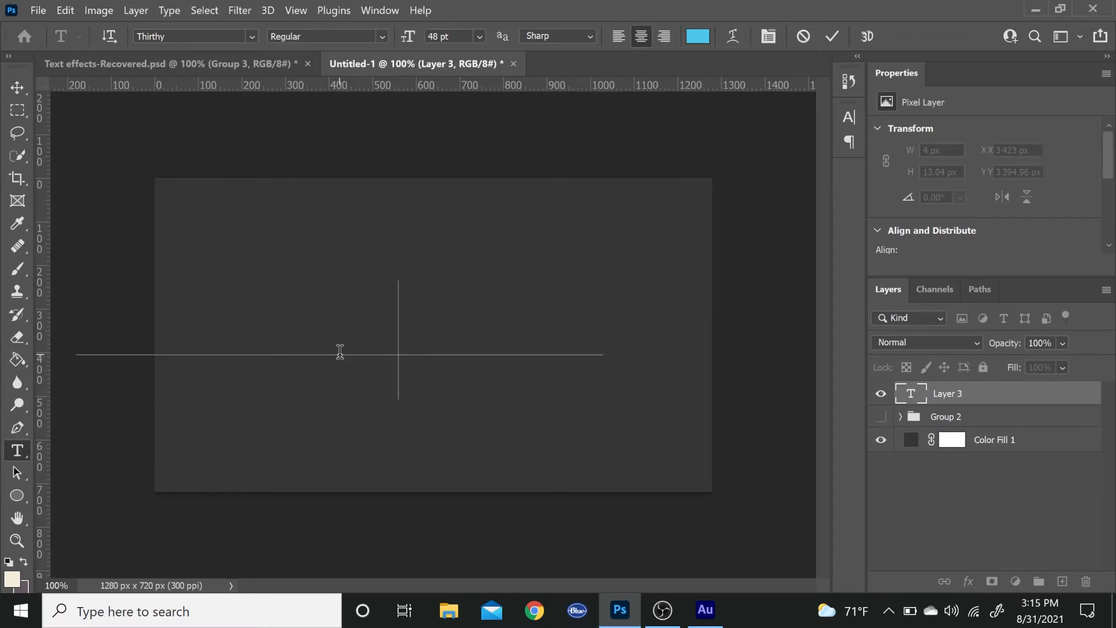
pyautogui.write('World')
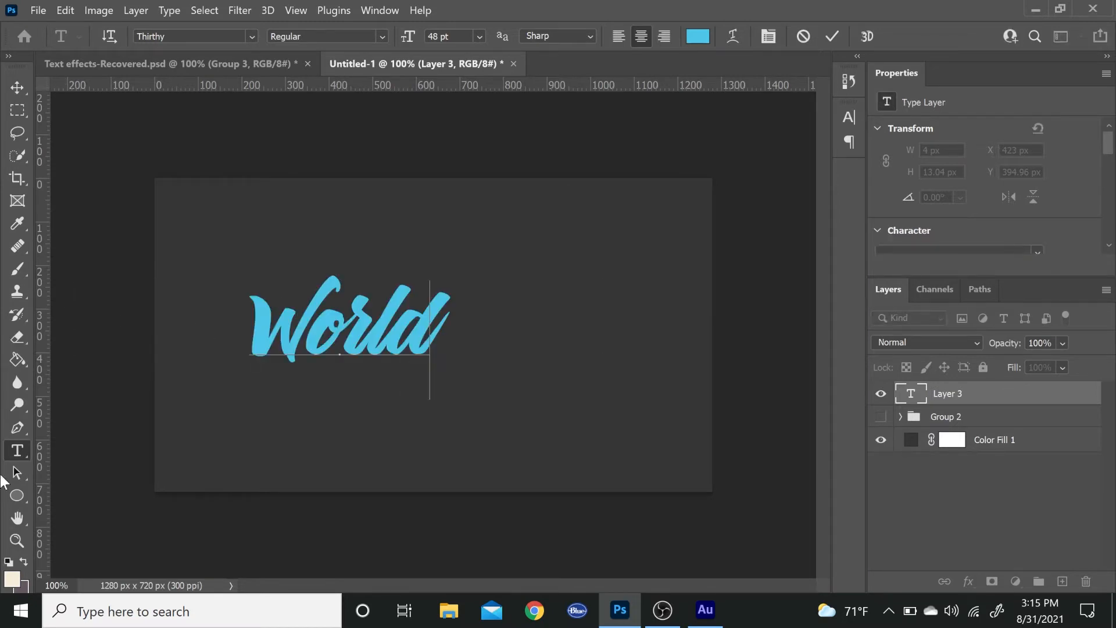
# - Use 4ec6e8 as the World text colour and finish editing the text
pyautogui.click(697, 36)
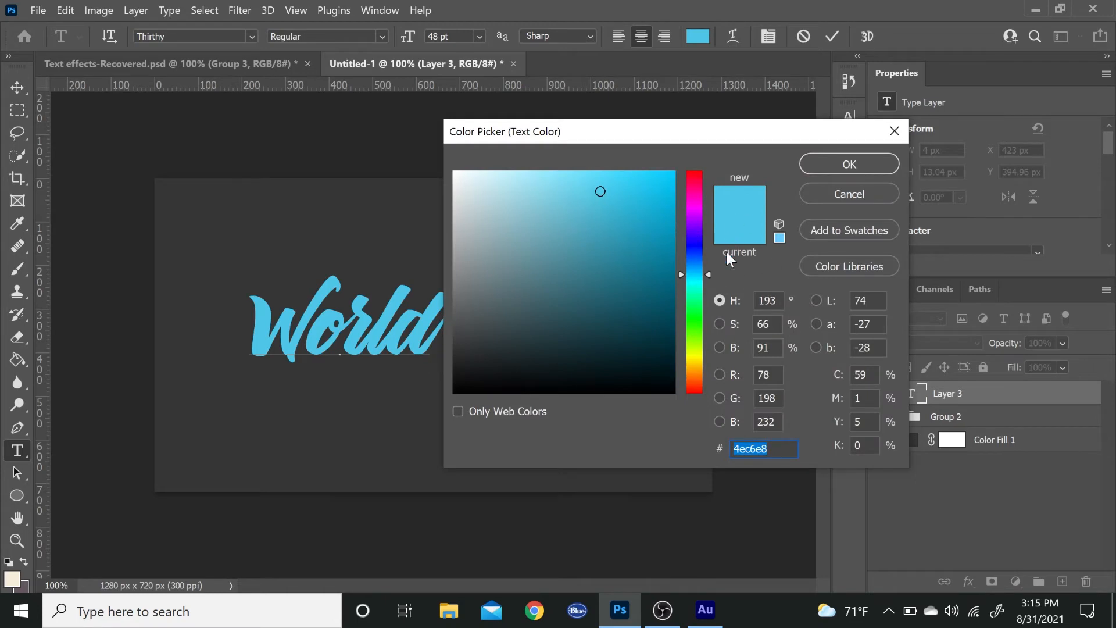
pyautogui.click(824, 163)
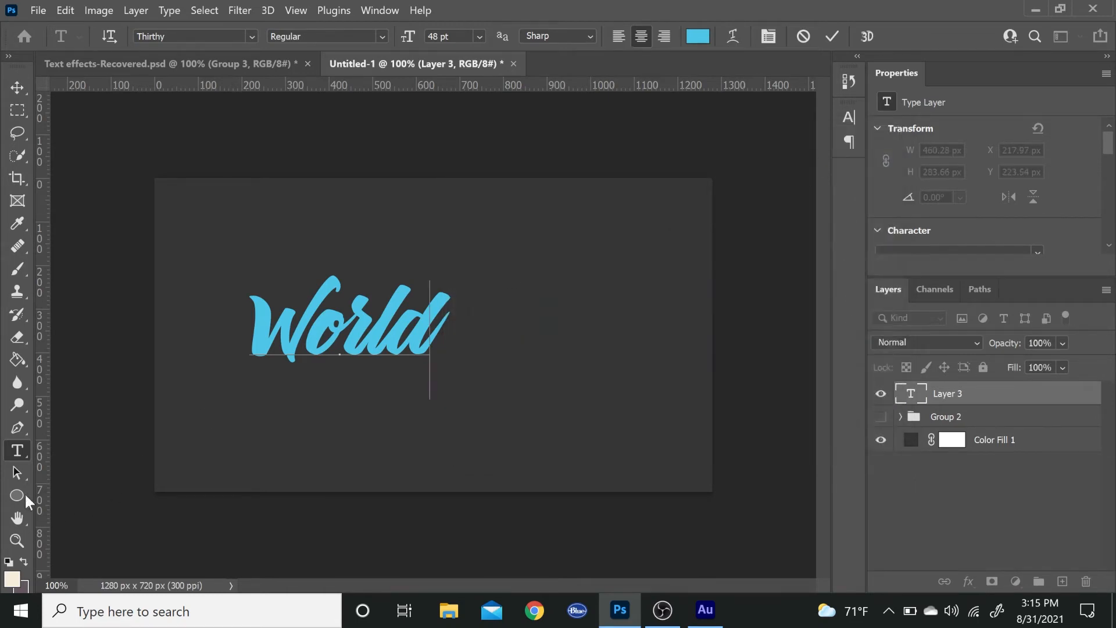
pyautogui.click(20, 471)
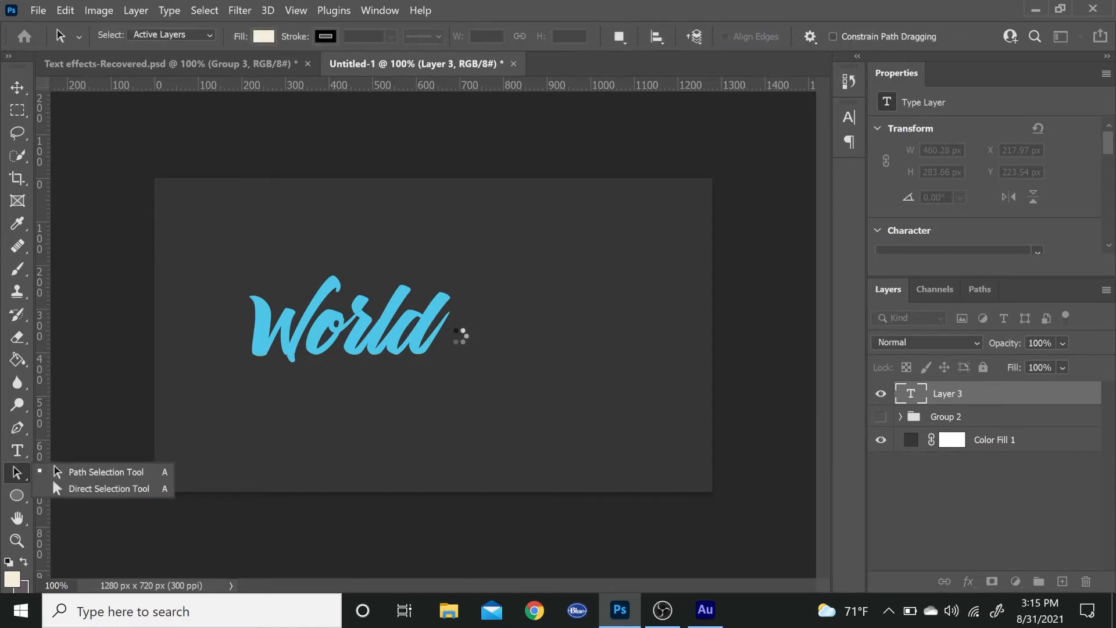
pyautogui.click(52, 475)
# - Scale the World text to about 218% and centre it horizontally on the canvas
pyautogui.hotkey('ctrl', 't')
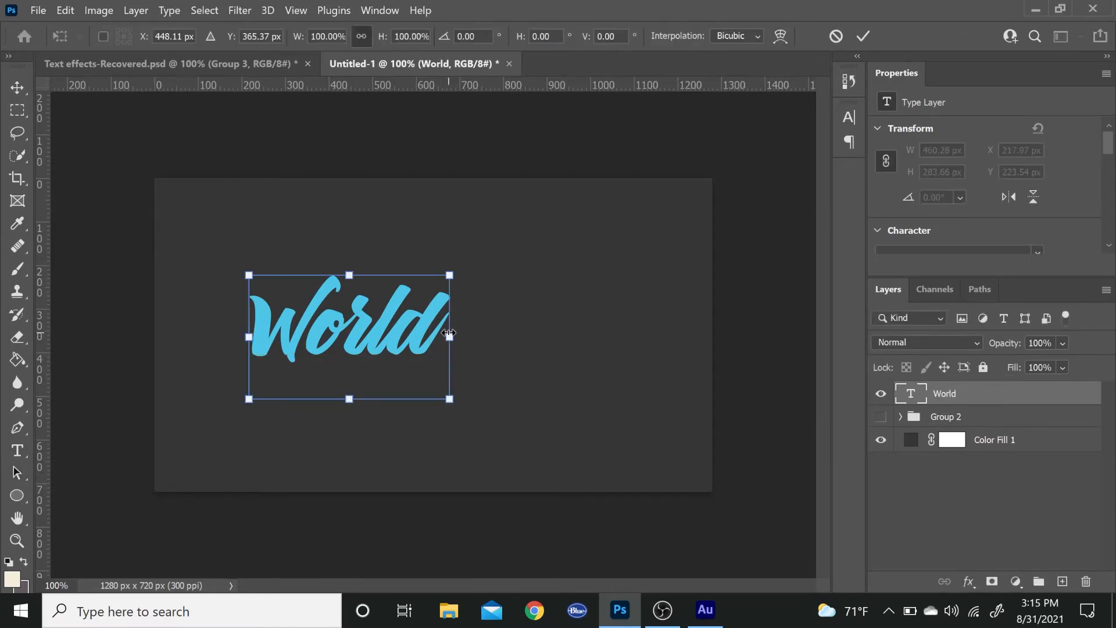
pyautogui.moveTo(450, 332); pyautogui.dragTo(686, 334)
pyautogui.moveTo(535, 344); pyautogui.dragTo(523, 361)
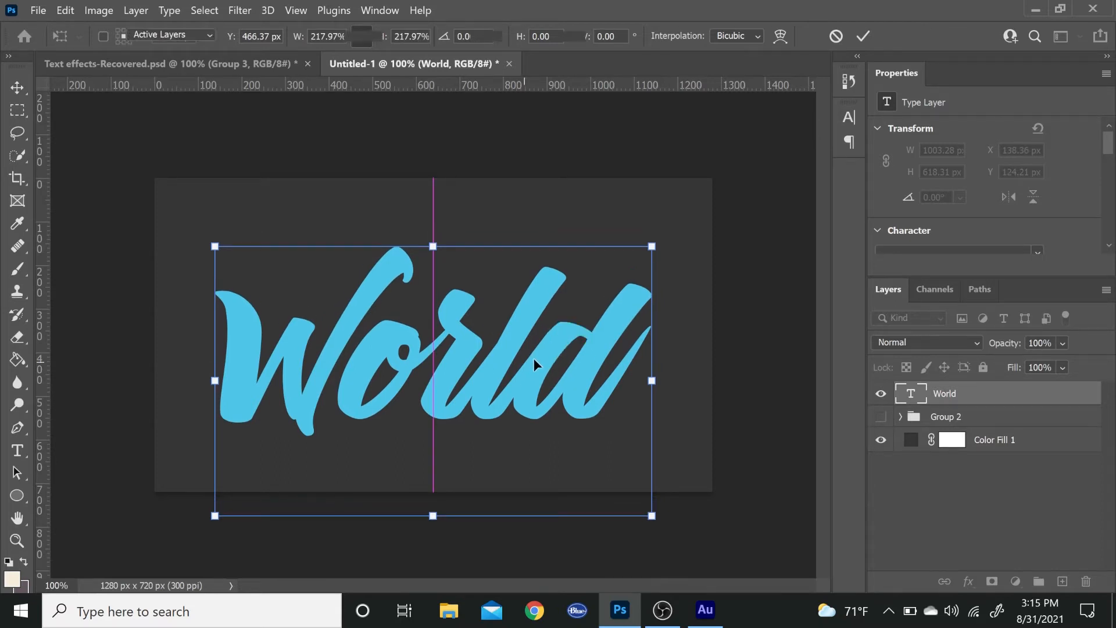
pyautogui.press('Return')
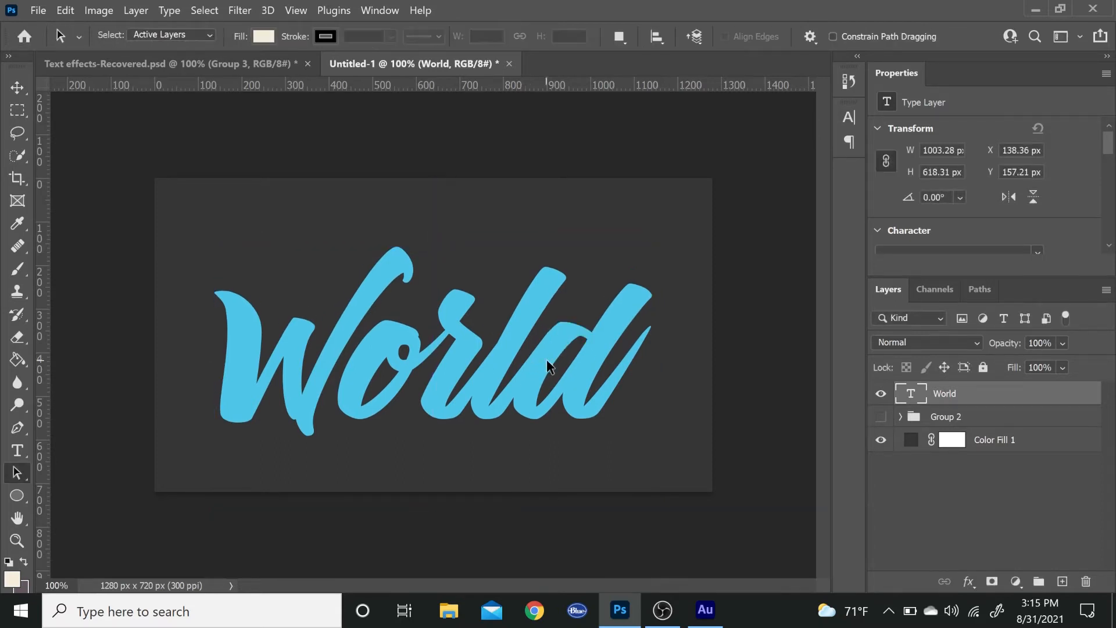
# - Add a new layer, hide the World layer and enter the text Hello
pyautogui.click(1062, 581)
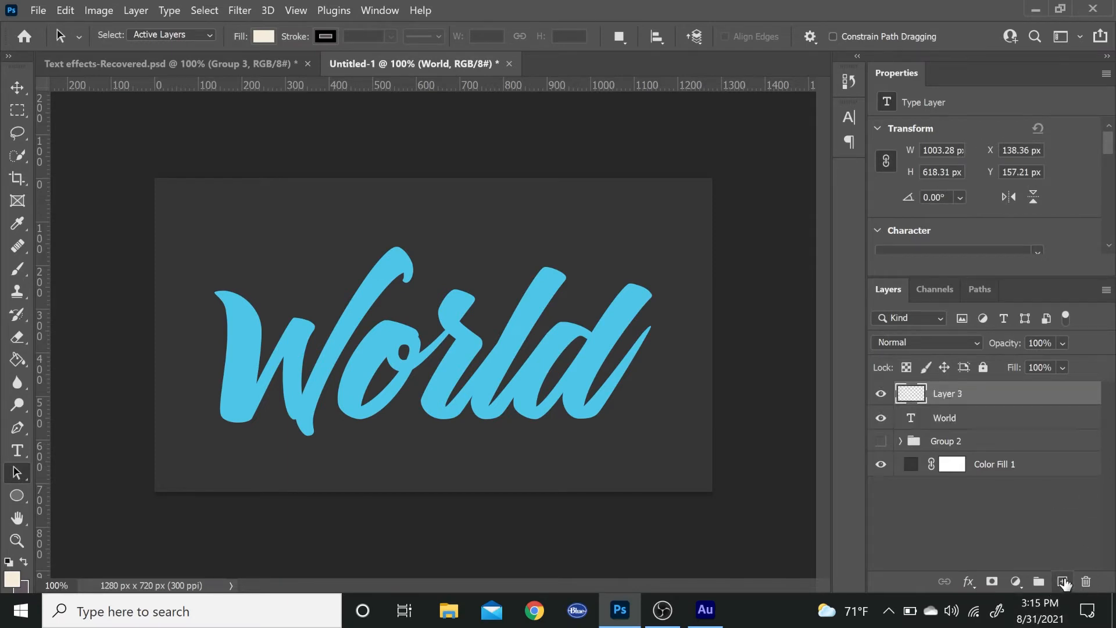
pyautogui.click(880, 418)
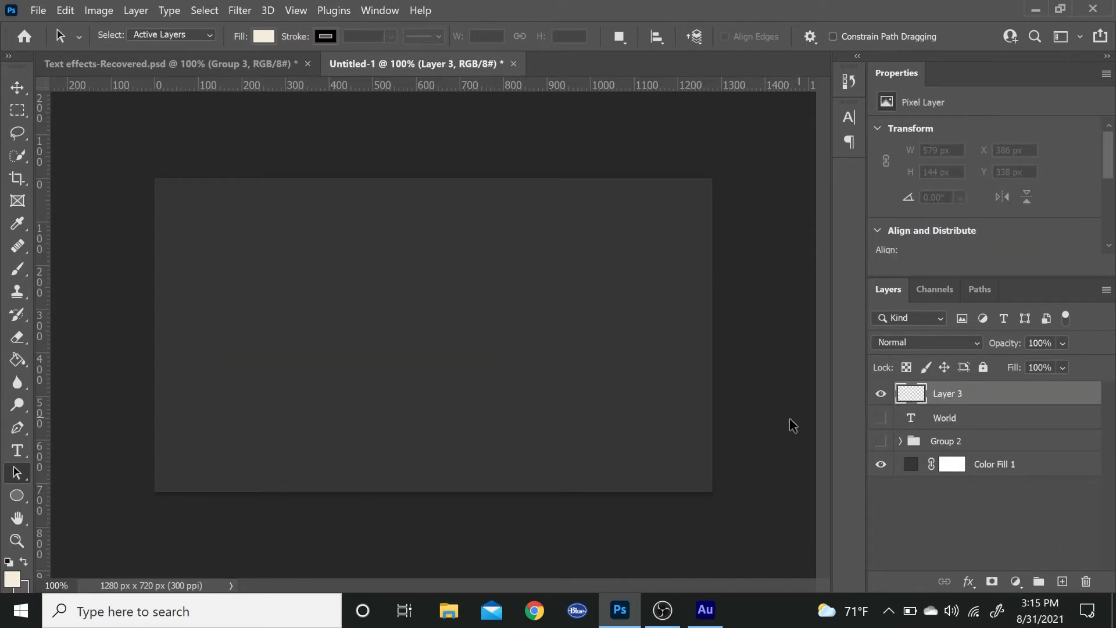
pyautogui.click(25, 447)
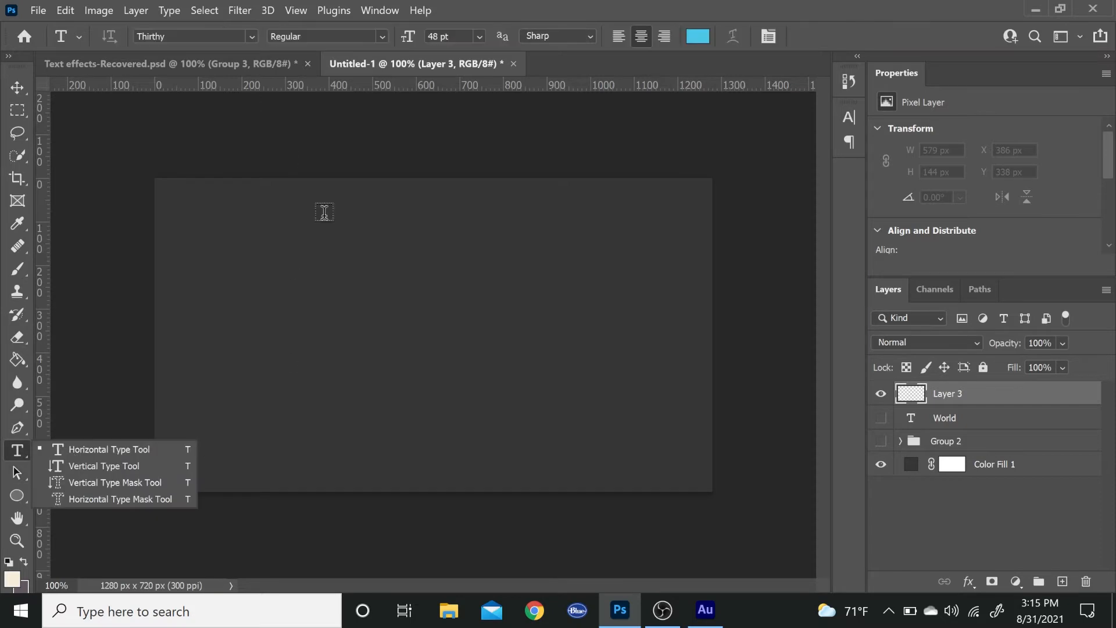
pyautogui.click(360, 343)
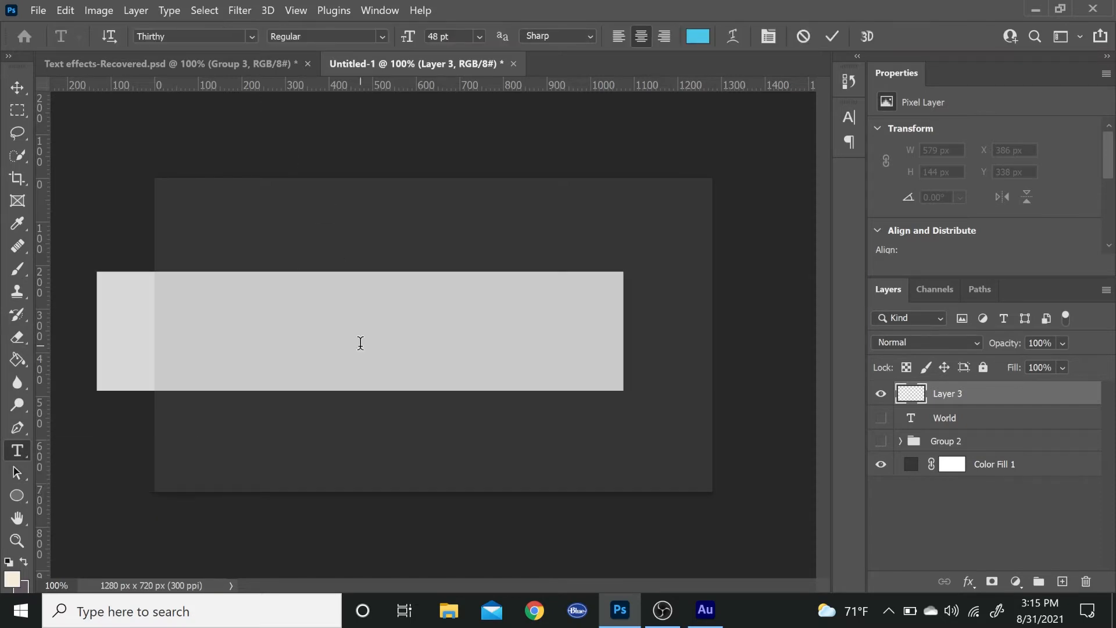
pyautogui.press('BackSpace')
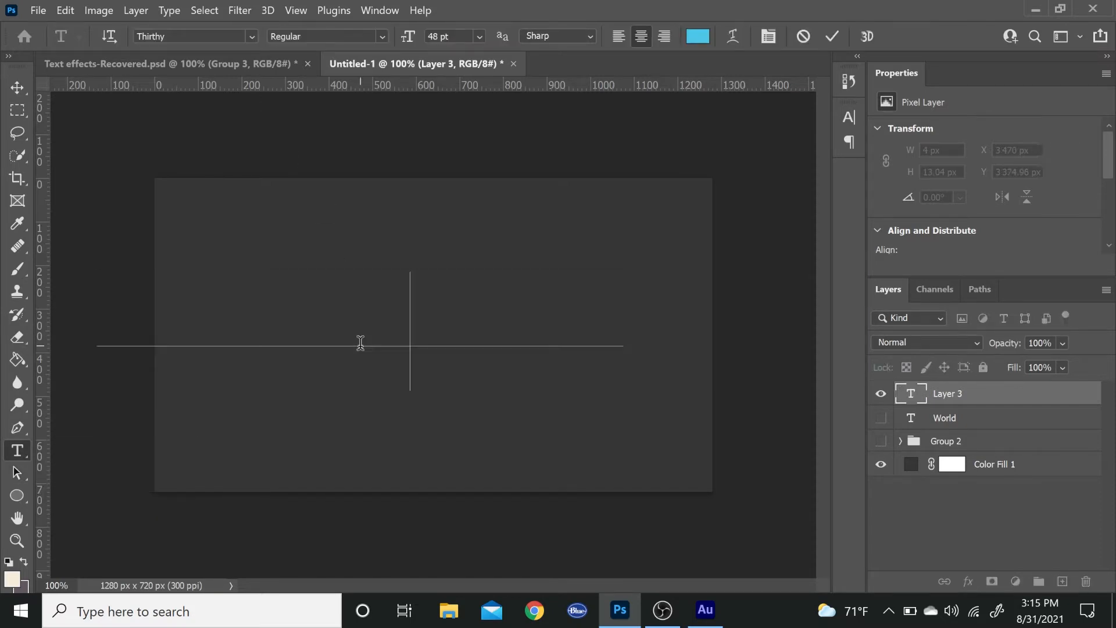
pyautogui.write('Hello')
# - Set the colour of the whole Hello text to white
pyautogui.hotkey('ctrl', 'a')
pyautogui.click(697, 36)
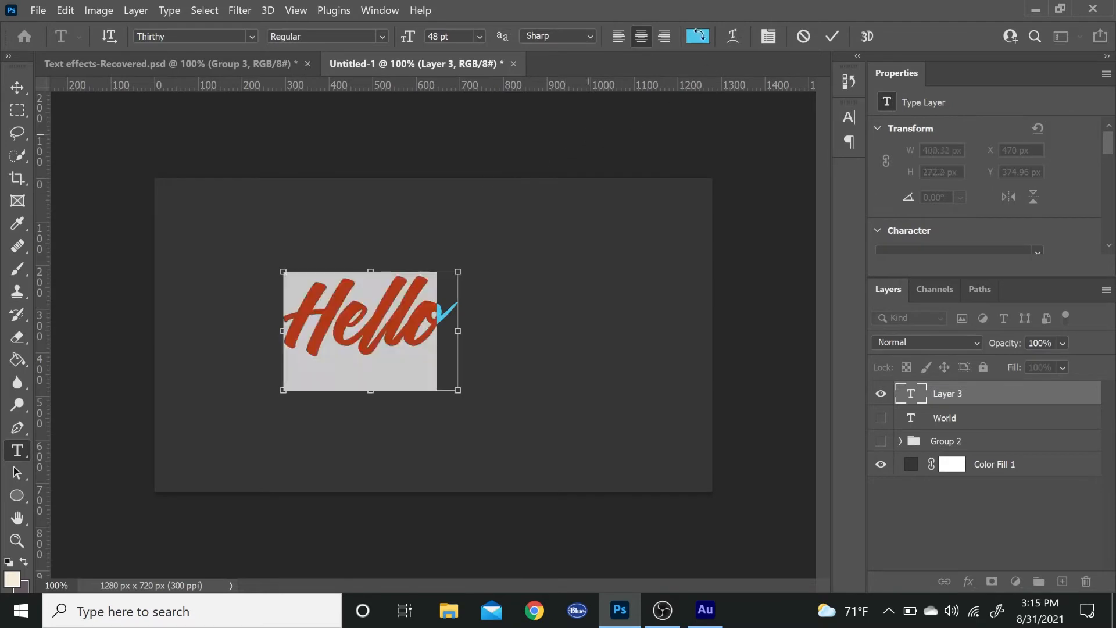
pyautogui.moveTo(444, 182); pyautogui.dragTo(444, 178)
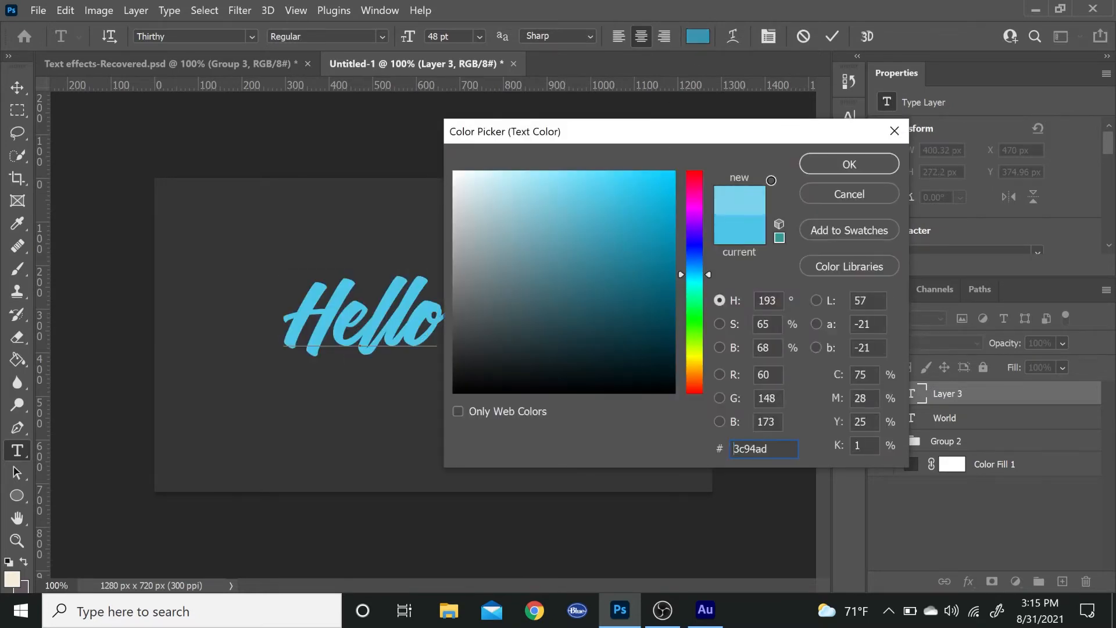
pyautogui.click(831, 166)
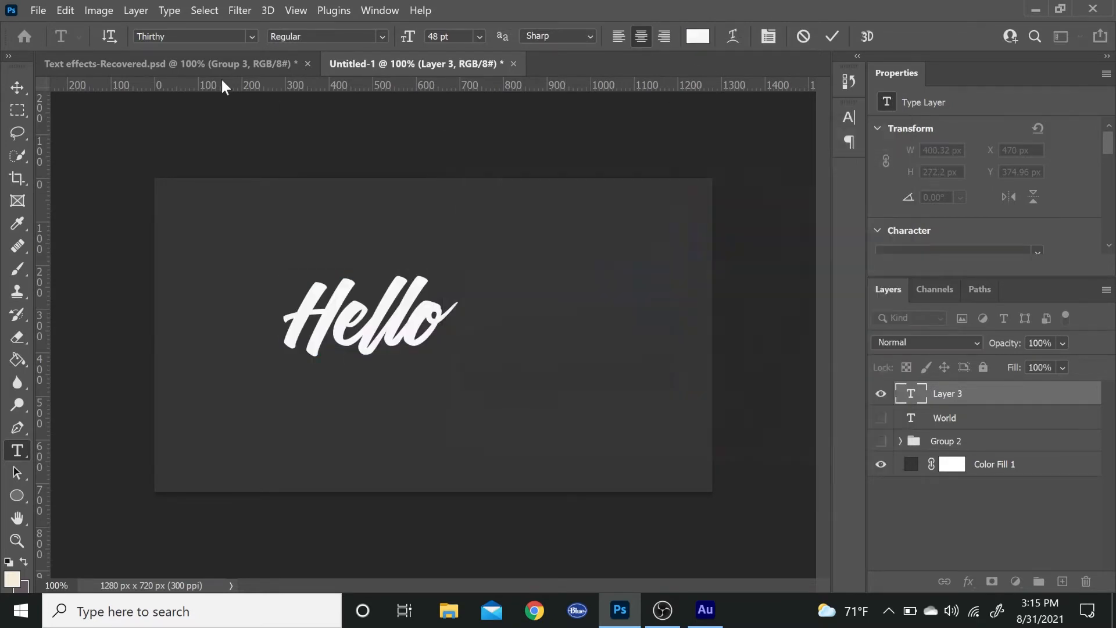
# - Change the Hello text's font to Baron Neue Regular and finish editing it
pyautogui.click(182, 37)
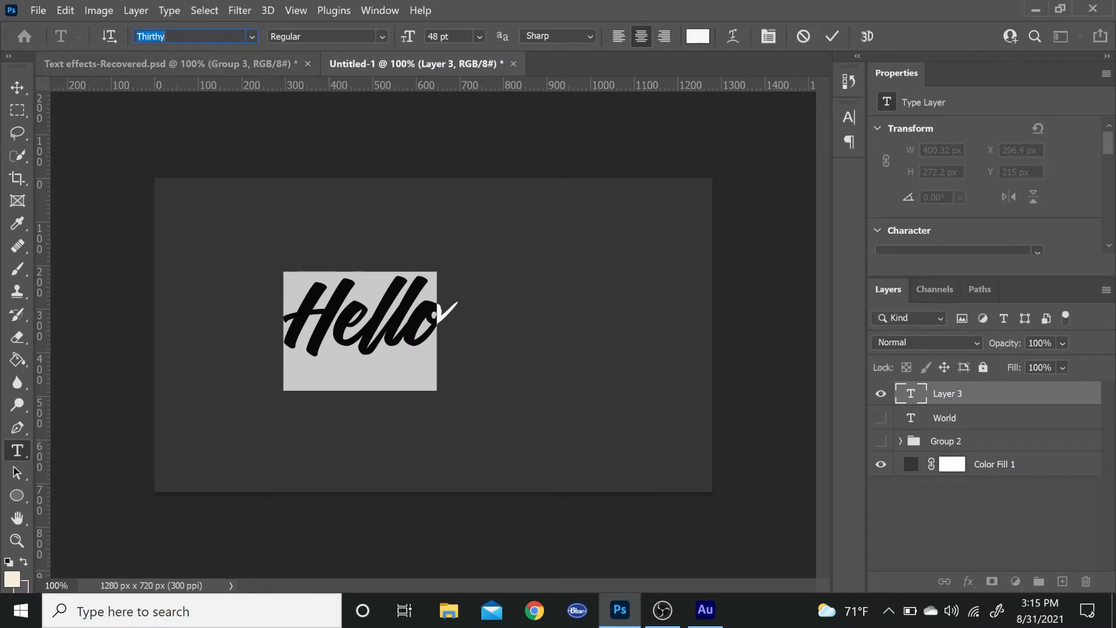
pyautogui.write('baron')
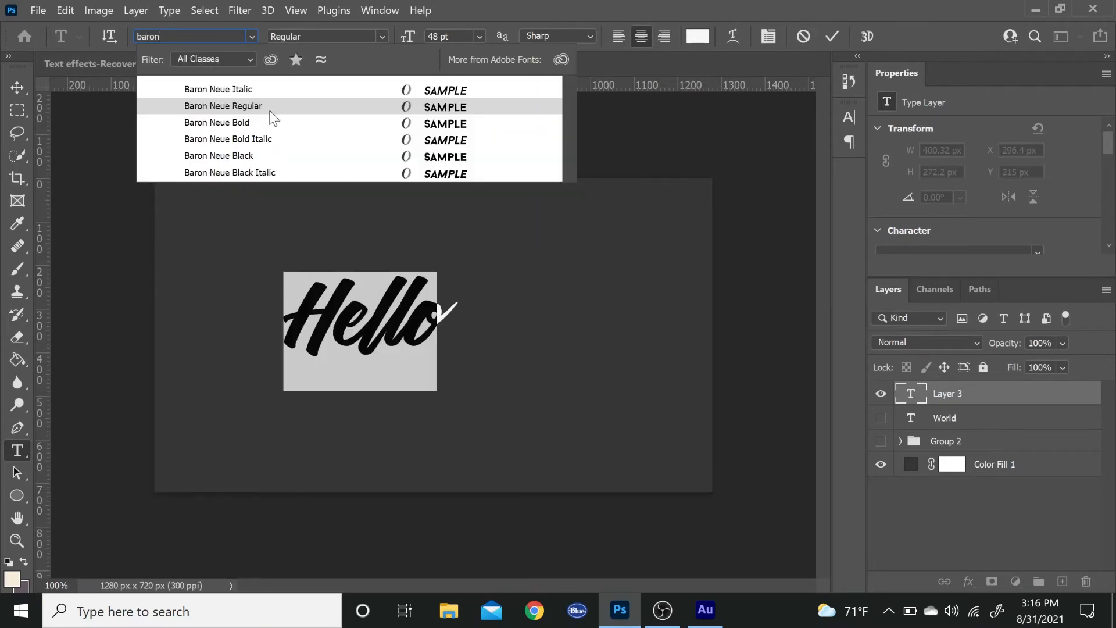
pyautogui.click(270, 110)
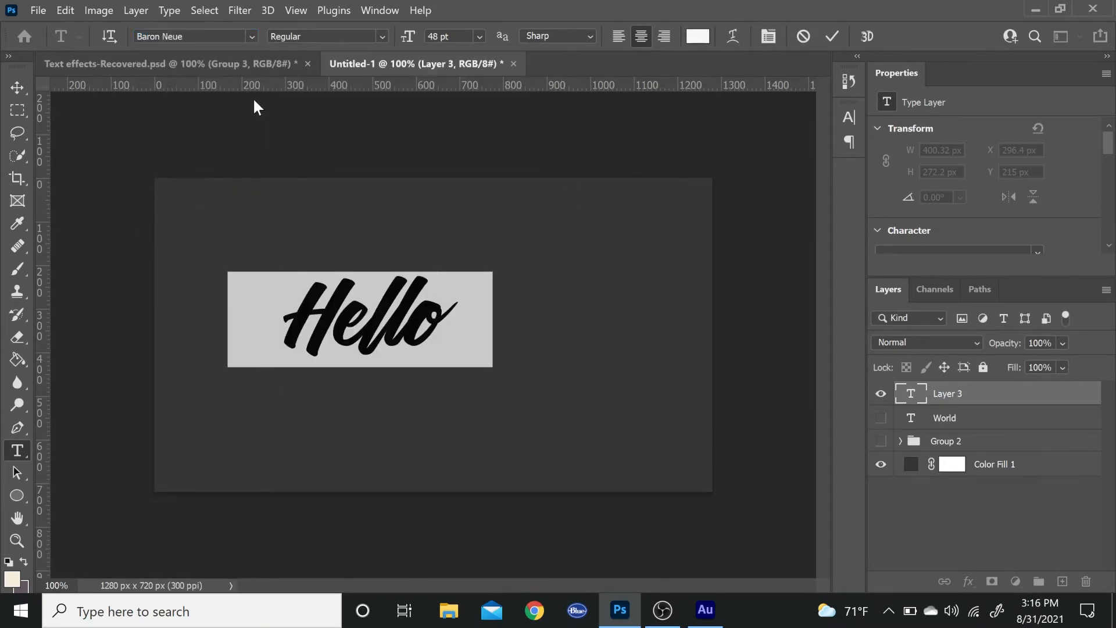
pyautogui.click(17, 471)
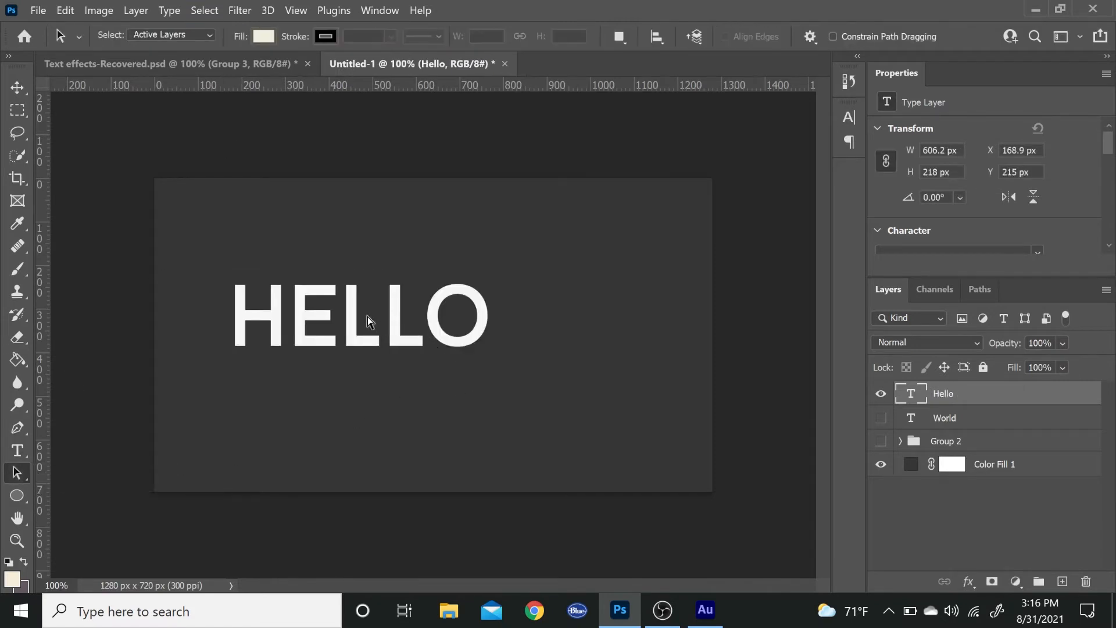
# - Move the Hello text to the centre of the canvas
pyautogui.hotkey('ctrl', 't')
pyautogui.moveTo(367, 315); pyautogui.dragTo(445, 329)
pyautogui.press('Return')
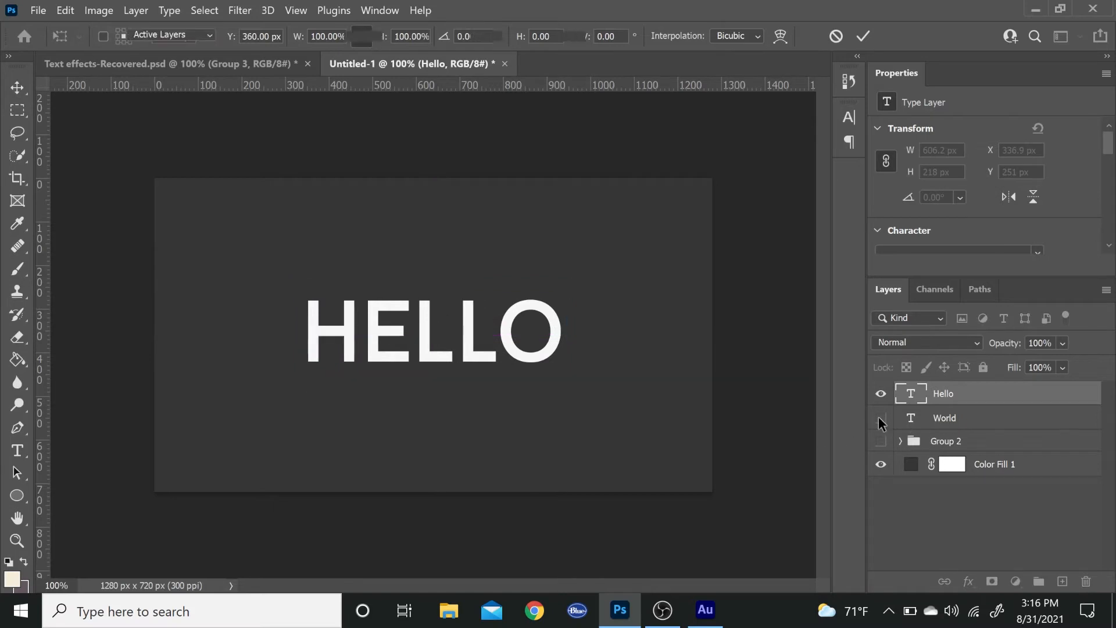
# - Show the World layer and move its text up by about 81 px
pyautogui.click(881, 418)
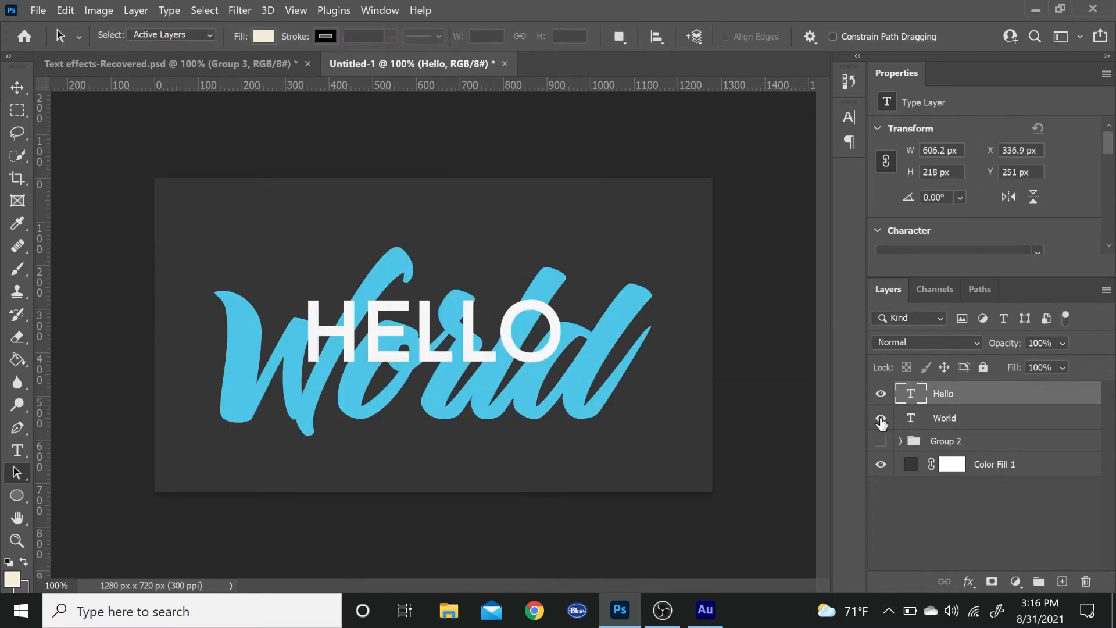
pyautogui.click(967, 422)
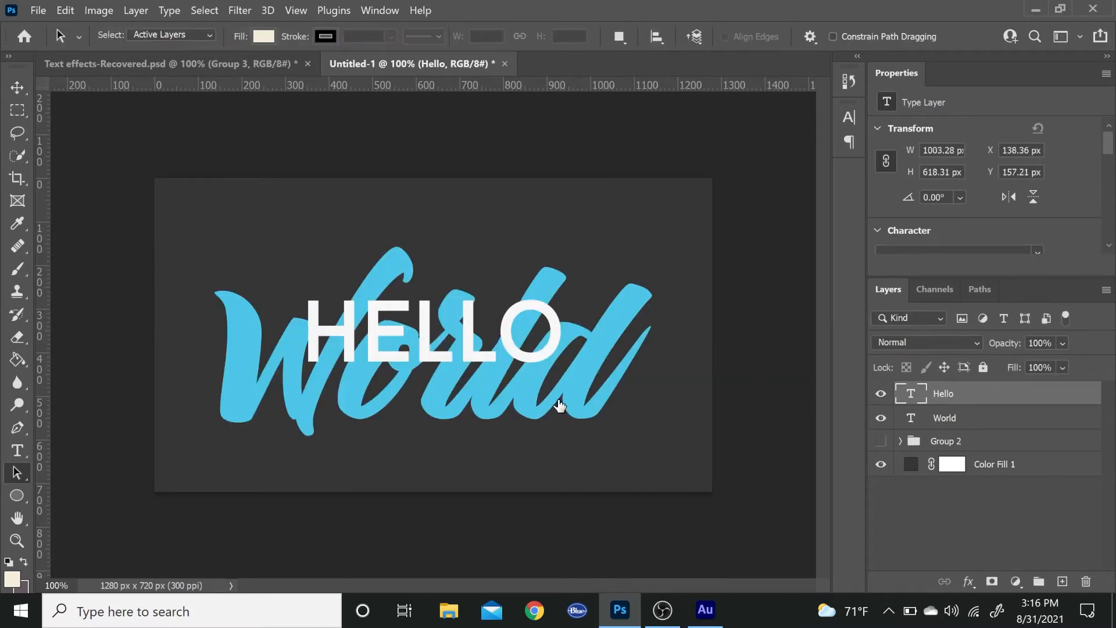
pyautogui.hotkey('ctrl', 't')
pyautogui.moveTo(560, 405); pyautogui.dragTo(563, 367)
pyautogui.press('a')
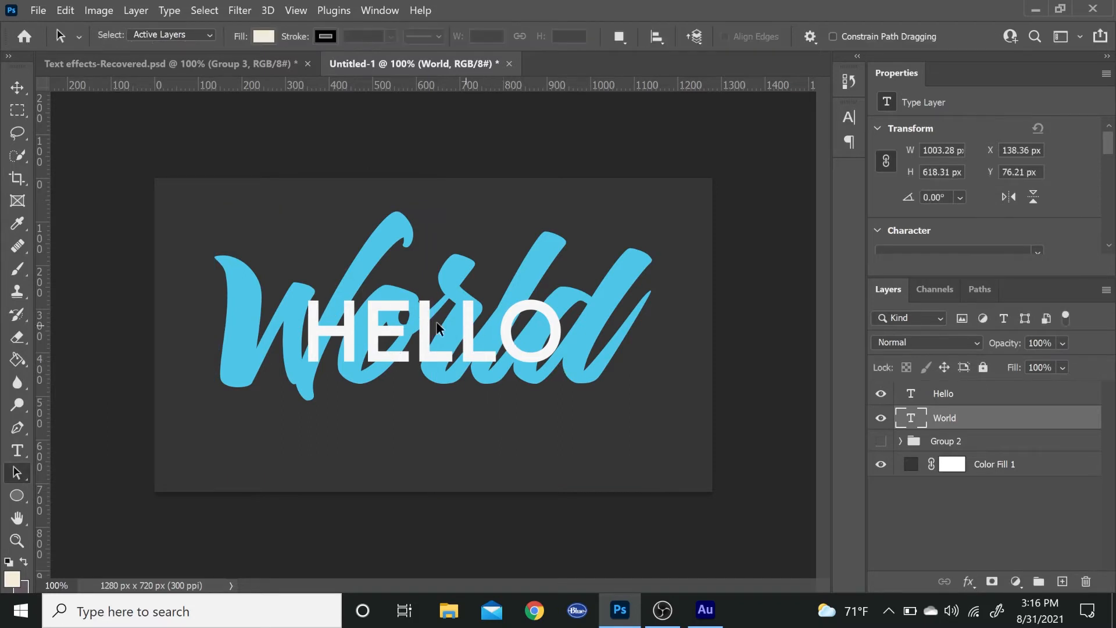
# - Scale the Hello text down proportionally about its centre to about 567 px wide and 204 px high
pyautogui.click(967, 395)
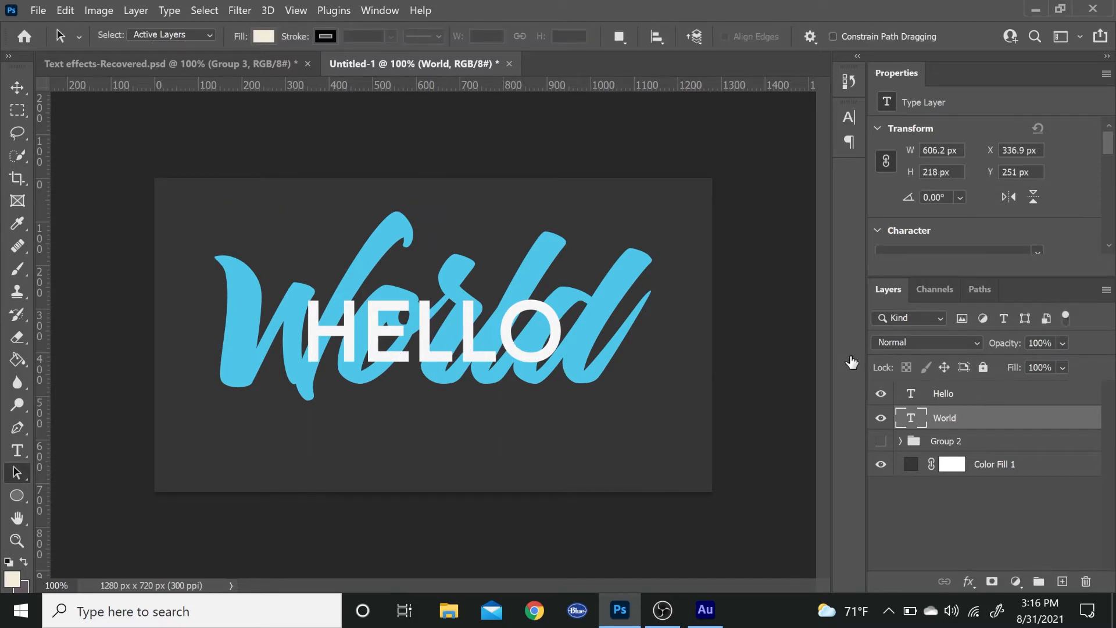
pyautogui.hotkey('ctrl', 't')
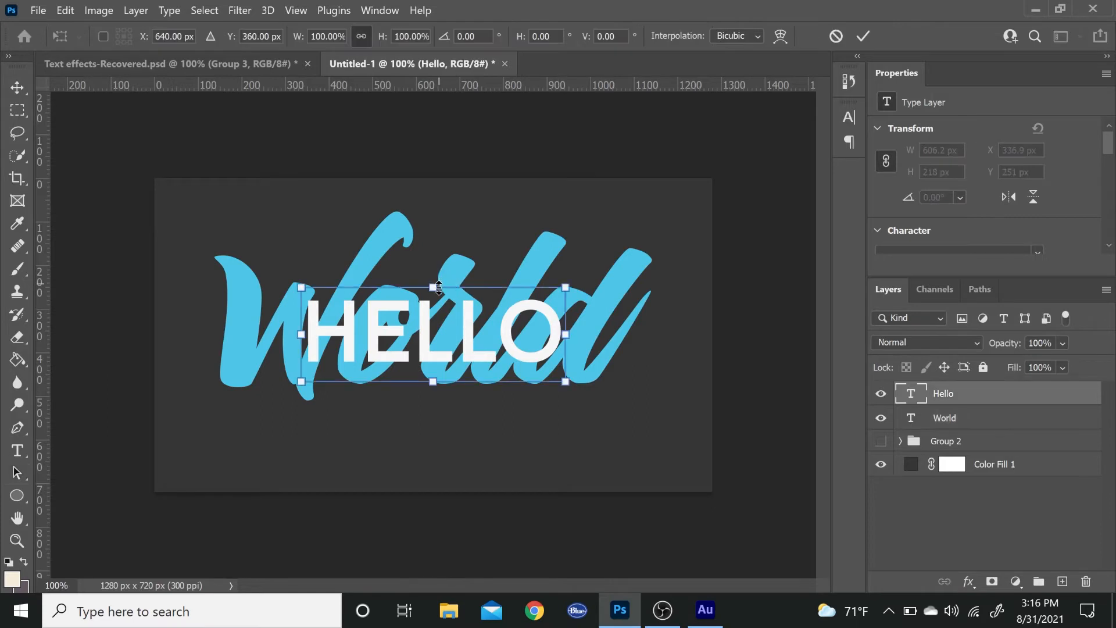
pyautogui.moveTo(439, 287); pyautogui.dragTo(438, 289)
pyautogui.press('a')
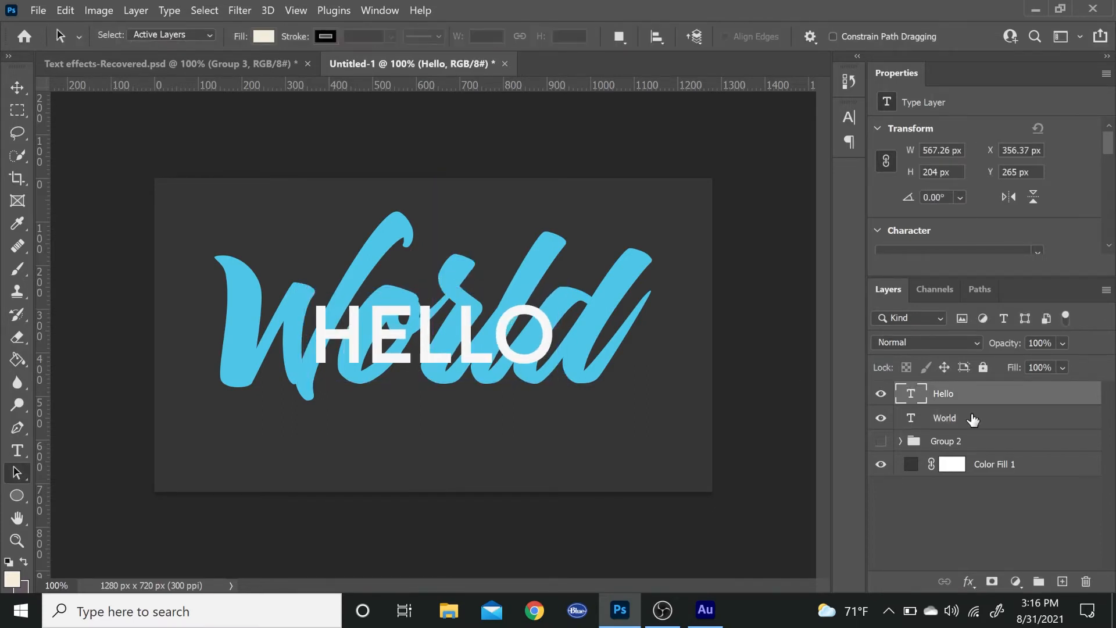
# - Duplicate the Hello layer and recolour the lower Hello text to a darker shade of the World text's blue
pyautogui.hotkey('ctrl', 'j')
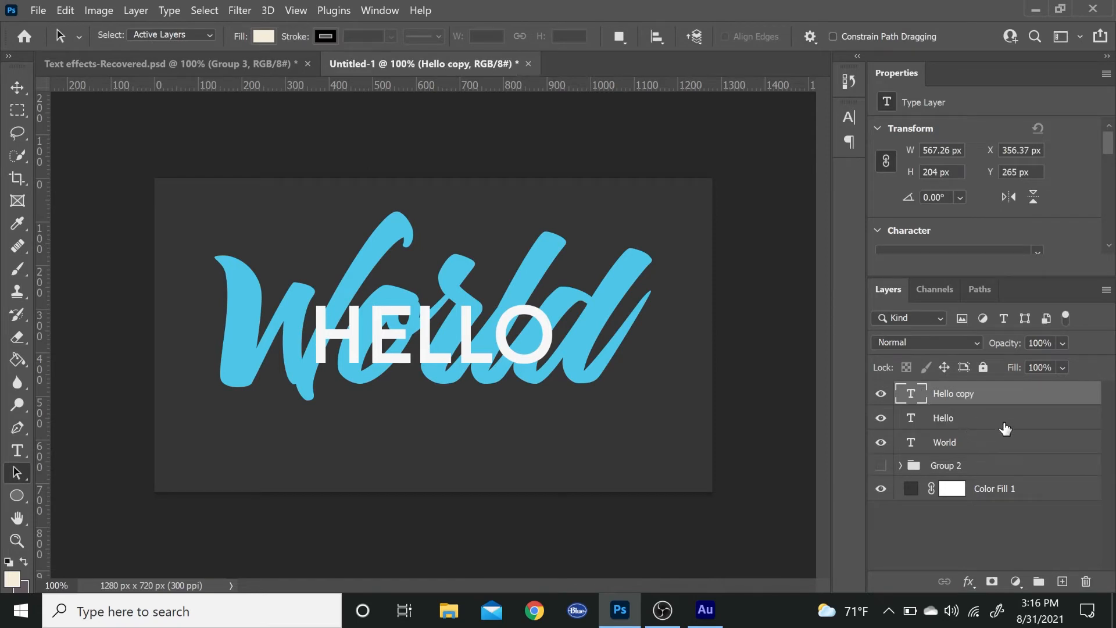
pyautogui.click(968, 418)
pyautogui.scroll(-4, 1054, 211)
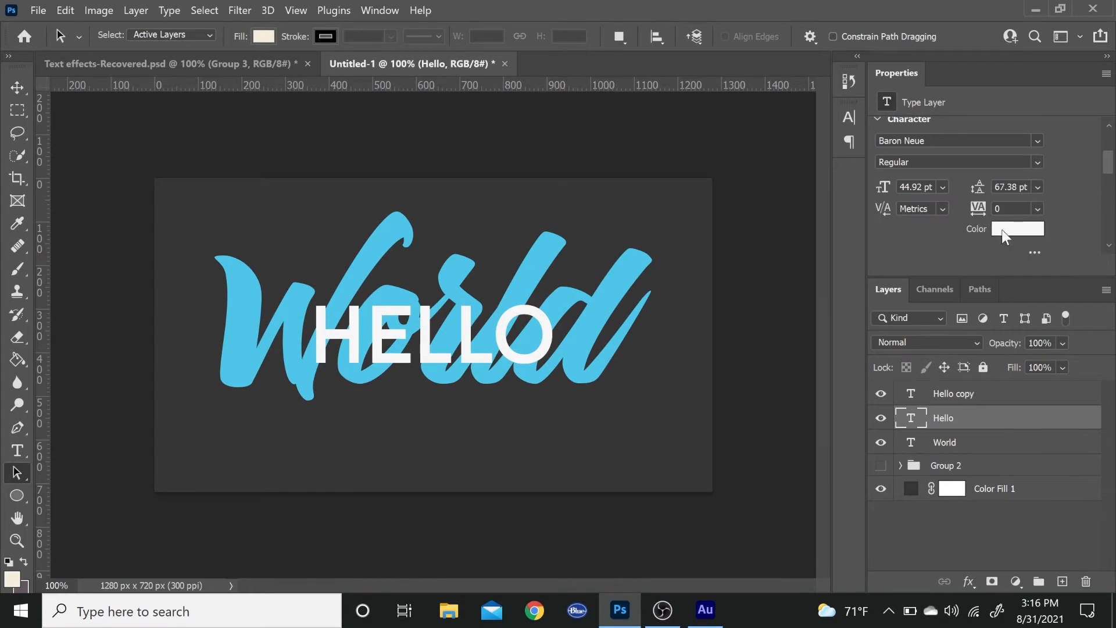
pyautogui.click(1002, 229)
pyautogui.click(391, 235)
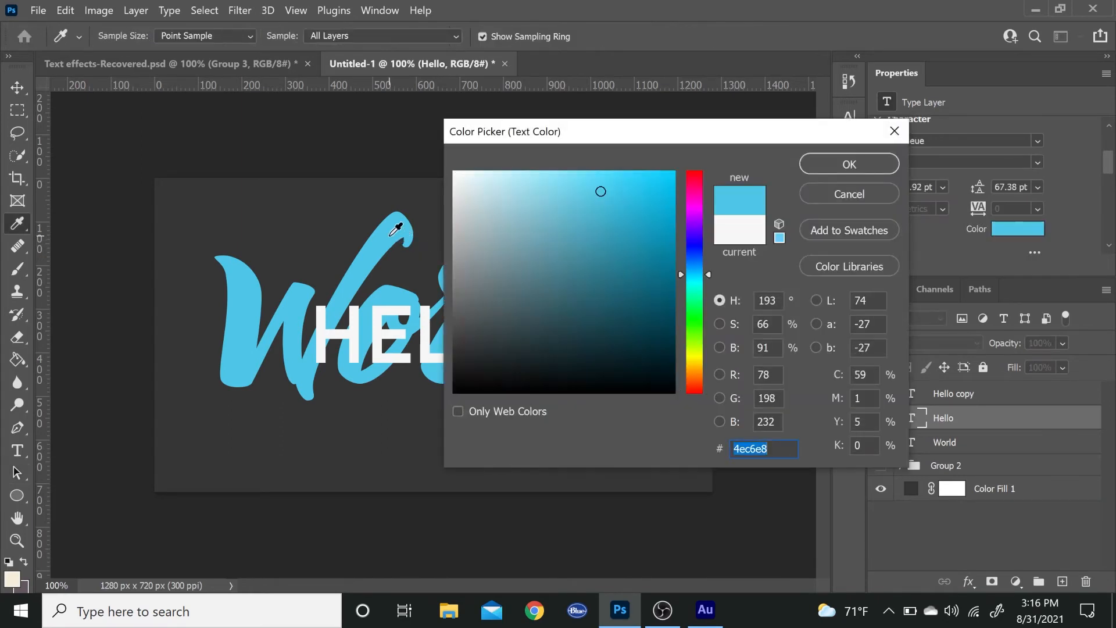
pyautogui.click(630, 277)
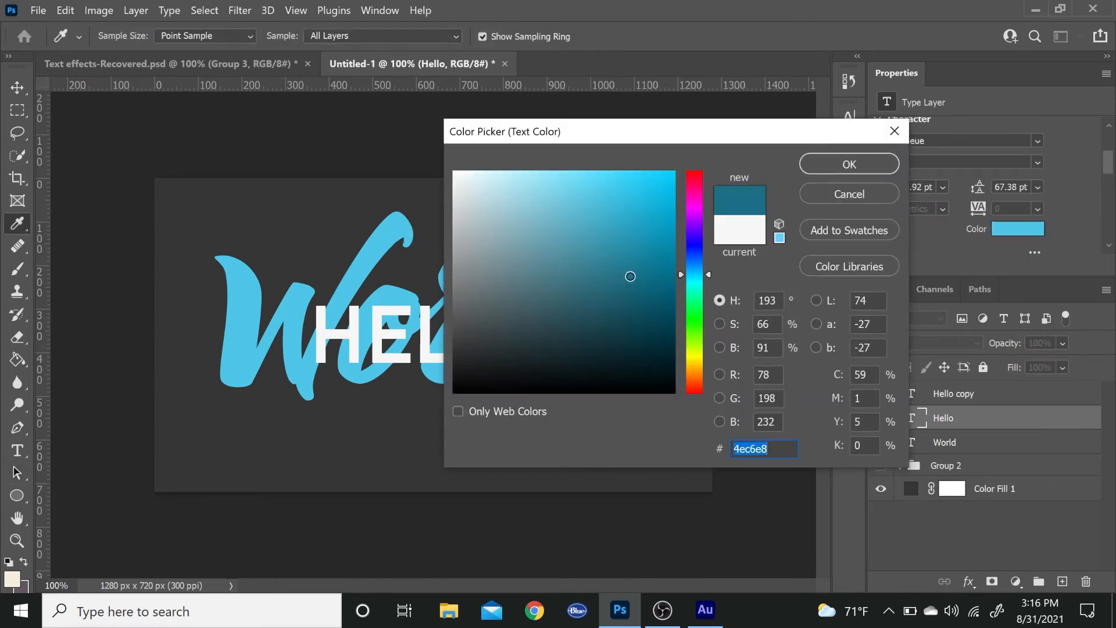
pyautogui.click(845, 157)
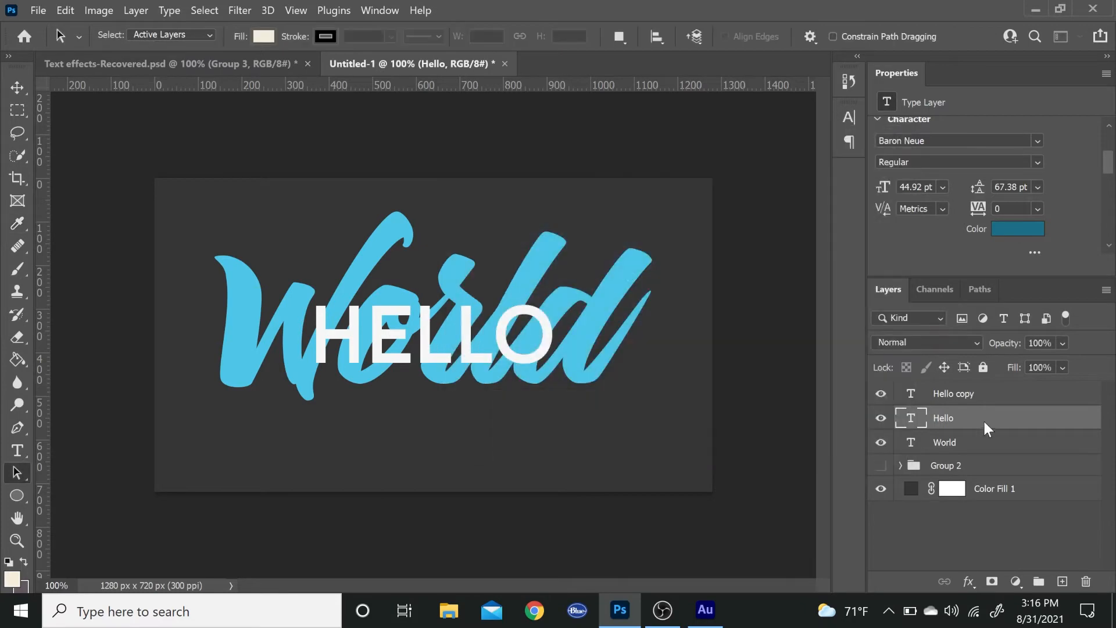
# - Rasterize the lower Hello layer and clip it to the World layer
pyautogui.rightClick(984, 421)
pyautogui.click(817, 284)
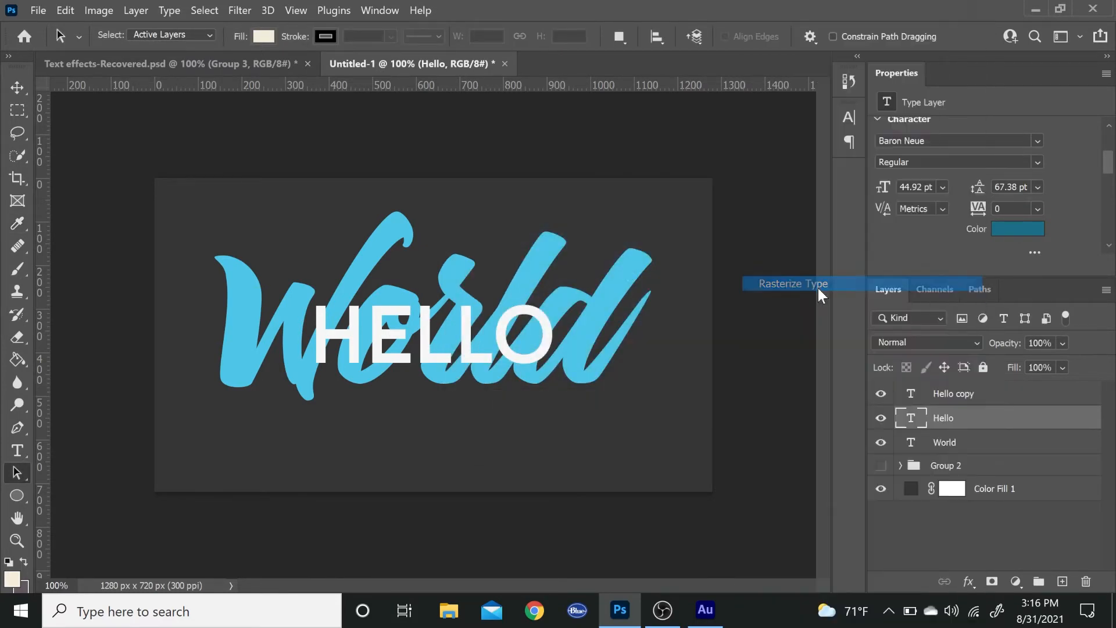
pyautogui.rightClick(1018, 417)
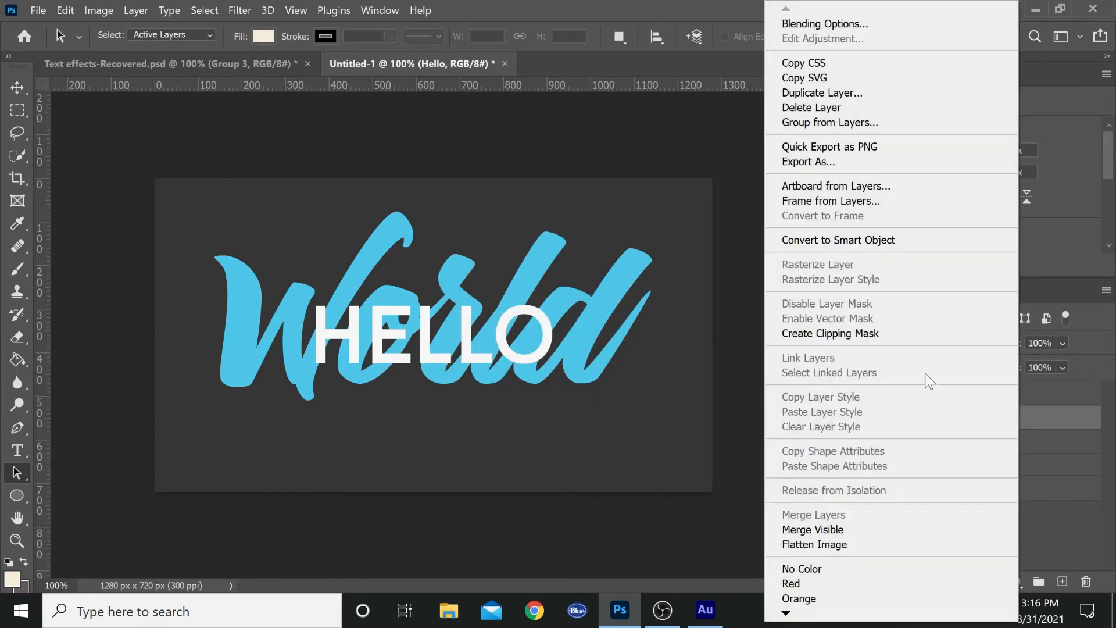
pyautogui.click(855, 333)
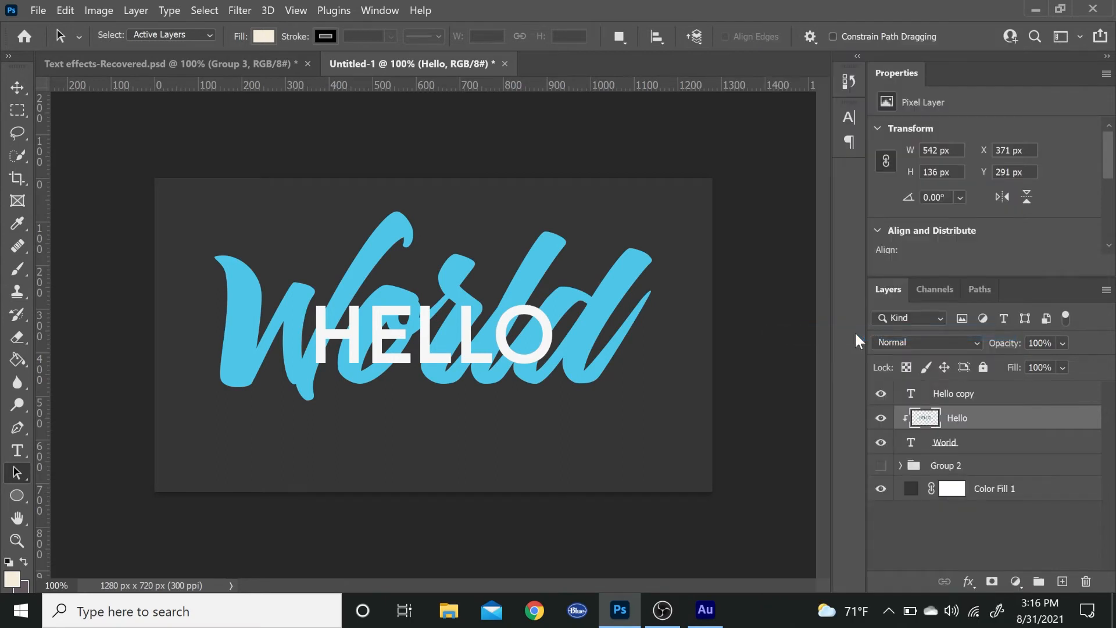
# - Offset the clipped dark Hello layer 10 px down and 10 px to the right as a shadow
pyautogui.hotkey('ctrl', 't')
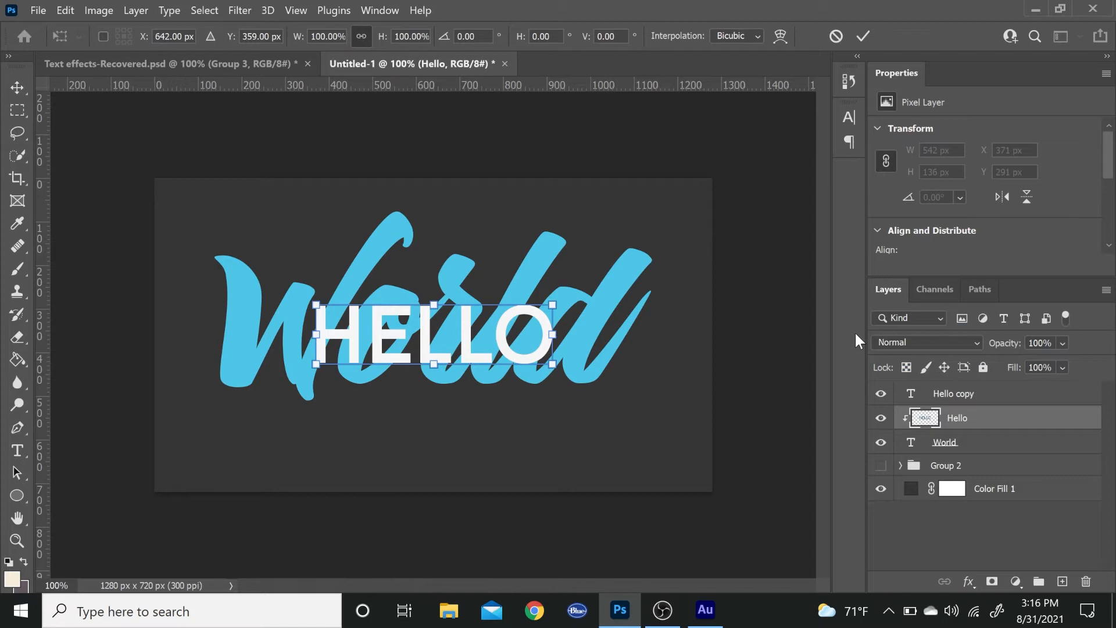
pyautogui.hotkey('shift', 'Down')
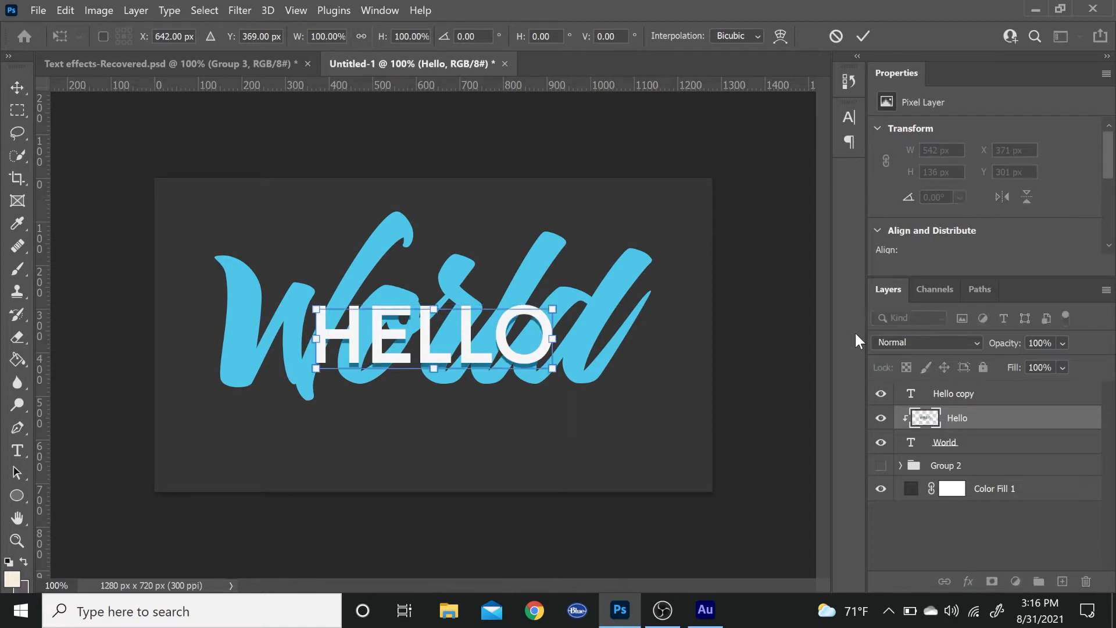
pyautogui.hotkey('shift', 'Right')
pyautogui.press('Return')
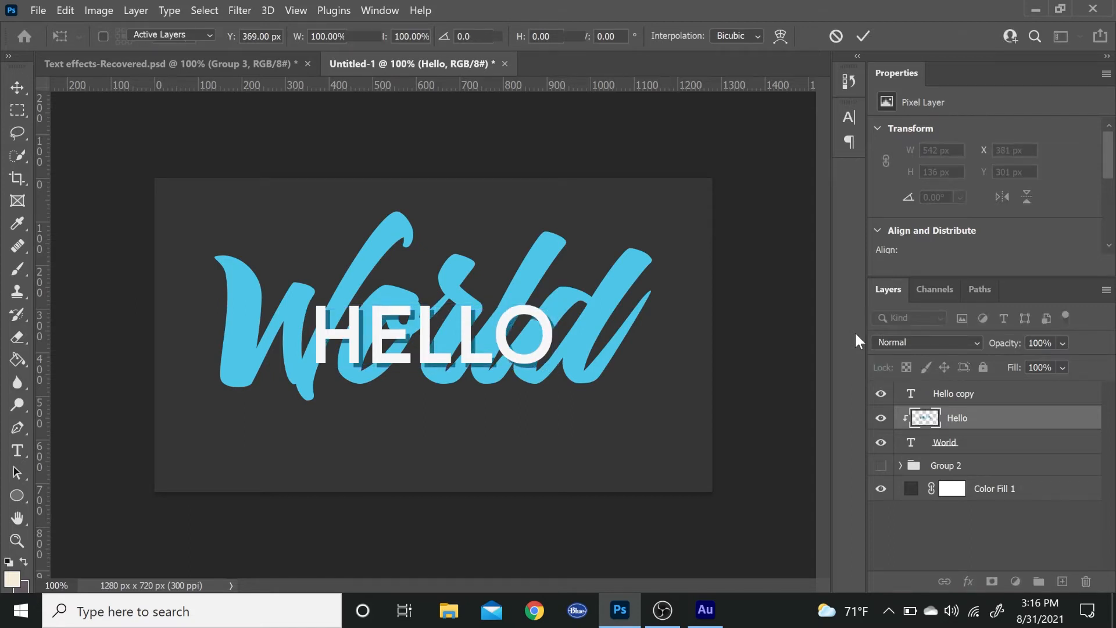
pyautogui.press('a')
# - Examine the clipped shadow behind the HELLO letters up close
pyautogui.hotkey('ctrl', '+')
pyautogui.hotkey('ctrl', '+')
pyautogui.hotkey('ctrl', '+')
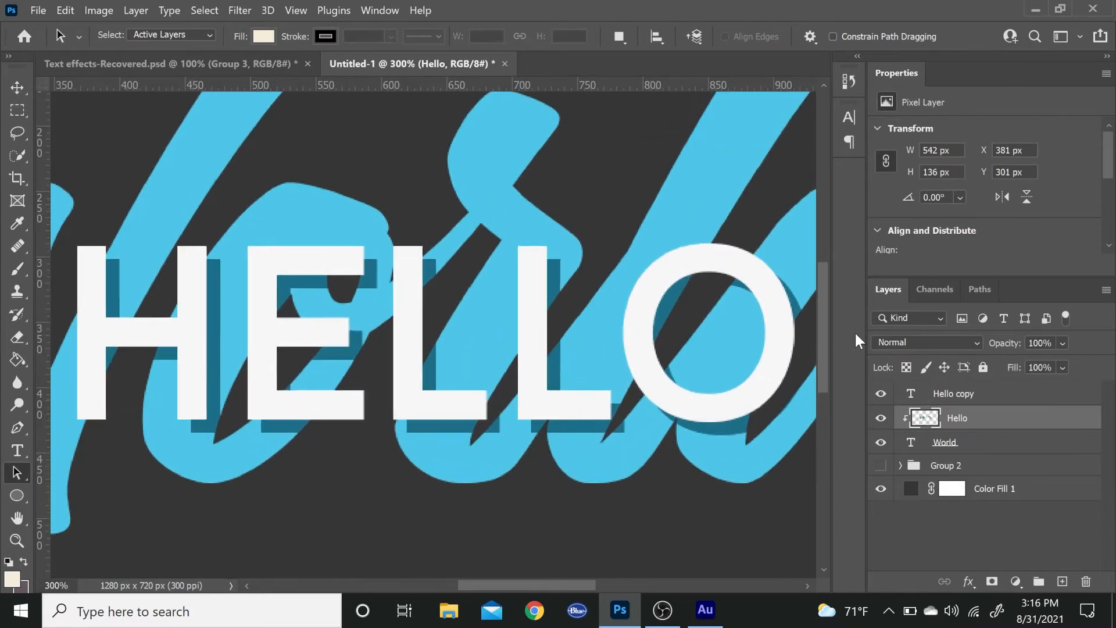
pyautogui.hotkey('ctrl', '-')
pyautogui.hotkey('ctrl', '-')
pyautogui.hotkey('ctrl', '-')
pyautogui.hotkey('ctrl', '-')
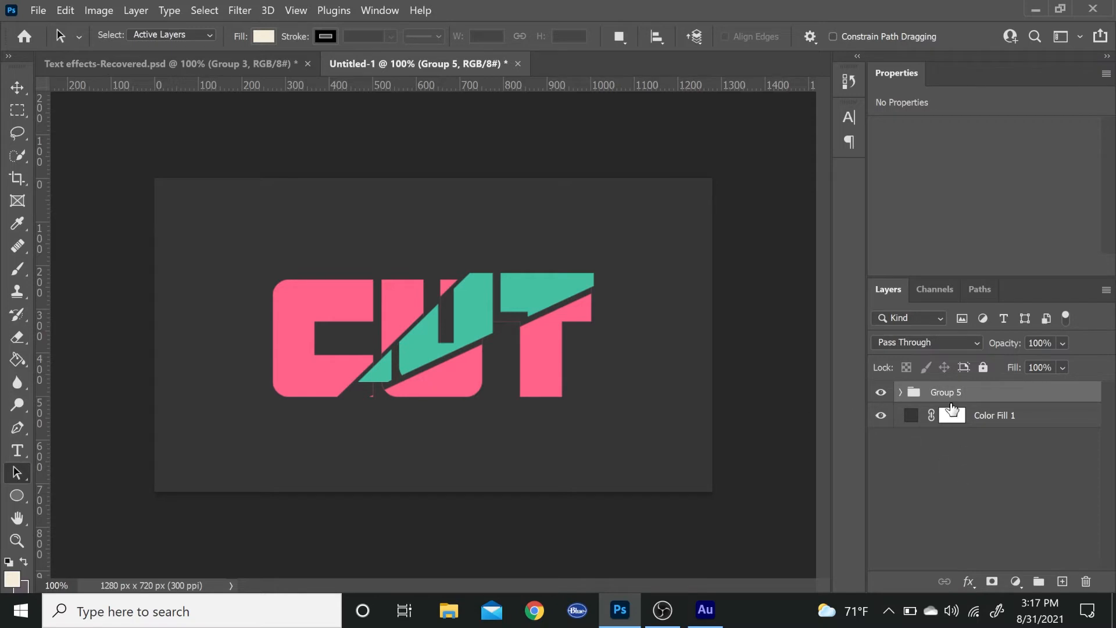
# - Hide Group 5, add a new layer and enter the text CUT on the canvas
pyautogui.click(881, 394)
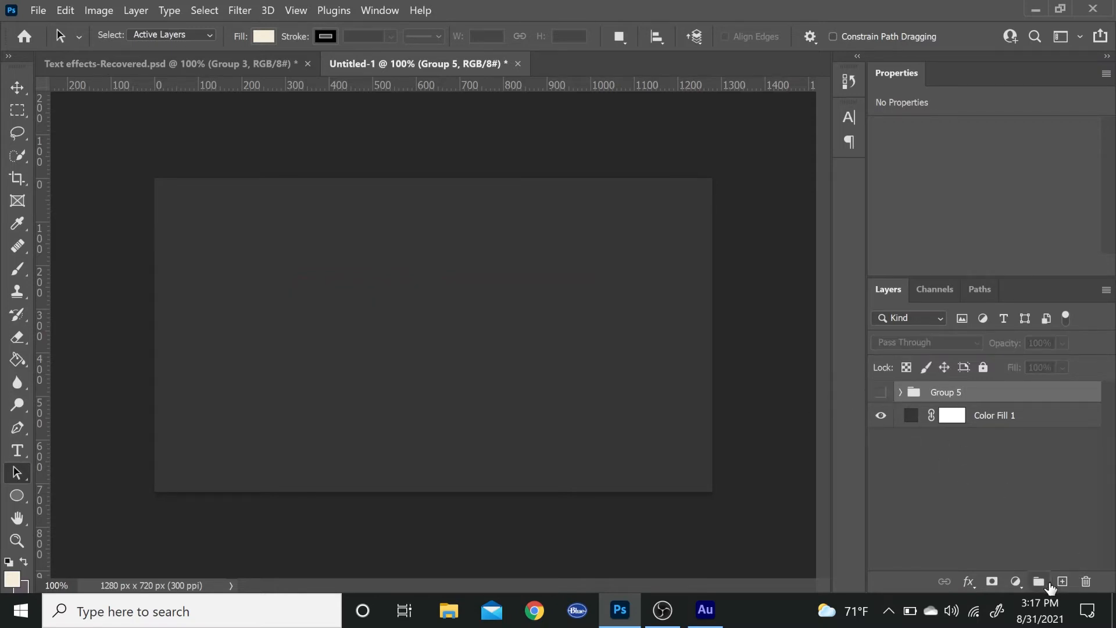
pyautogui.click(1063, 581)
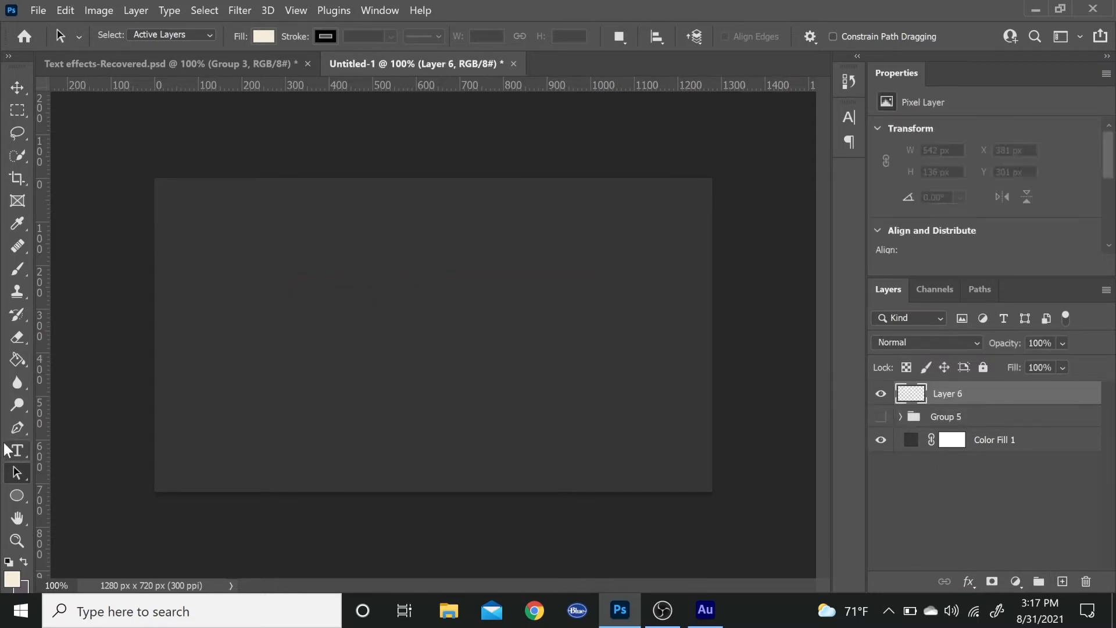
pyautogui.click(17, 451)
pyautogui.click(349, 335)
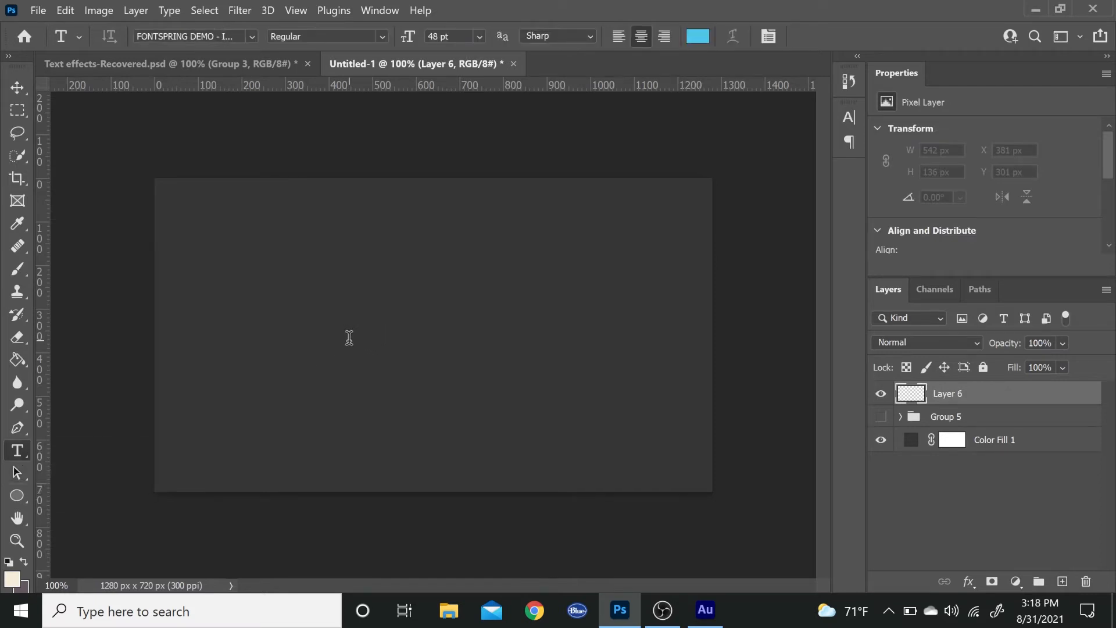
pyautogui.click(349, 335)
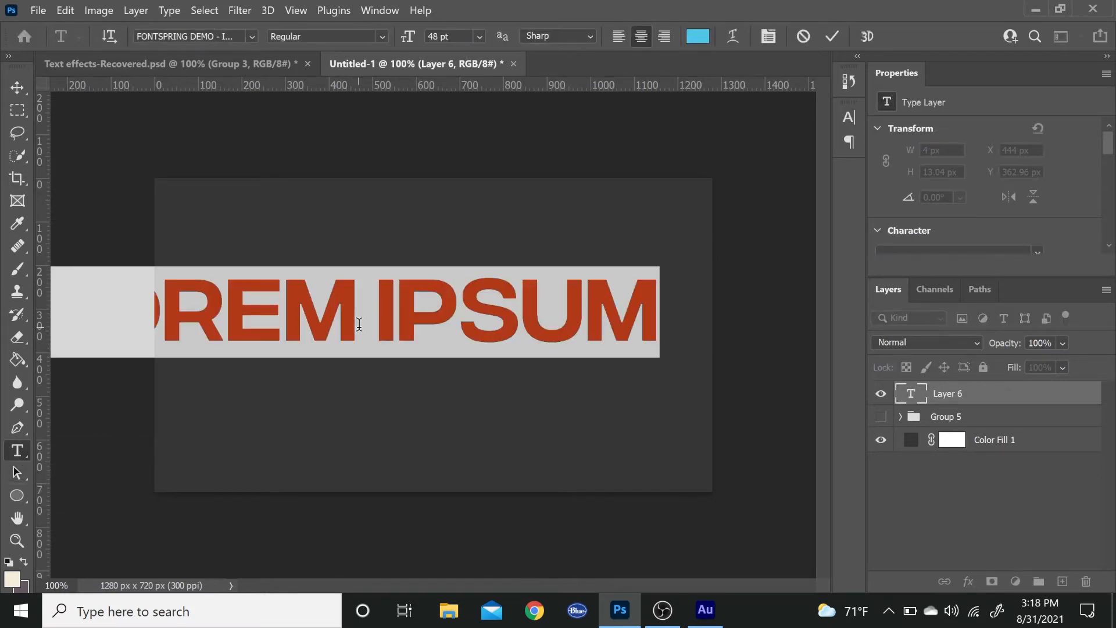
pyautogui.write('CUT')
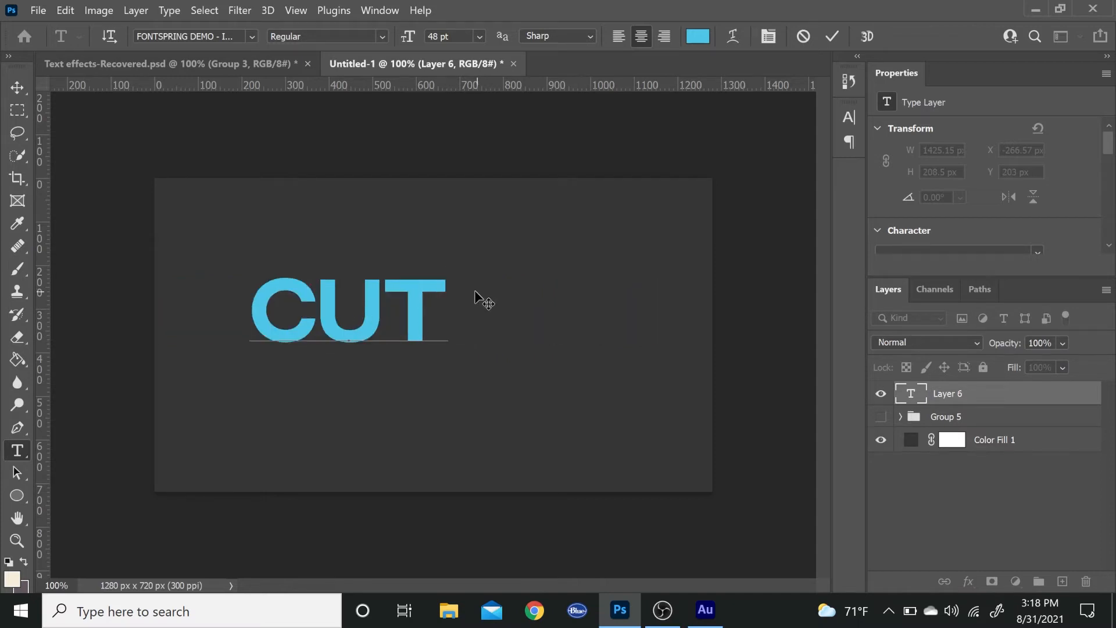
# - Change the whole CUT text's font to Chunky Funks Regular and finish editing it
pyautogui.hotkey('ctrl', 'a')
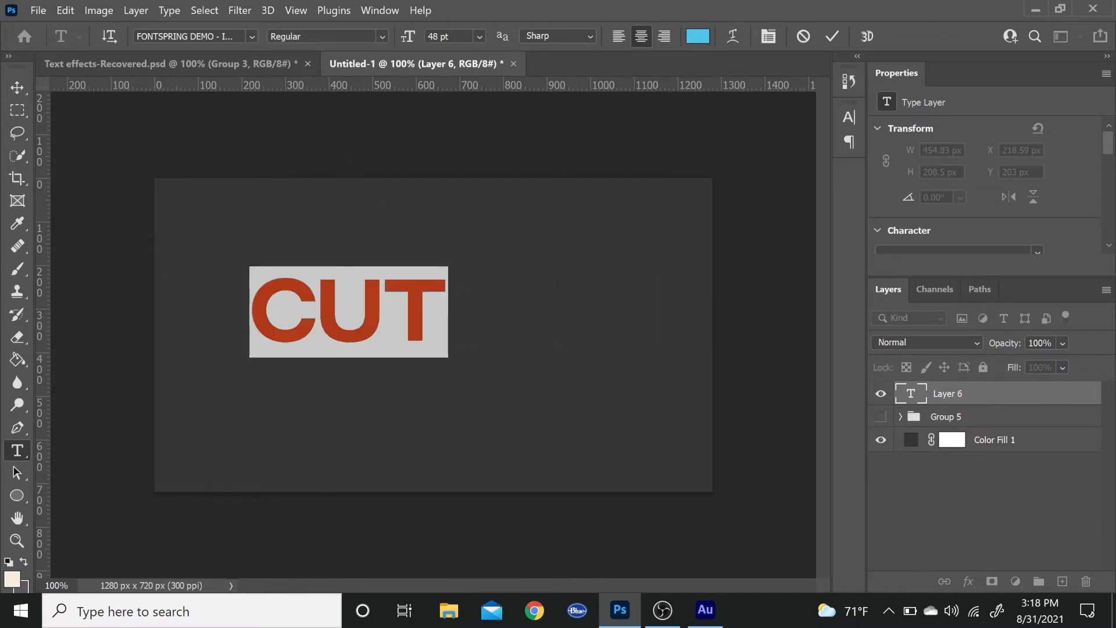
pyautogui.click(186, 36)
pyautogui.write('chuk')
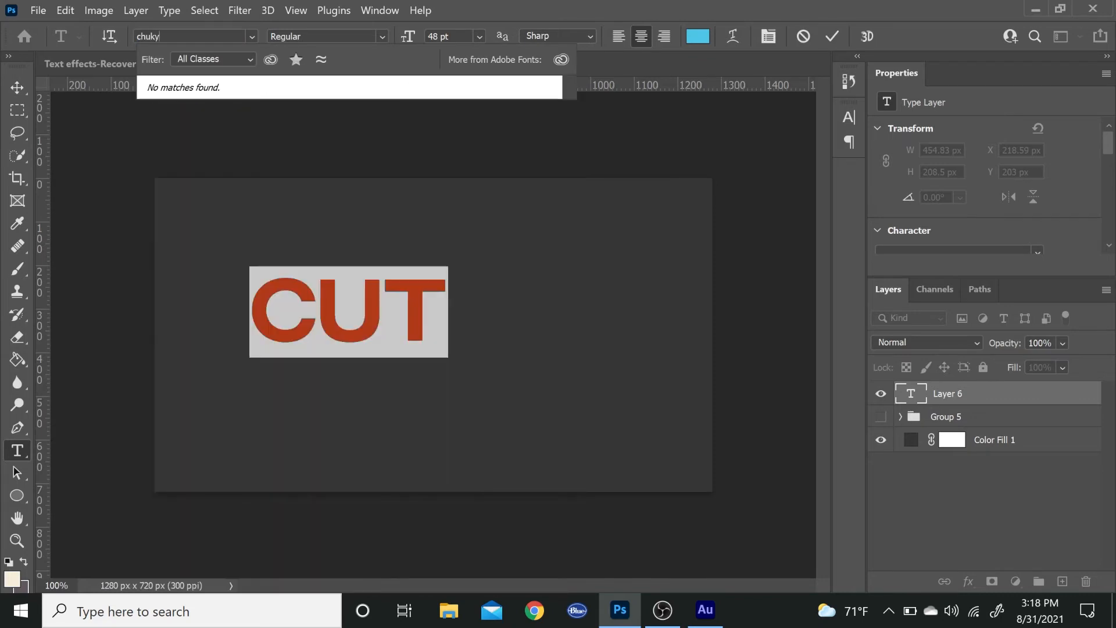
pyautogui.press('BackSpace')
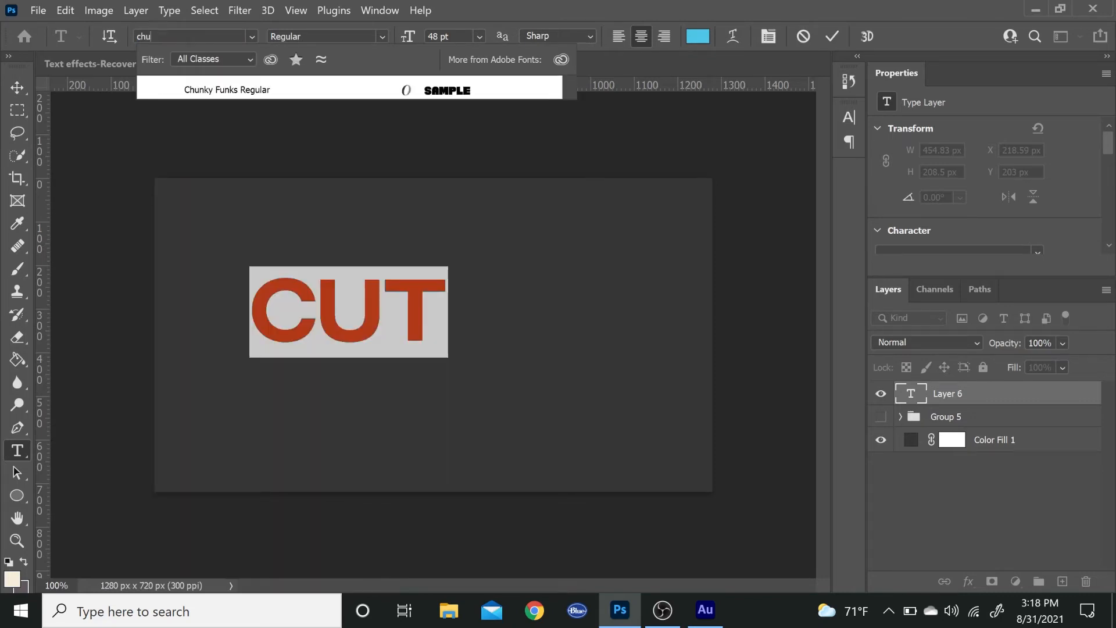
pyautogui.write('nky Funks')
pyautogui.click(246, 82)
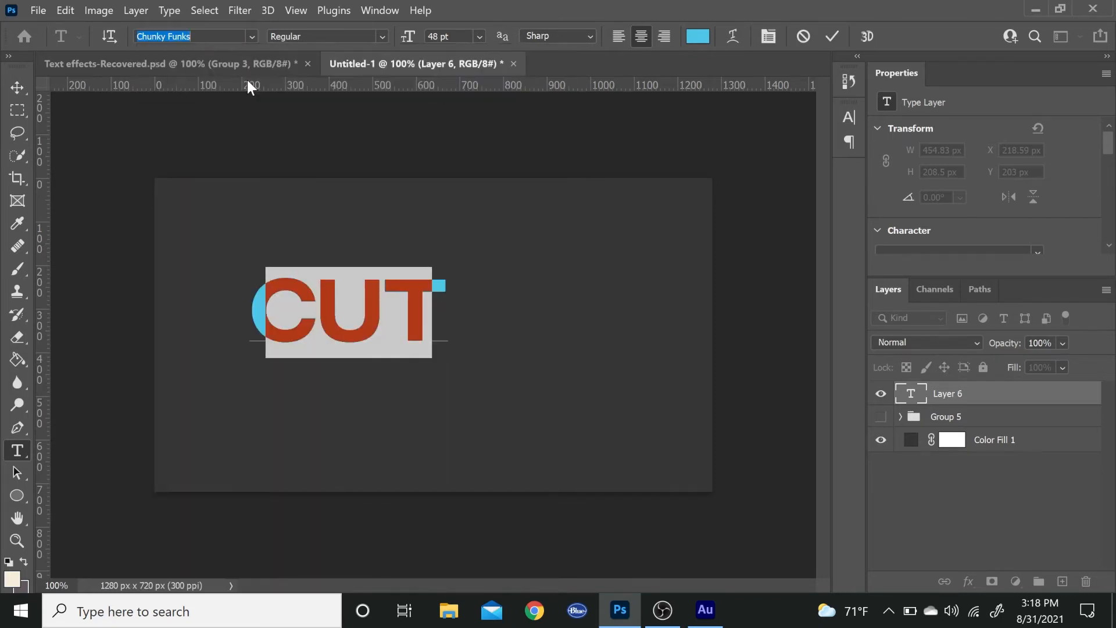
pyautogui.click(18, 473)
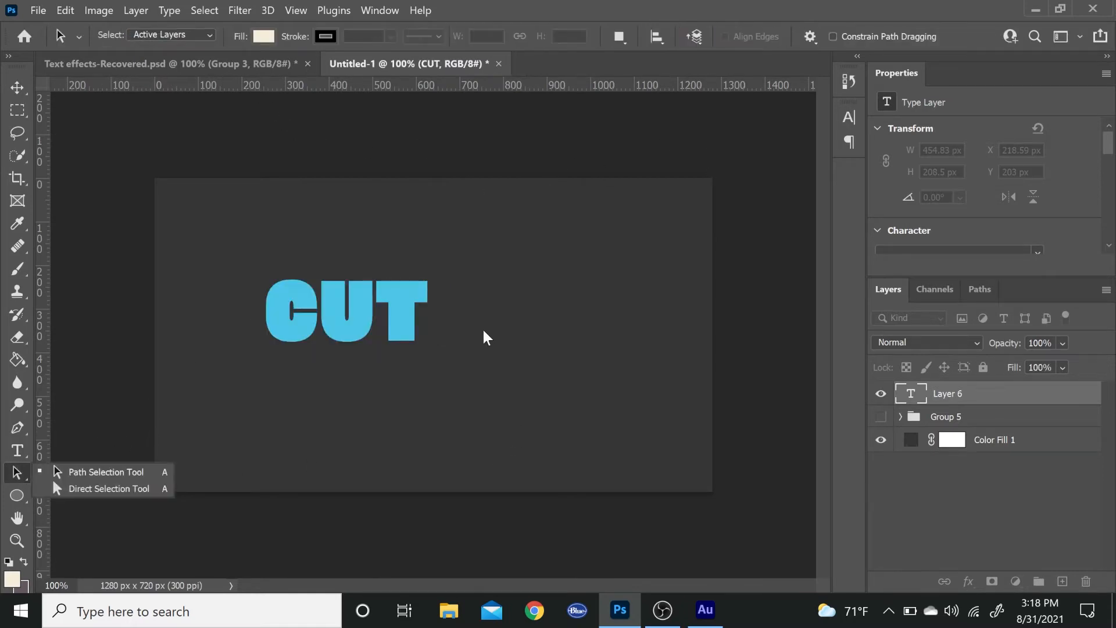
# - Enlarge the CUT text proportionally to about 214% and centre it on the canvas
pyautogui.hotkey('ctrl', 't')
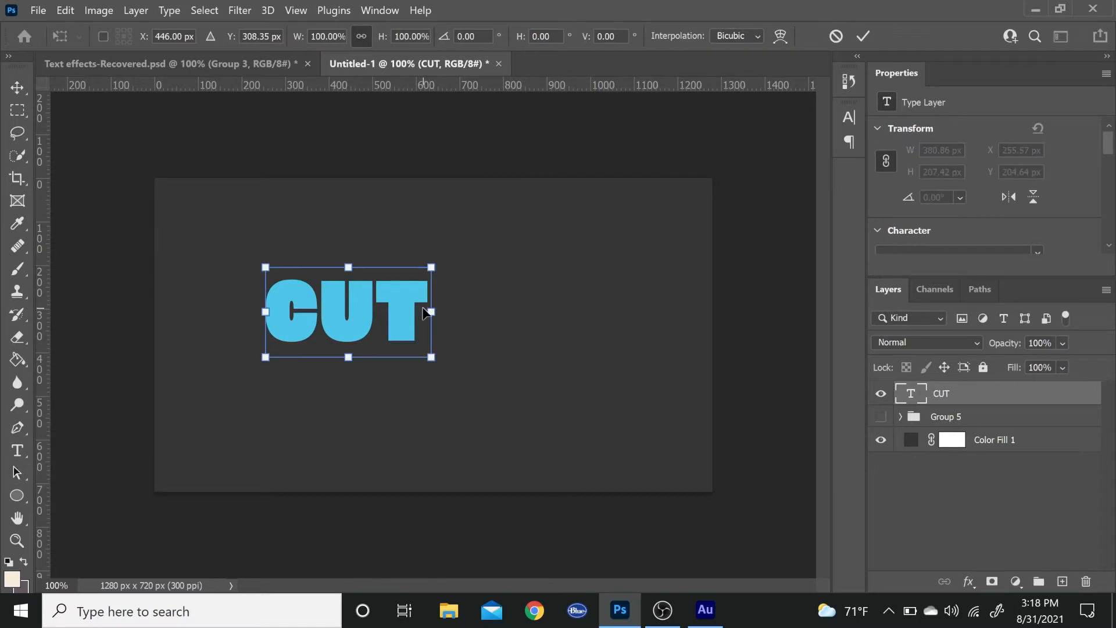
pyautogui.moveTo(430, 314); pyautogui.dragTo(637, 337)
pyautogui.moveTo(555, 375); pyautogui.dragTo(544, 361)
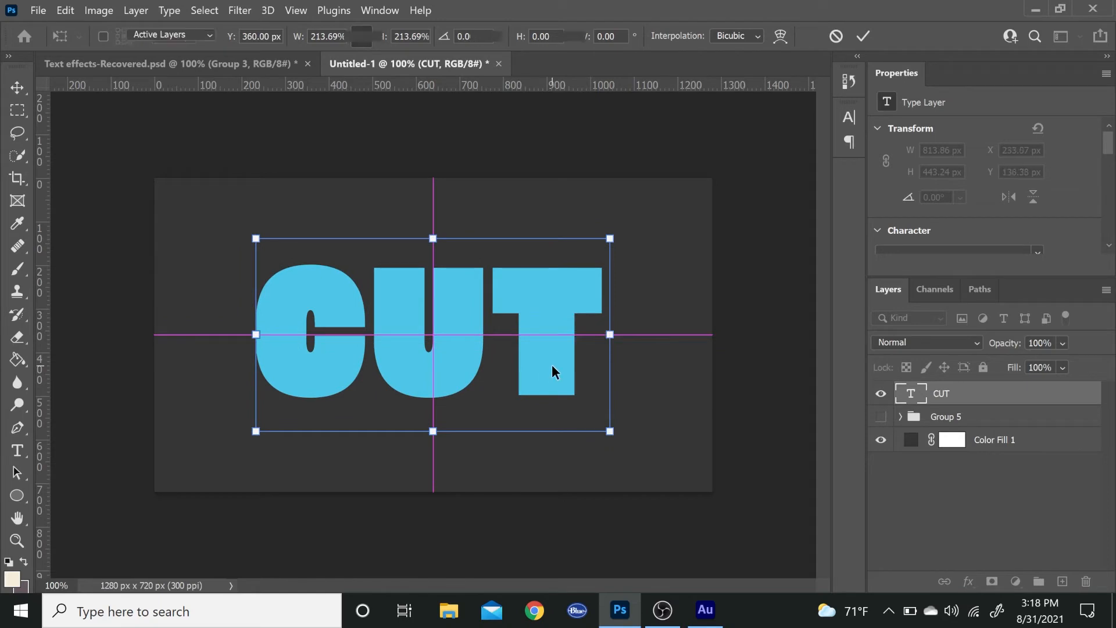
pyautogui.press('Return')
pyautogui.press('a')
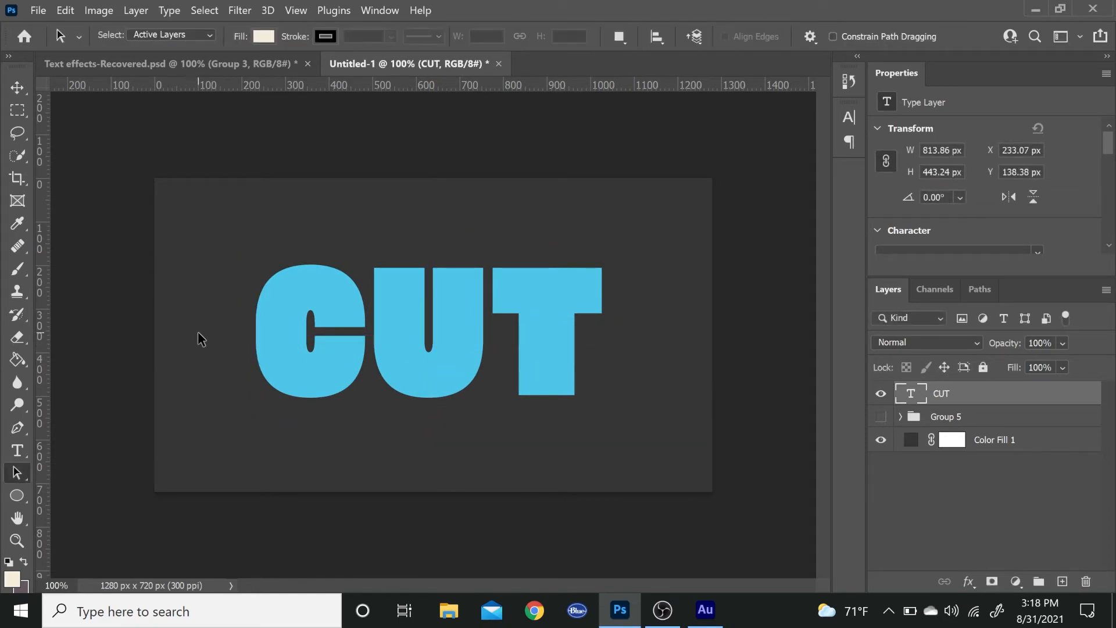
# - Draw a closed triangular path, about 352 by 595 px, with the Pen tool across the letters U and T
pyautogui.press('p')
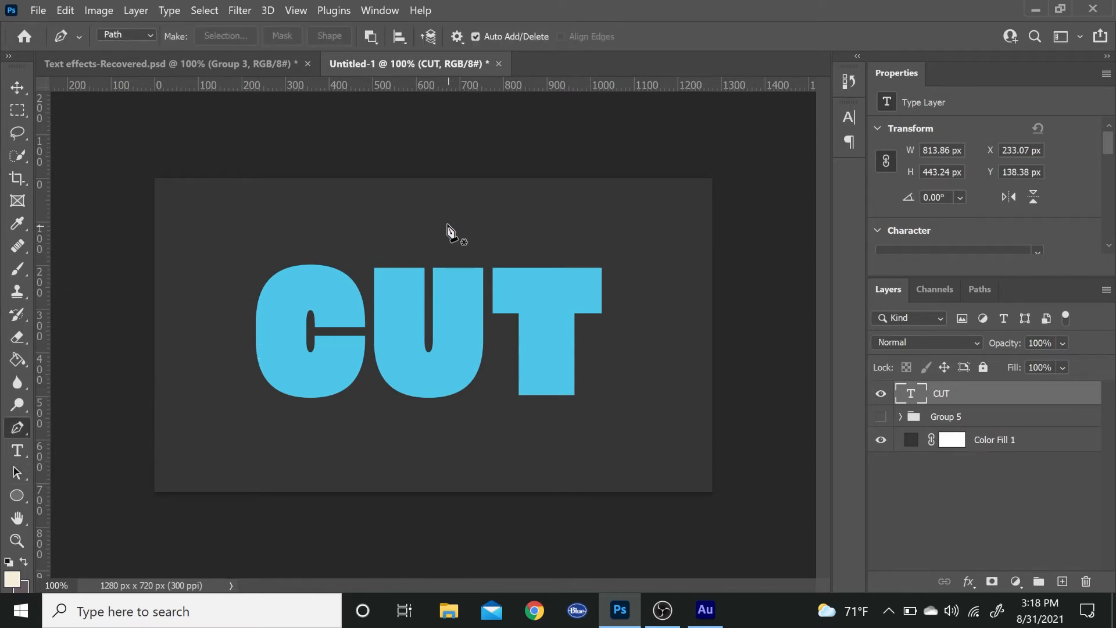
pyautogui.click(448, 219)
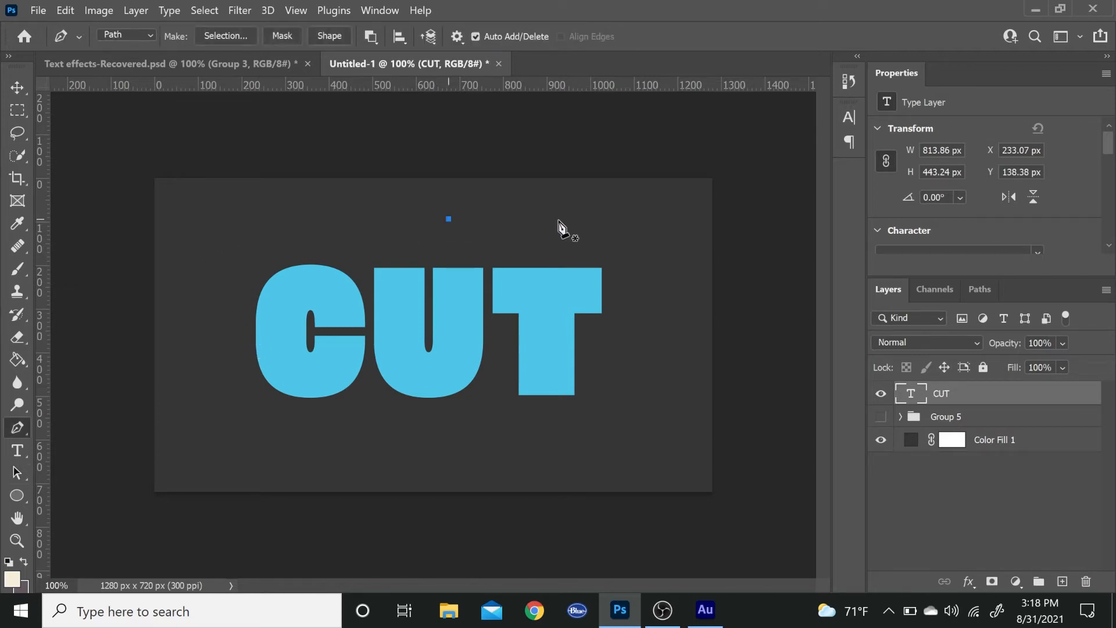
pyautogui.click(602, 220)
pyautogui.click(468, 477)
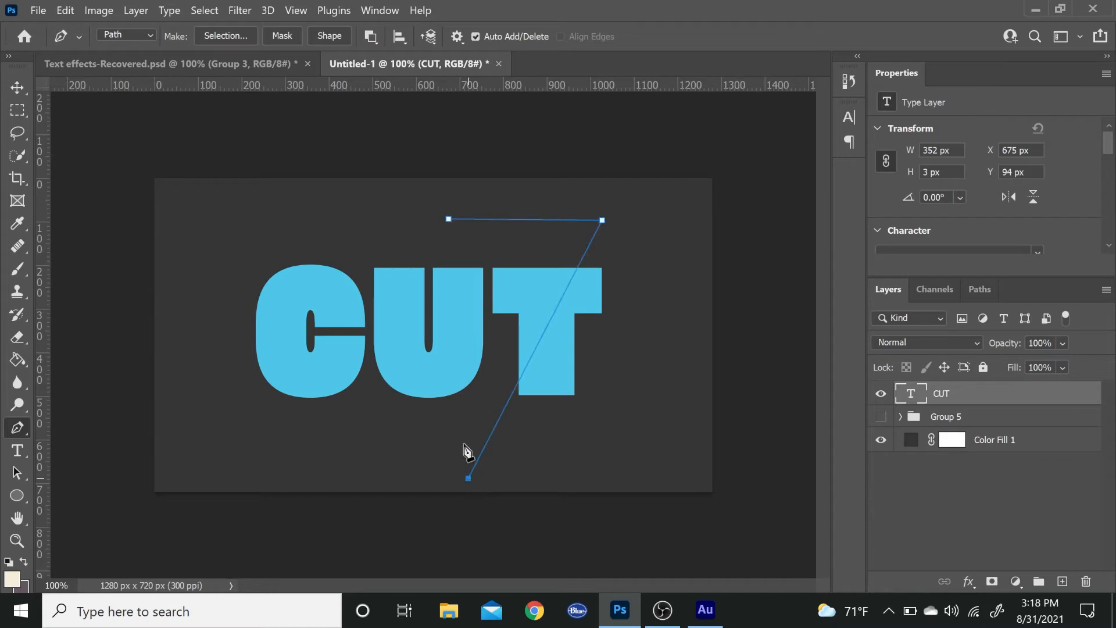
pyautogui.click(448, 221)
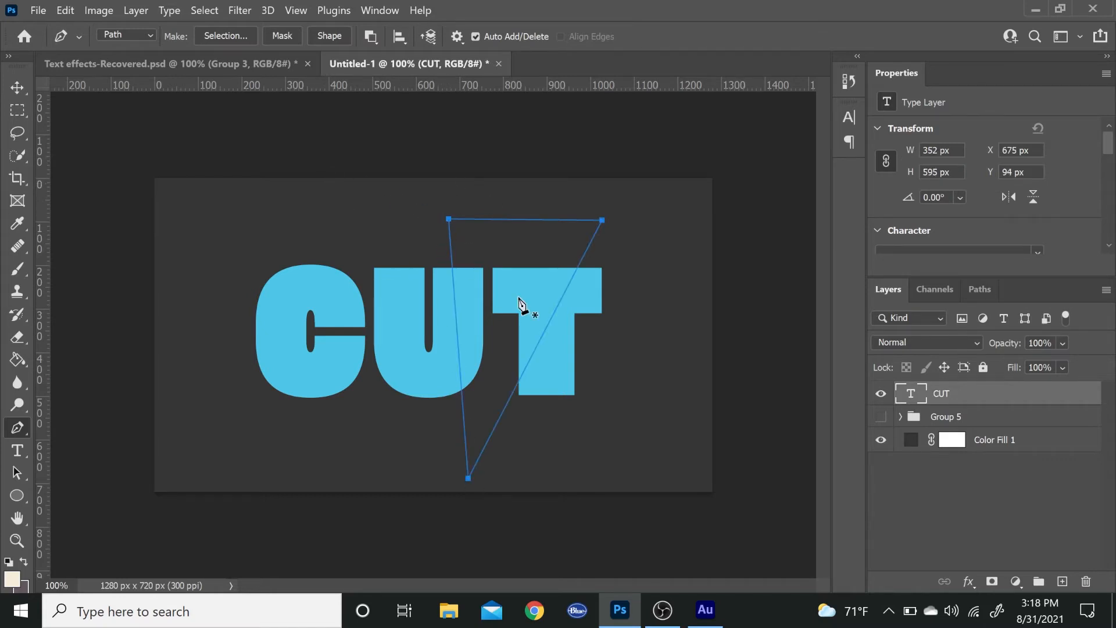
# - Convert the triangular path to a selection with 0 px feather and mask that area out of the CUT text
pyautogui.click(238, 38)
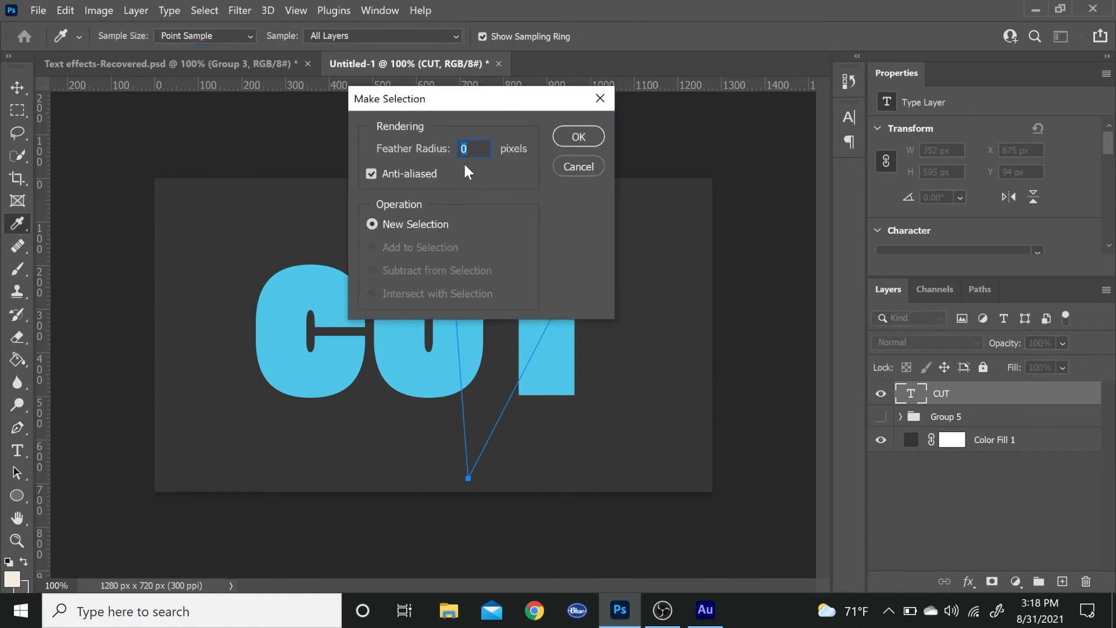
pyautogui.press('Return')
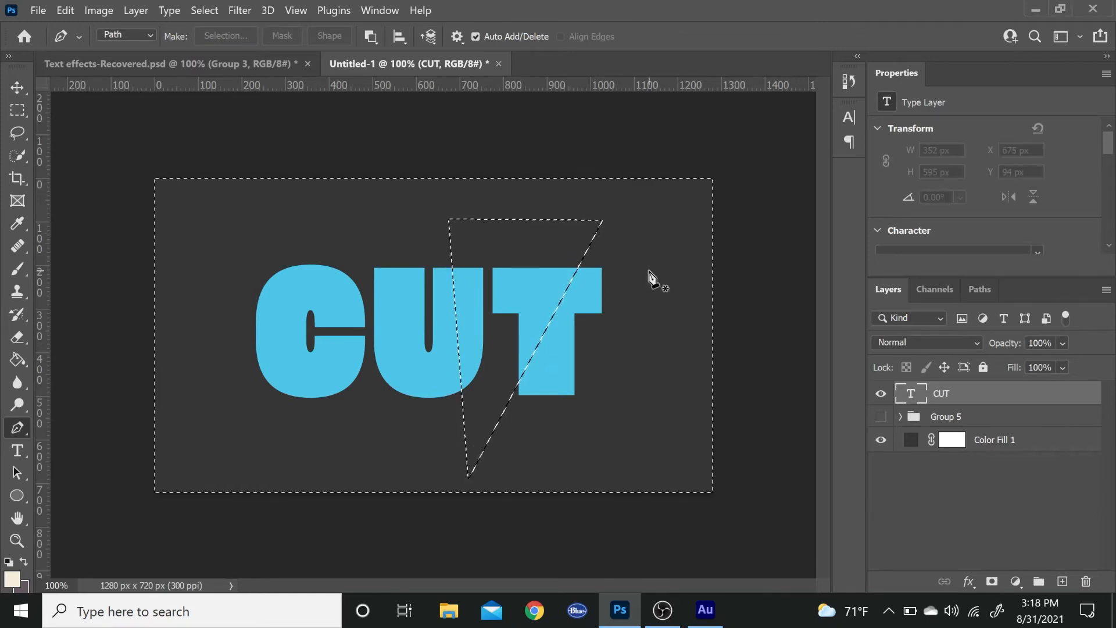
pyautogui.keyDown('alt'); pyautogui.click(992, 582); pyautogui.keyUp('alt')
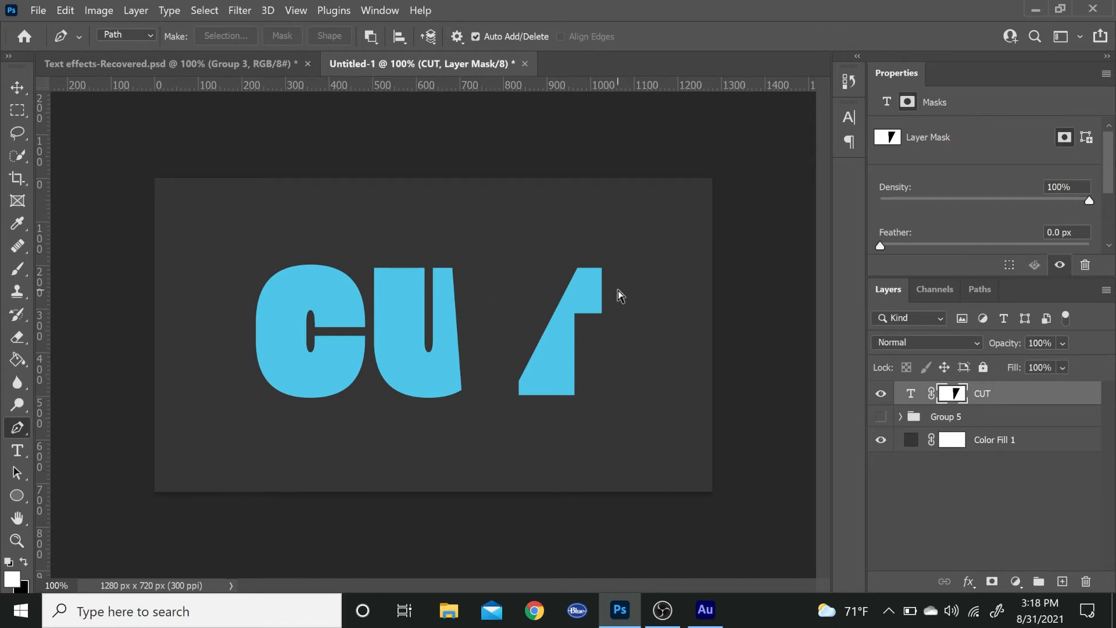
# - Duplicate the masked CUT layer and invert the copy's mask so it shows only the triangular slice
pyautogui.hotkey('ctrl', 'j')
pyautogui.scroll(-3, 985, 204)
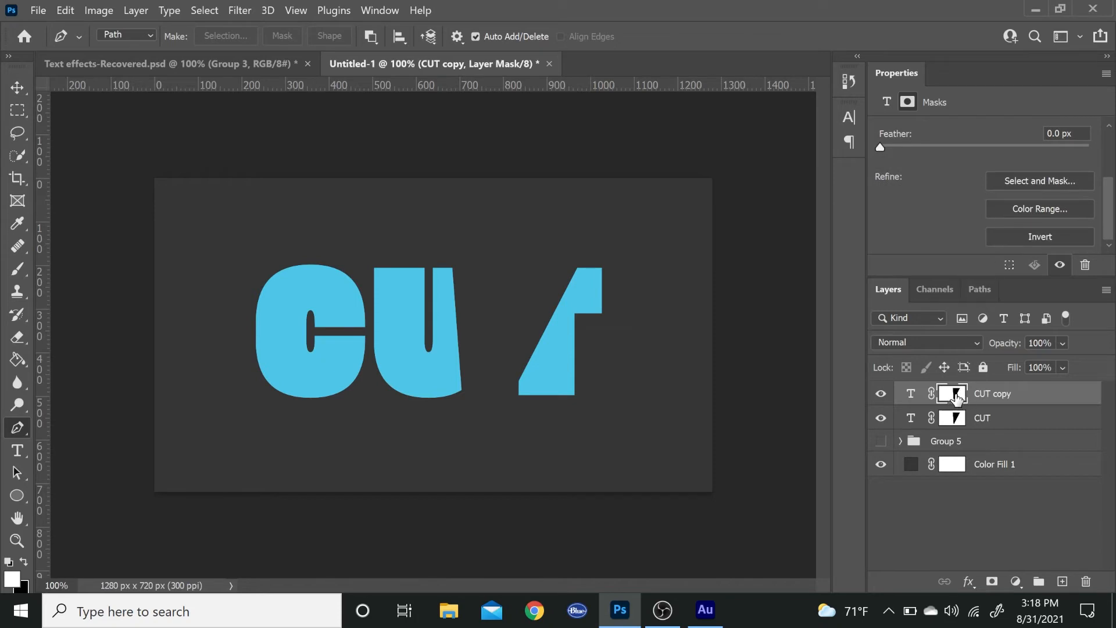
pyautogui.click(1031, 233)
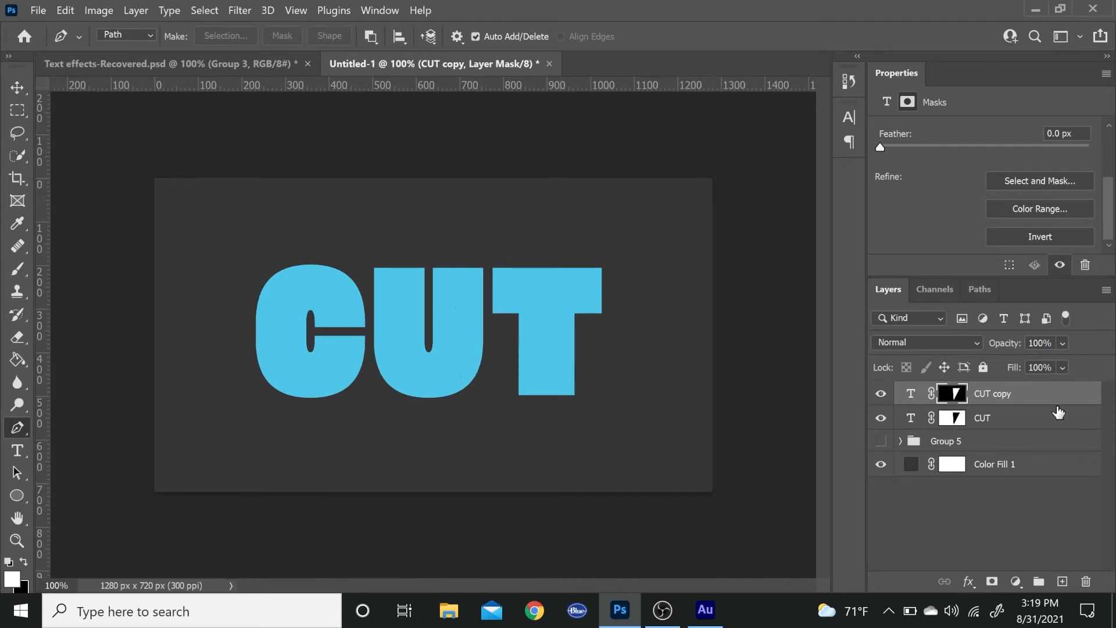
# - Change the text color of the CUT copy, which holds the slice, to dark blue 1b5b9d
pyautogui.click(912, 394)
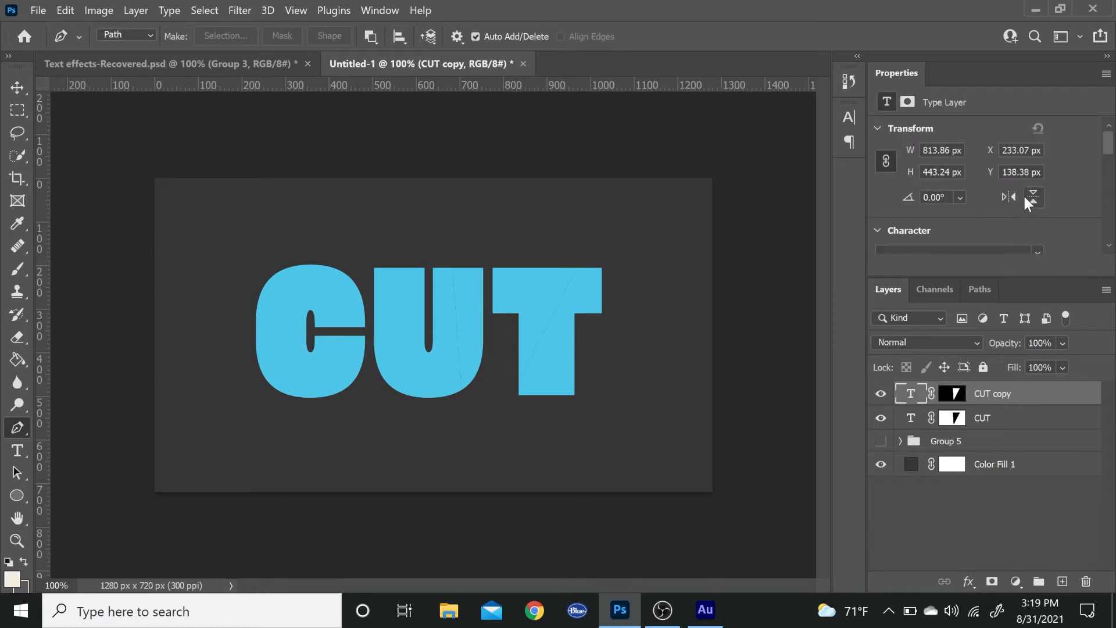
pyautogui.scroll(-2, 1024, 196)
pyautogui.scroll(-3, 1030, 190)
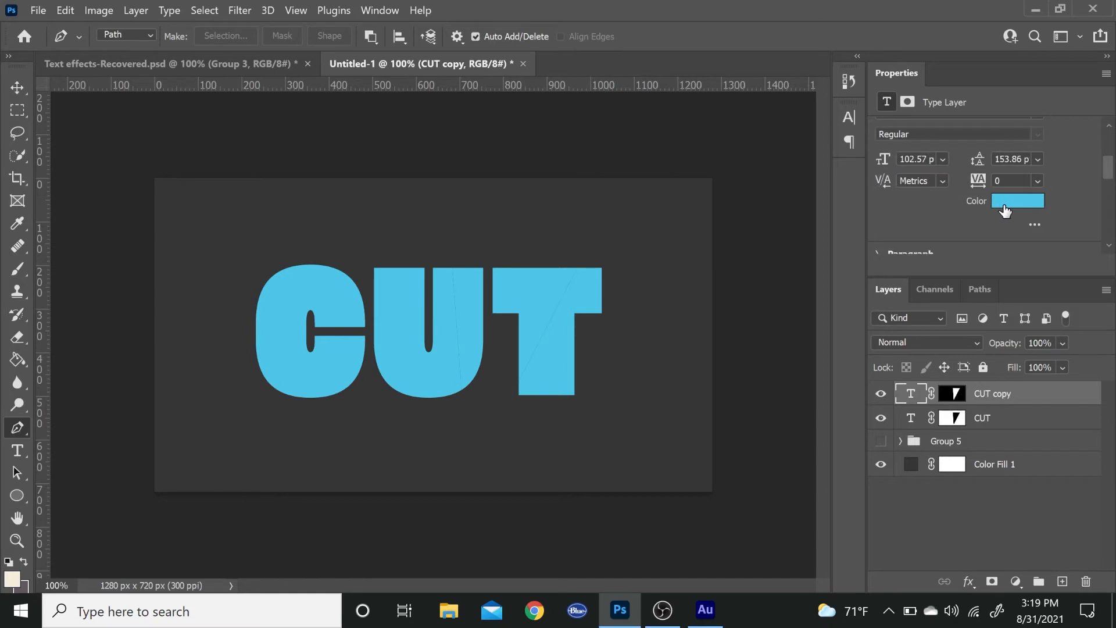
pyautogui.click(1004, 208)
pyautogui.moveTo(600, 129); pyautogui.dragTo(805, 126)
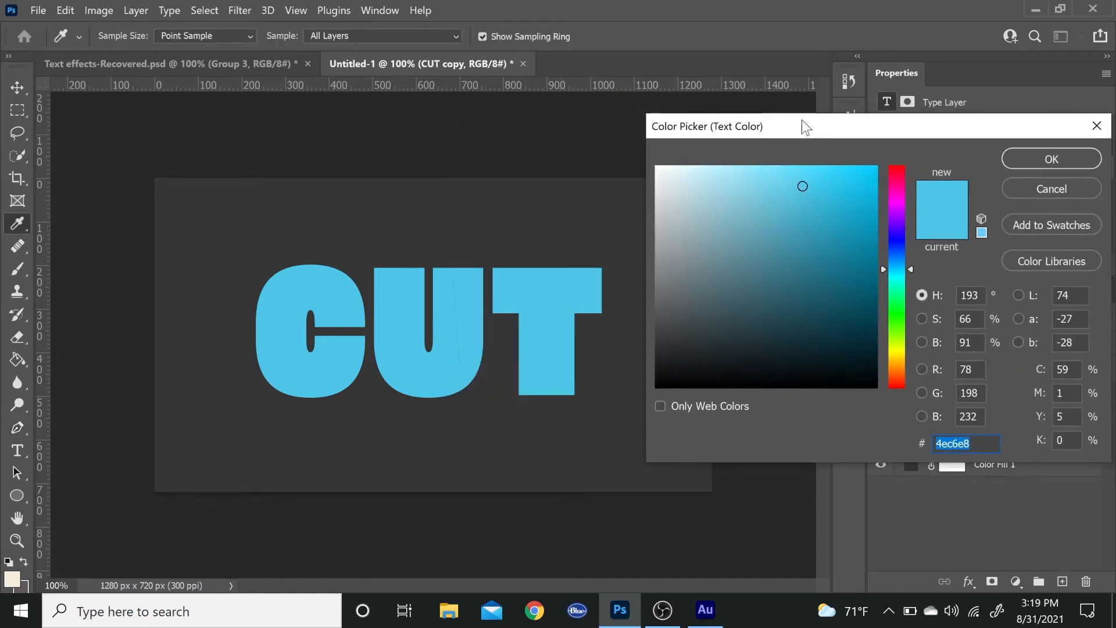
pyautogui.click(898, 258)
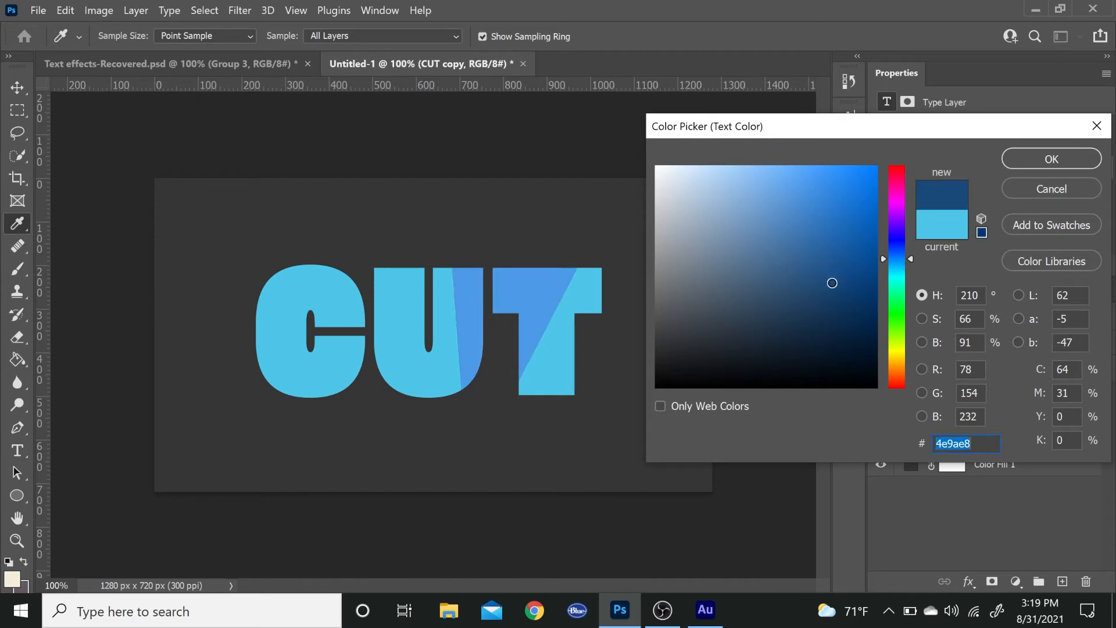
pyautogui.click(831, 283)
pyautogui.click(839, 251)
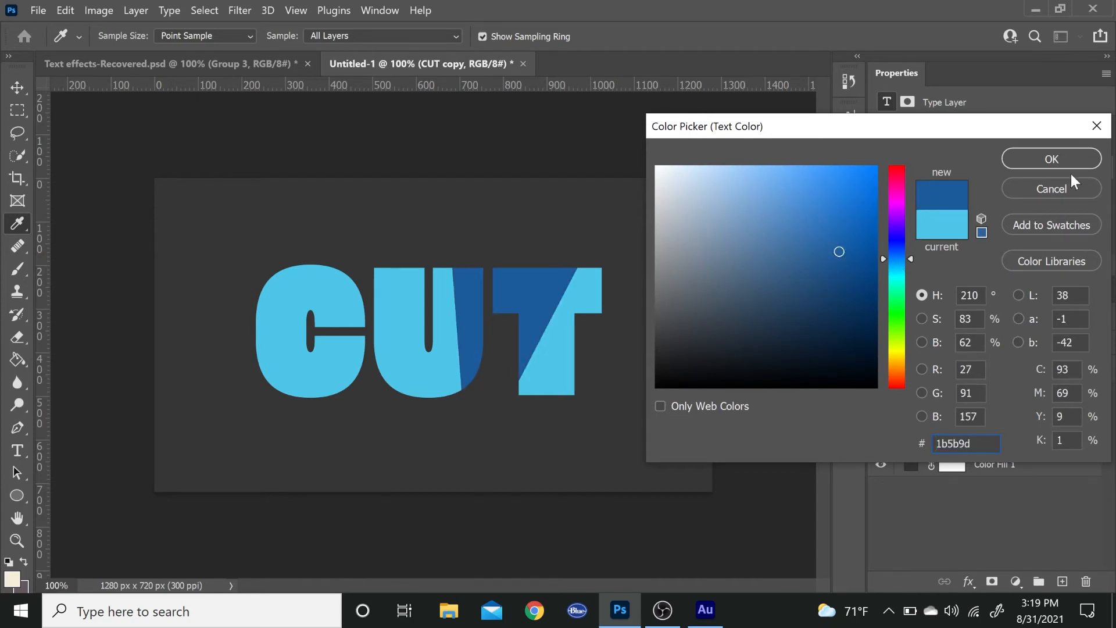
pyautogui.click(1051, 158)
pyautogui.press('p')
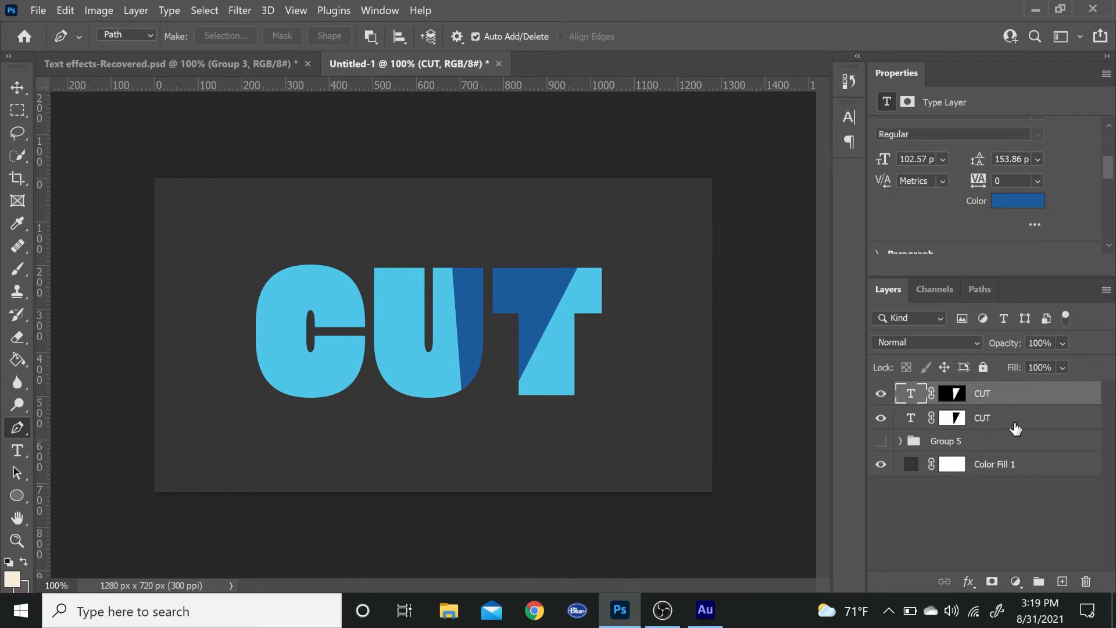
# - Offset the dark blue slice up and slightly to the right with Free Transform, to X 645 px and Y 326 px
pyautogui.click(881, 394)
pyautogui.click(881, 395)
pyautogui.hotkey('ctrl', 't')
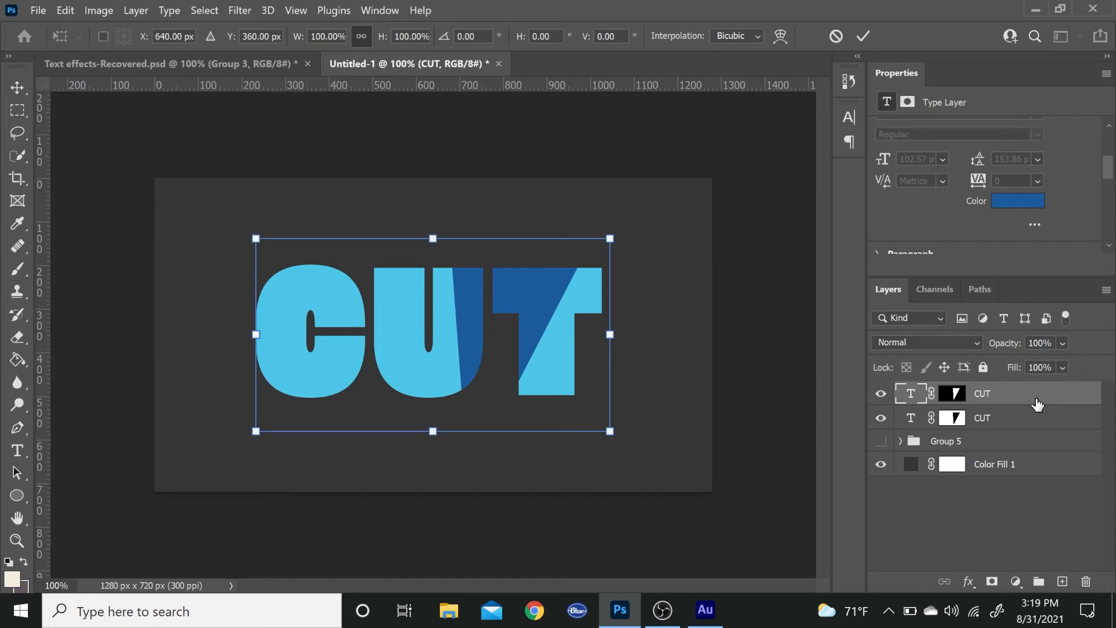
pyautogui.hotkey('shift', 'Up')
pyautogui.hotkey('shift', 'Up')
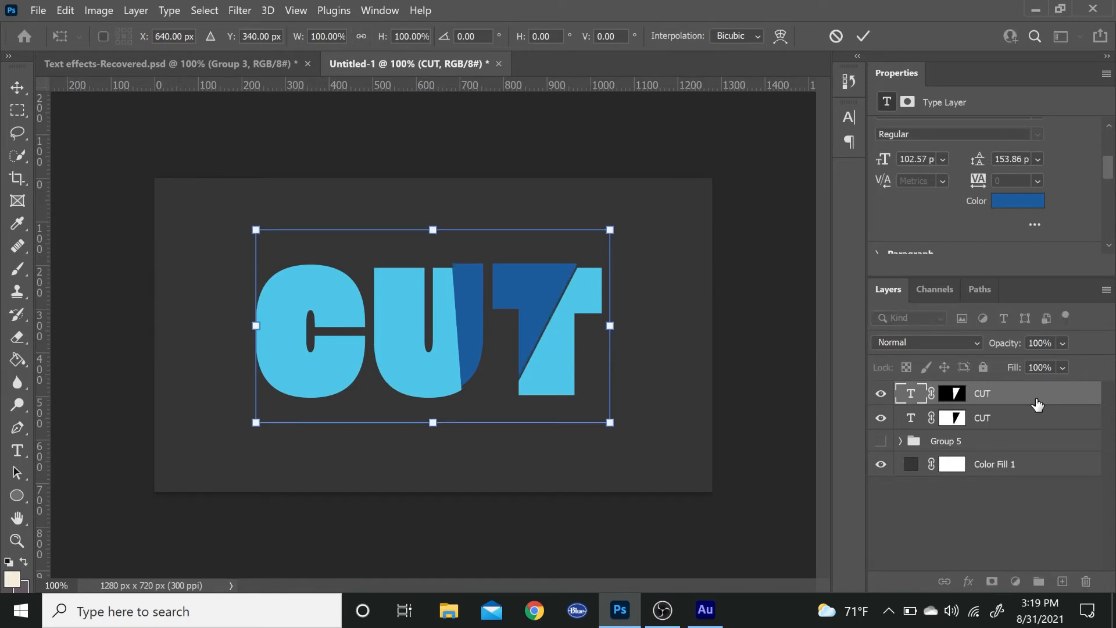
pyautogui.hotkey('shift', 'Up')
pyautogui.hotkey('shift', 'Up')
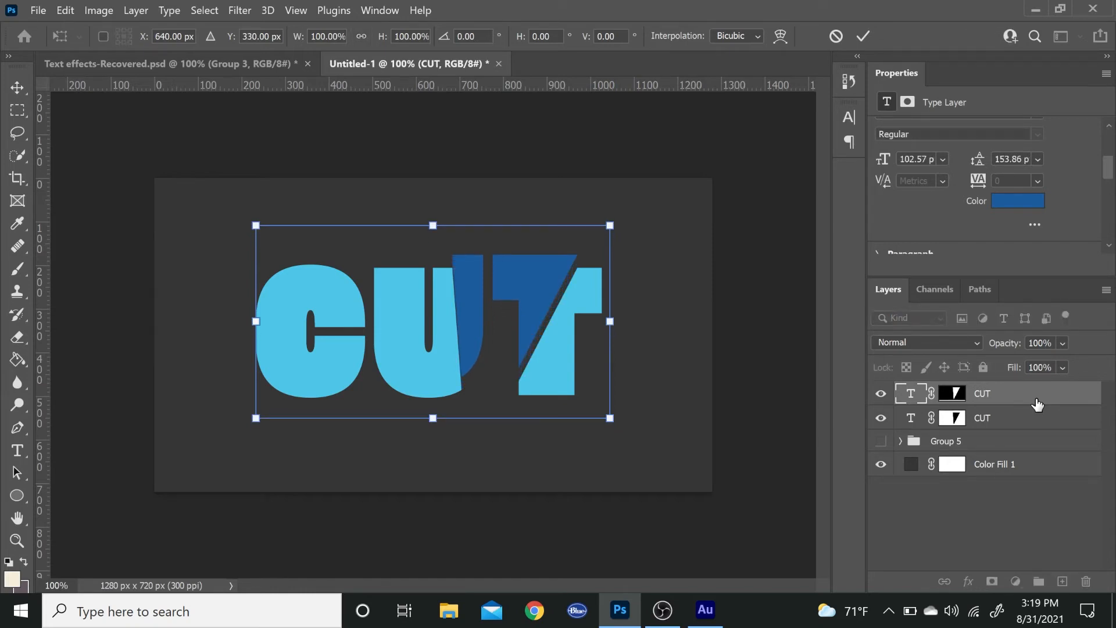
pyautogui.press('Right')
pyautogui.press('Right')
pyautogui.press('Right')
pyautogui.press('Right')
pyautogui.press('Right')
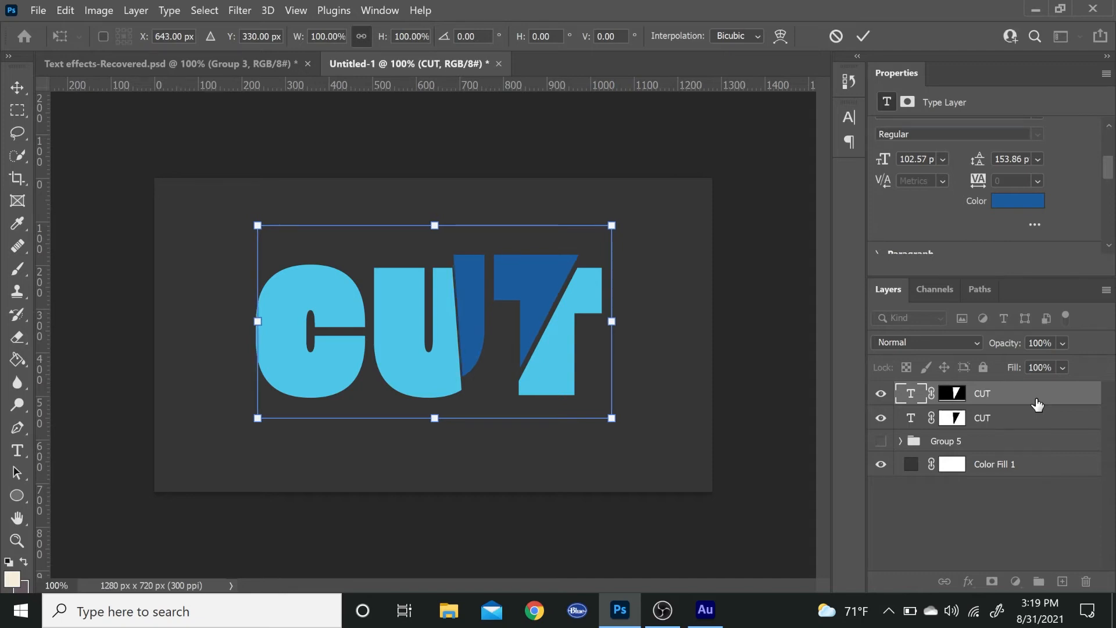
pyautogui.press('Up')
pyautogui.press('Right')
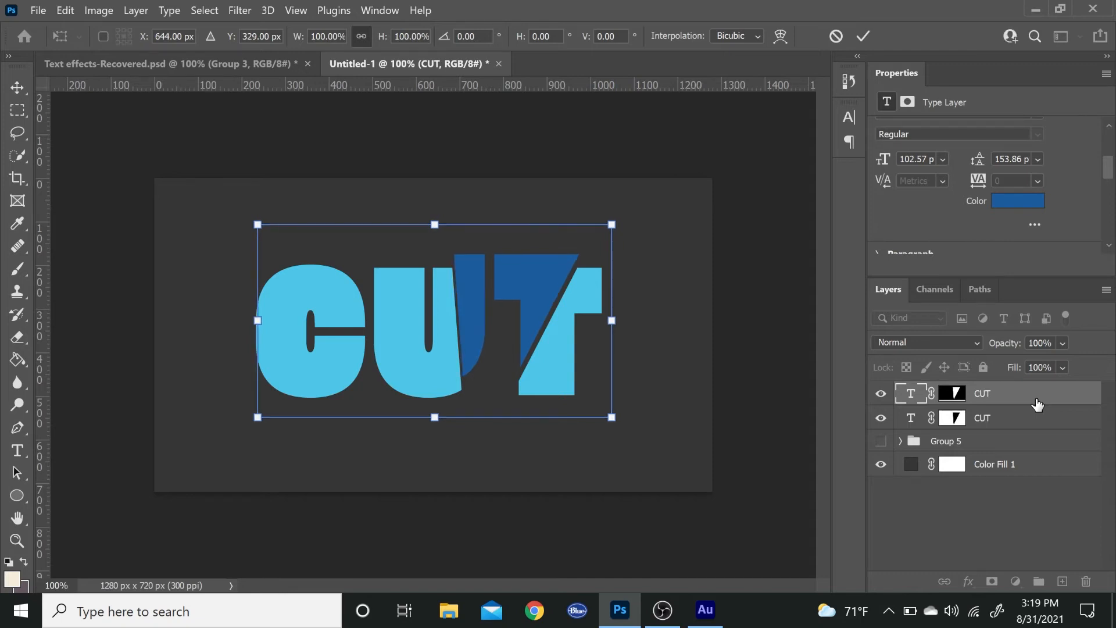
pyautogui.press('Up')
pyautogui.press('Right')
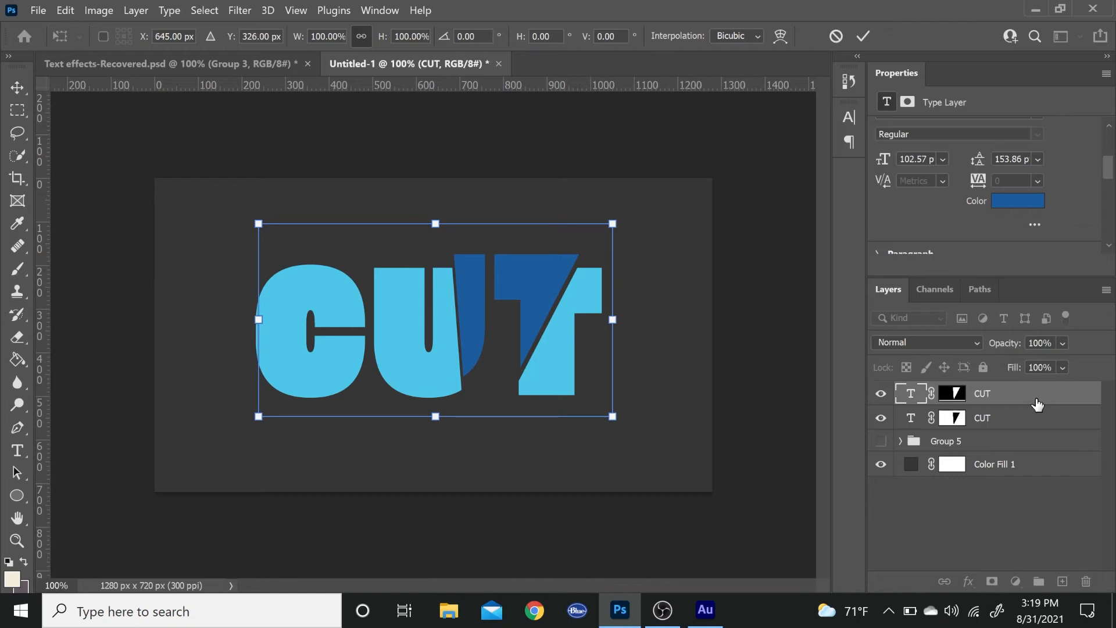
pyautogui.press('Up')
pyautogui.press('Return')
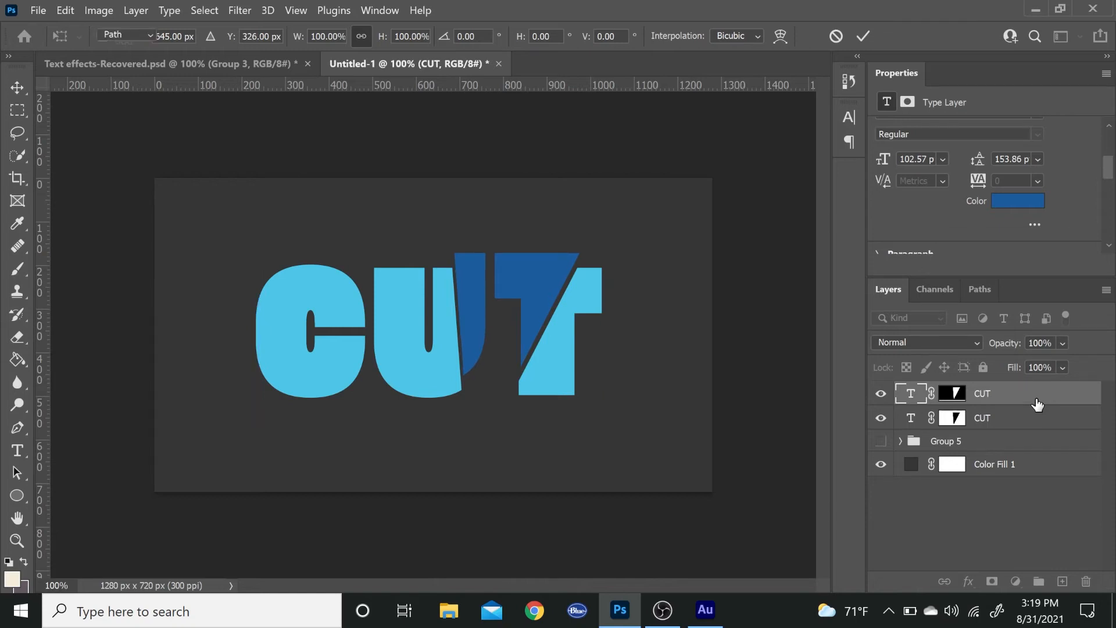
pyautogui.hotkey('ctrl', '+')
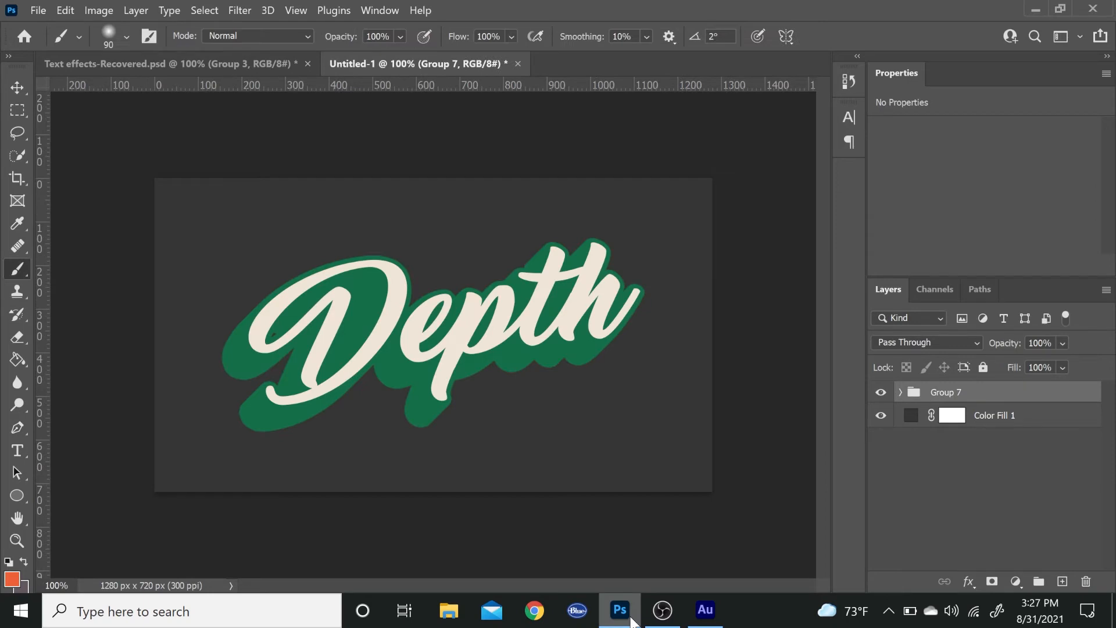
# - Add a new layer, hide Group 7 and enter the text Depth in Thirthy Regular at 30 pt on the canvas
pyautogui.click(1062, 581)
pyautogui.click(881, 416)
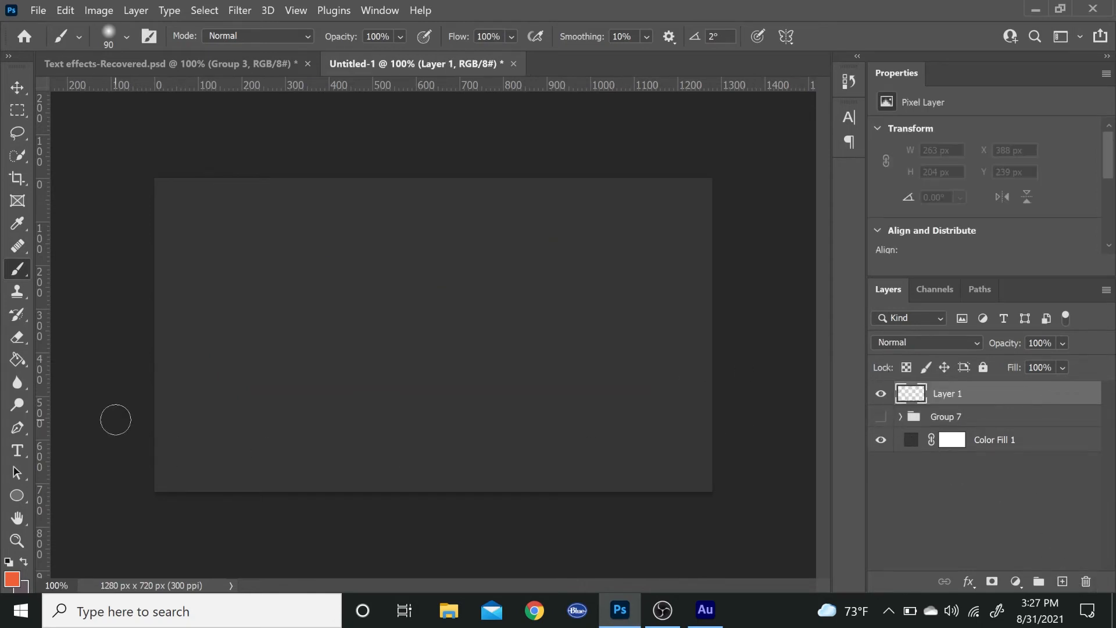
pyautogui.click(16, 450)
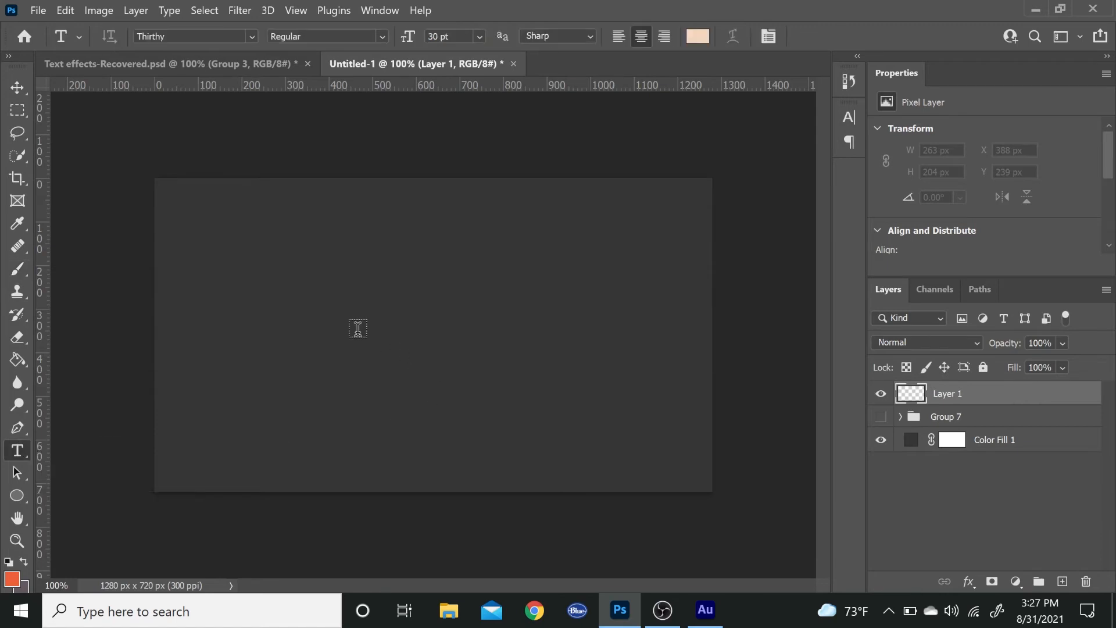
pyautogui.click(357, 328)
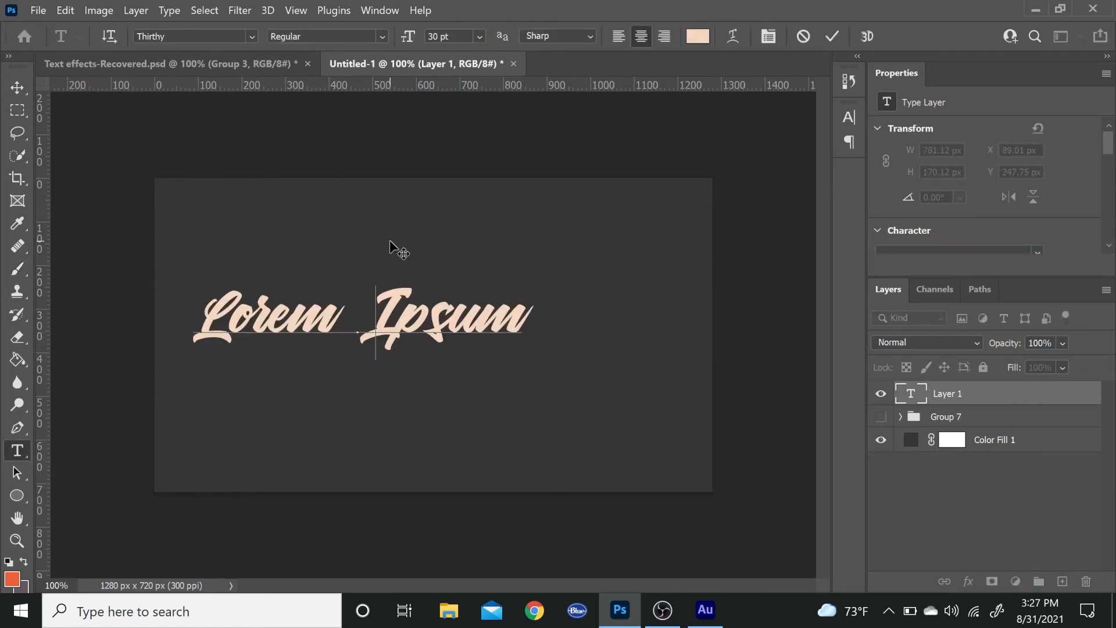
pyautogui.write('Dpth')
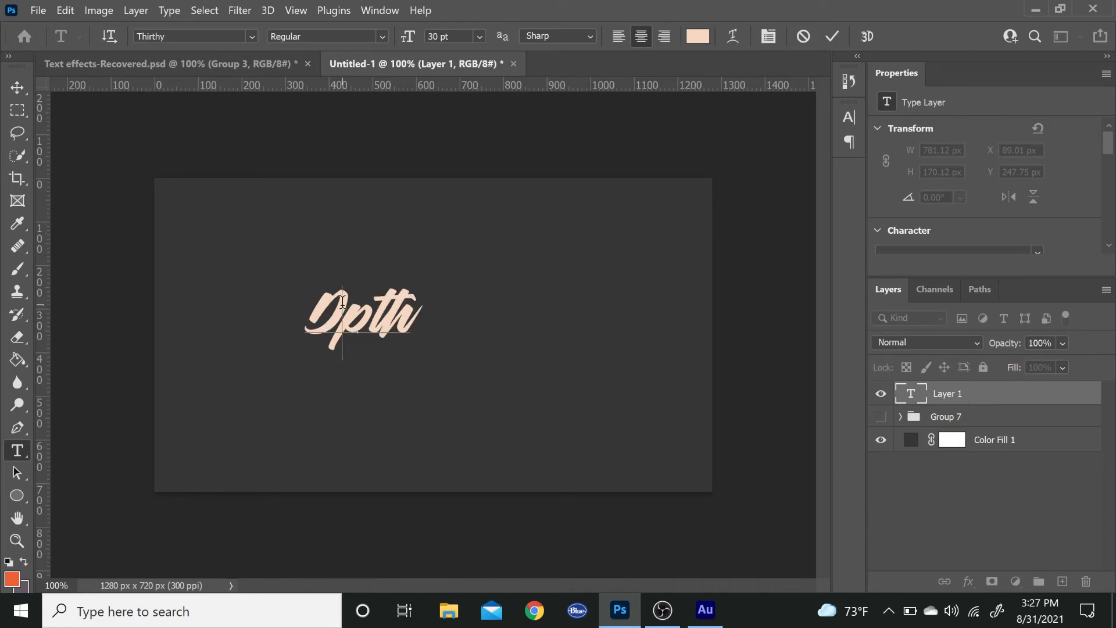
pyautogui.write('e')
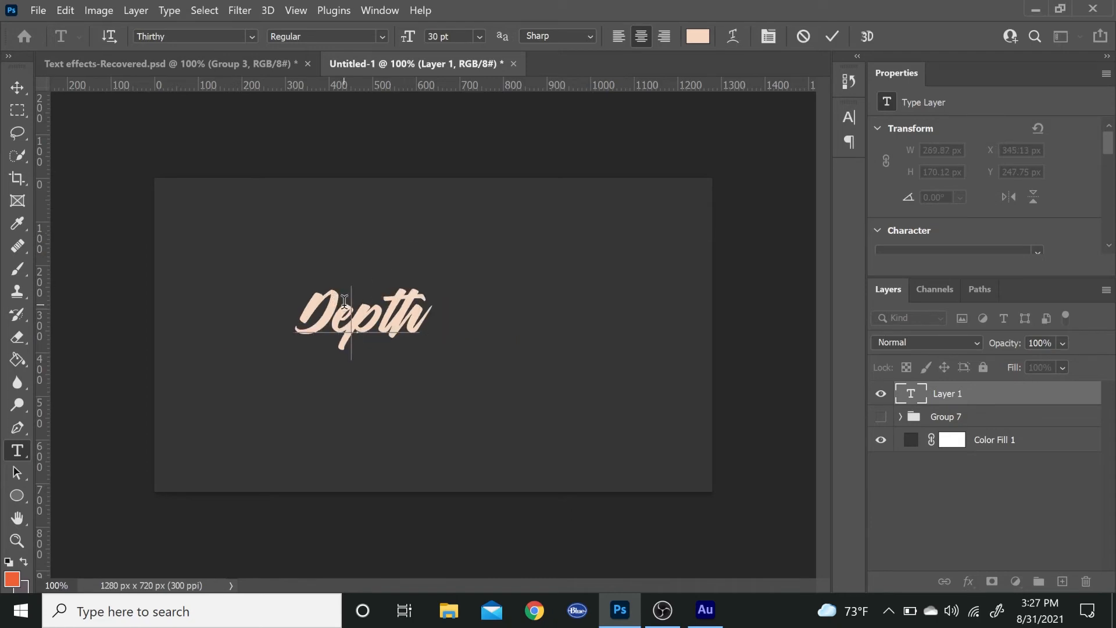
pyautogui.click(26, 472)
pyautogui.click(64, 470)
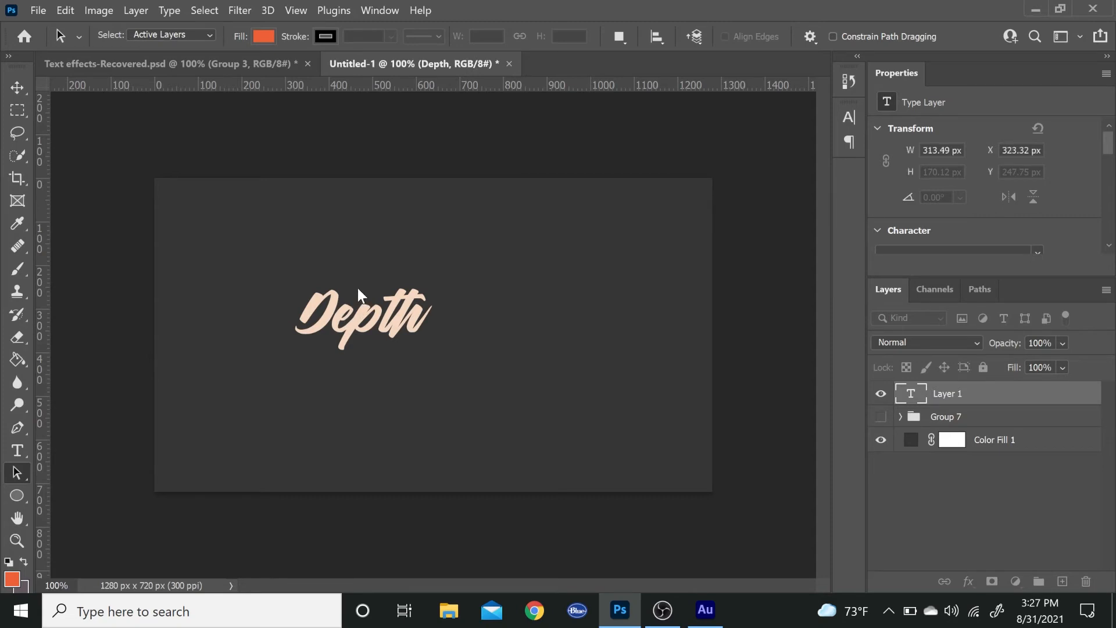
# - Enlarge the Depth text proportionally to about 246% and centre it horizontally on the canvas
pyautogui.hotkey('ctrl', 't')
pyautogui.moveTo(368, 219); pyautogui.dragTo(371, 181)
pyautogui.moveTo(430, 266); pyautogui.dragTo(499, 347)
pyautogui.press('Return')
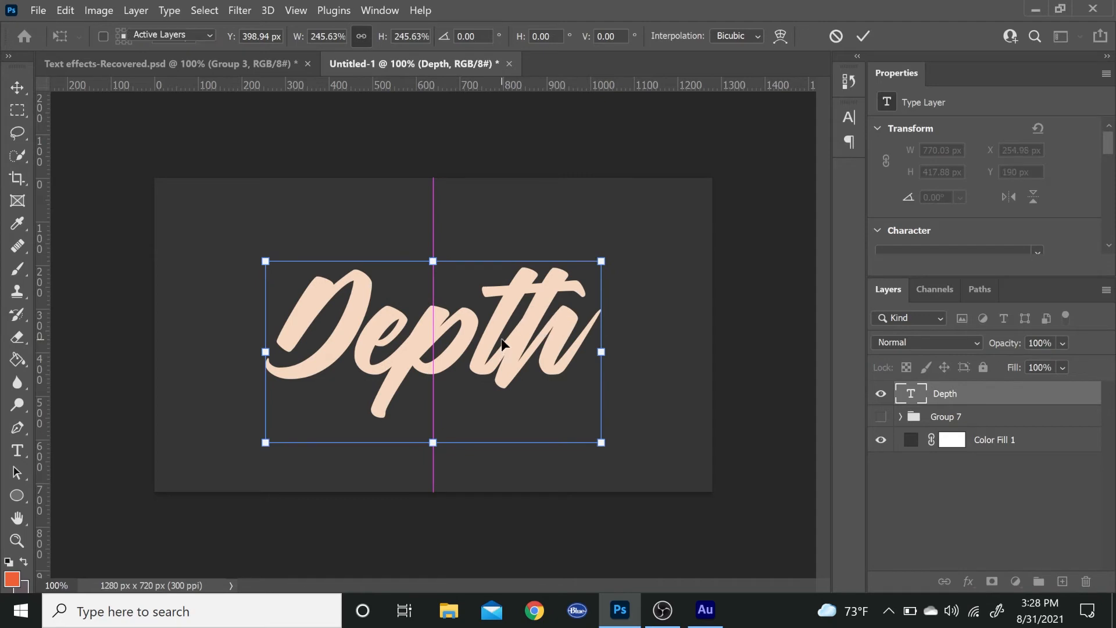
# - Warp the Depth text with the horizontal Rise style at a 10% bend
pyautogui.press('t')
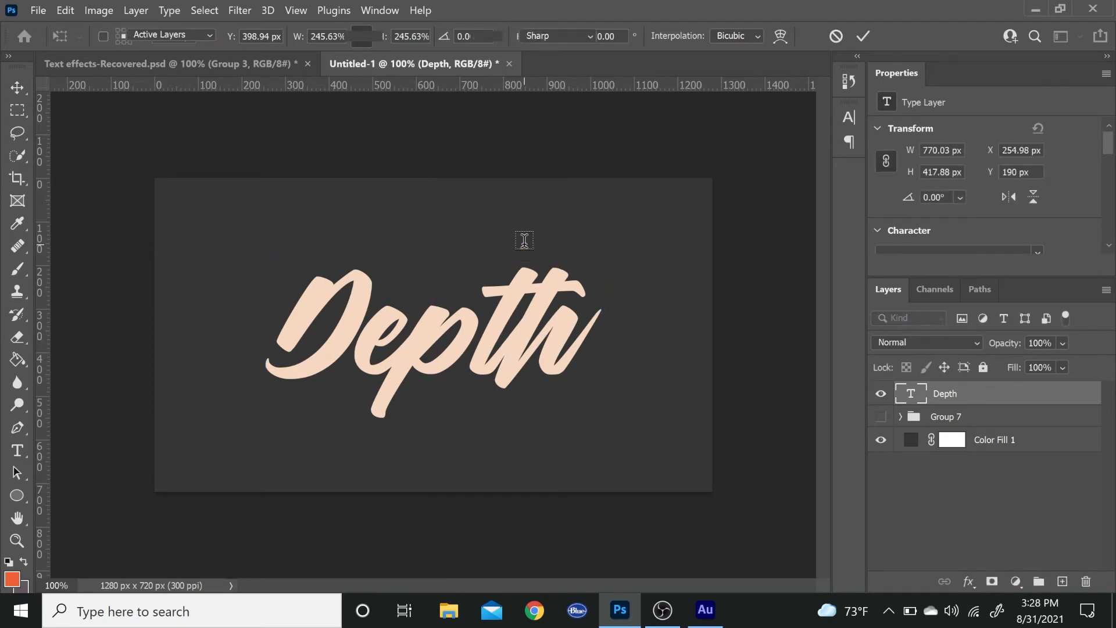
pyautogui.click(770, 38)
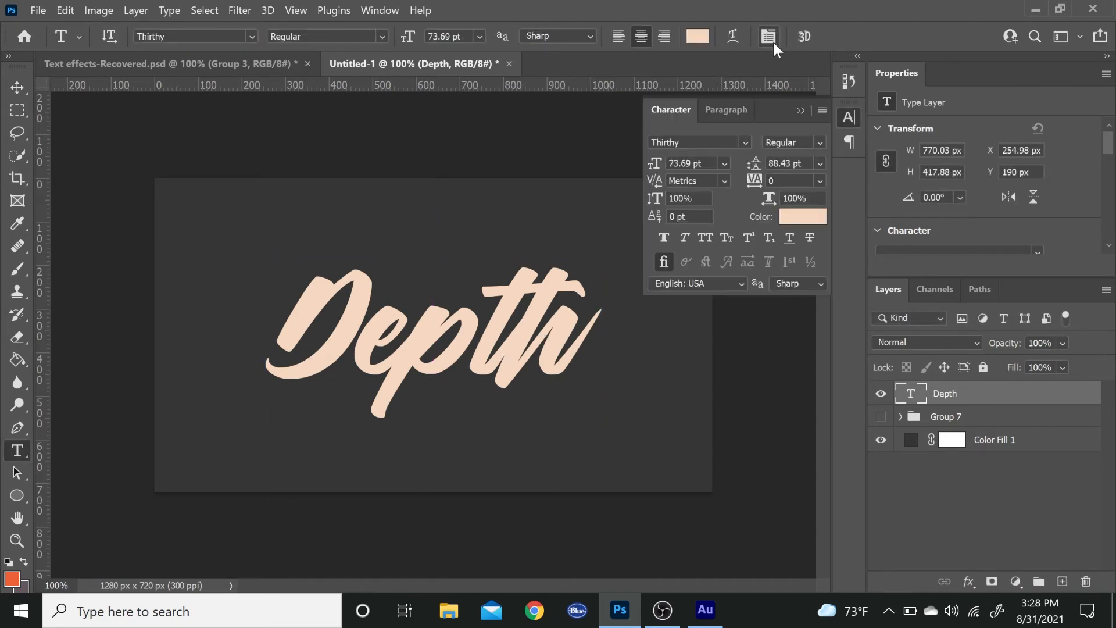
pyautogui.click(733, 35)
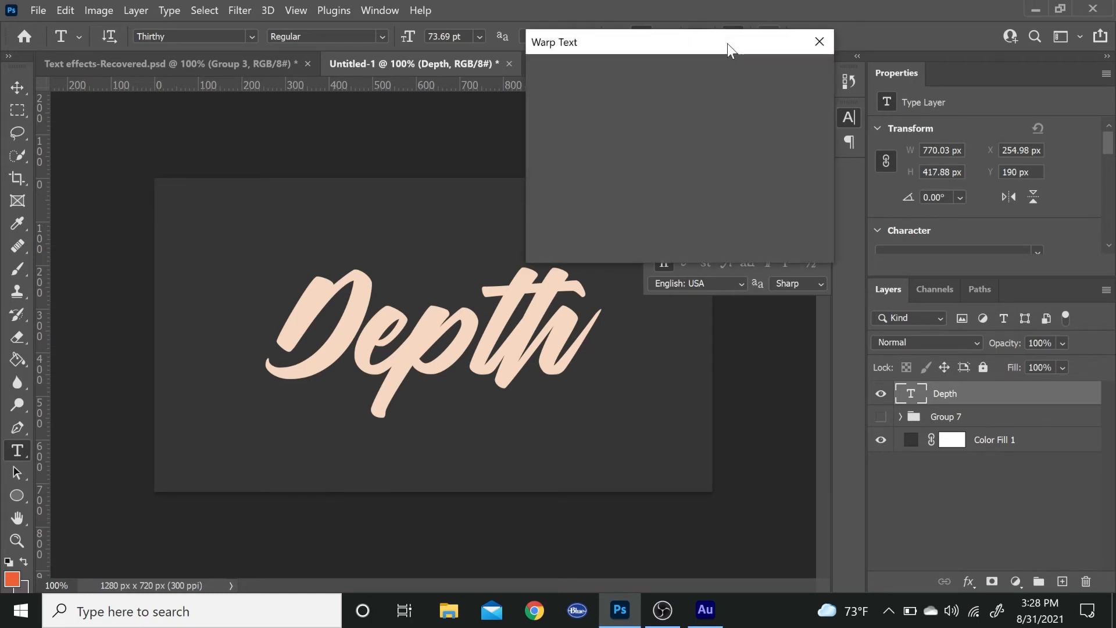
pyautogui.click(658, 70)
pyautogui.click(673, 311)
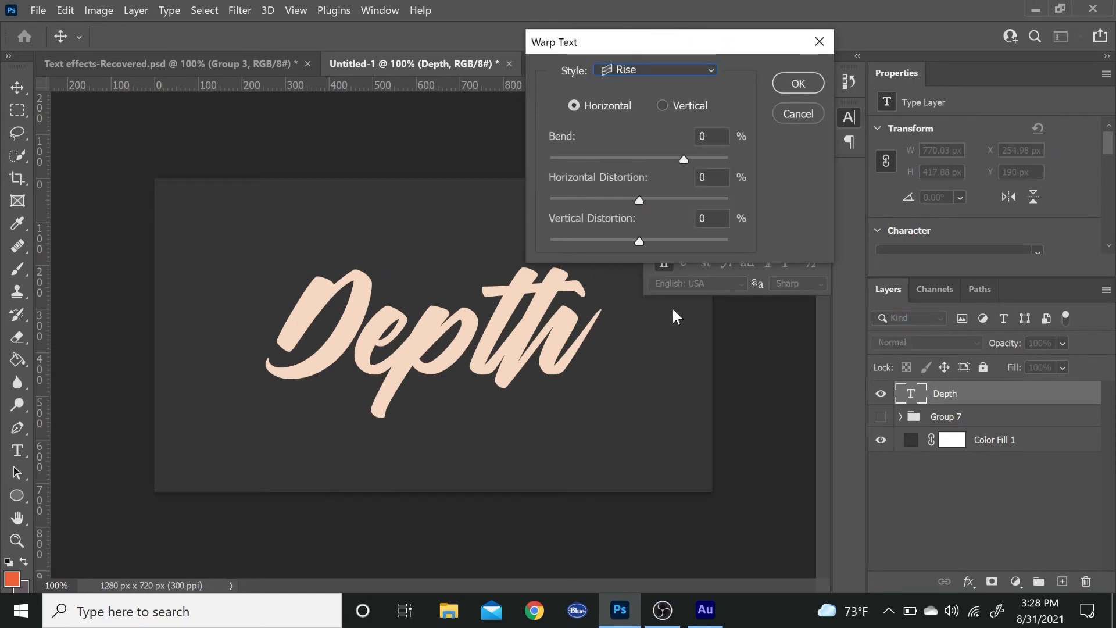
pyautogui.write('10')
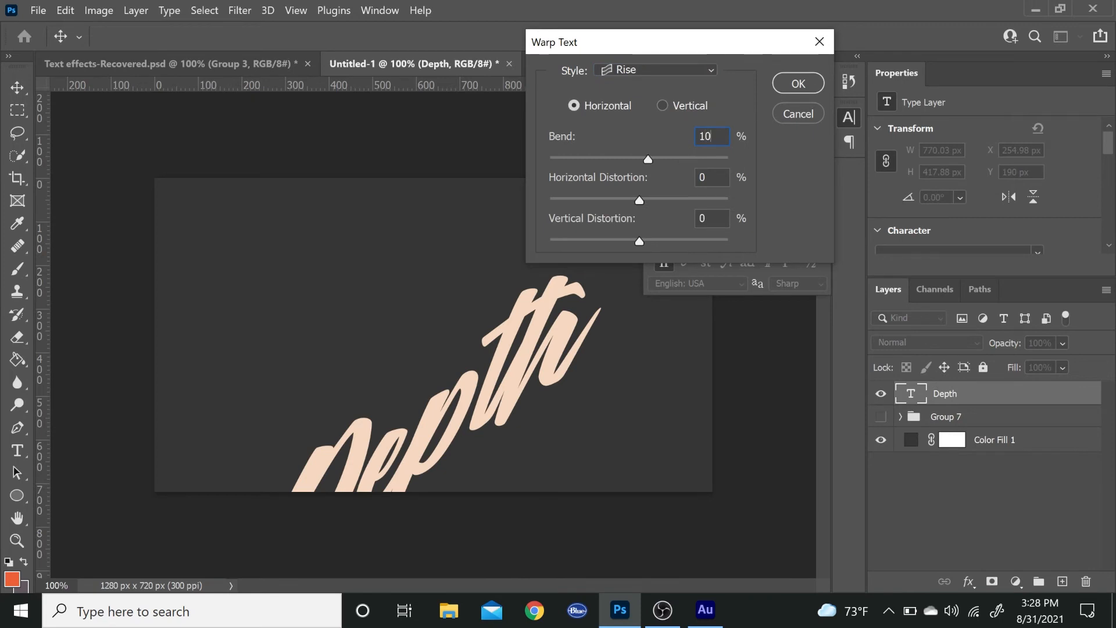
pyautogui.press('Return')
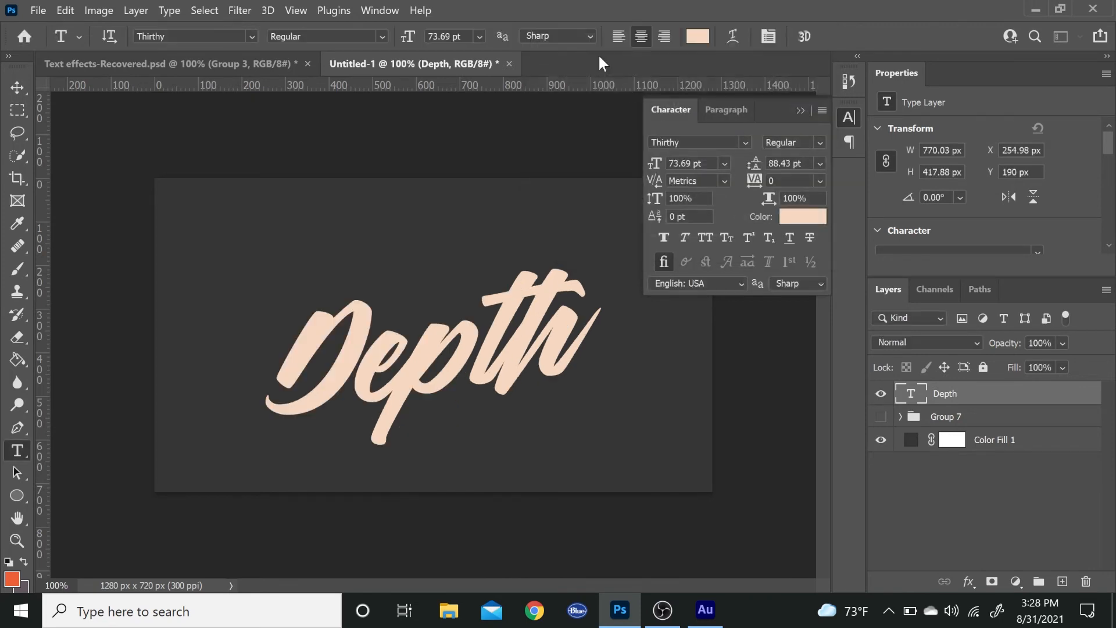
# - Centre the warped Depth text on the canvas at X 640 px and Y 360 px with Free Transform
pyautogui.hotkey('ctrl', 't')
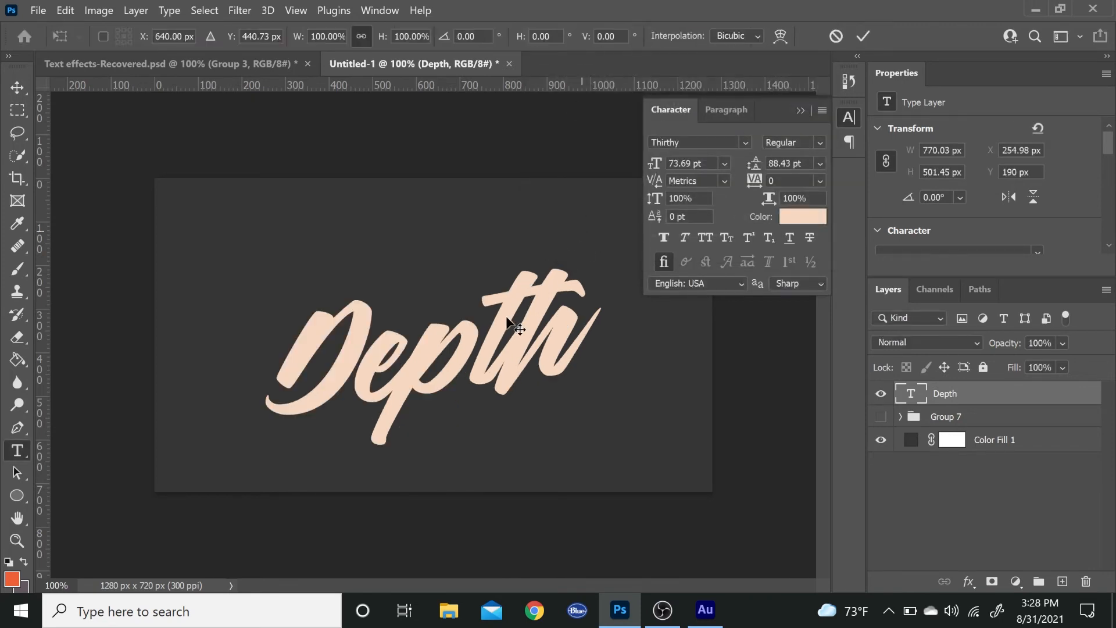
pyautogui.moveTo(492, 357); pyautogui.dragTo(494, 323)
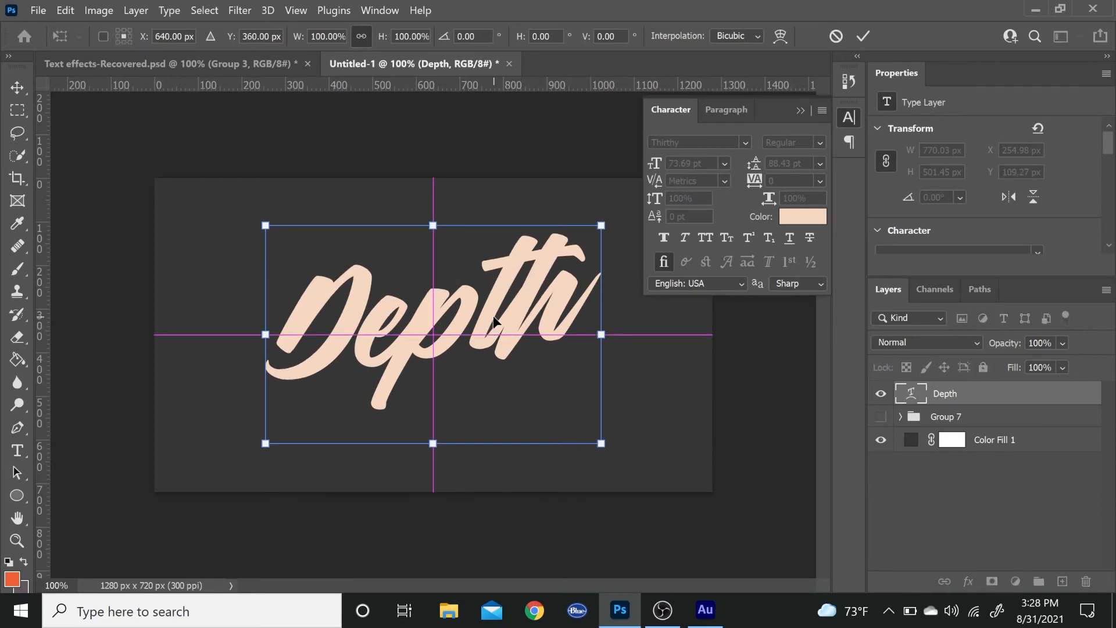
pyautogui.press('Return')
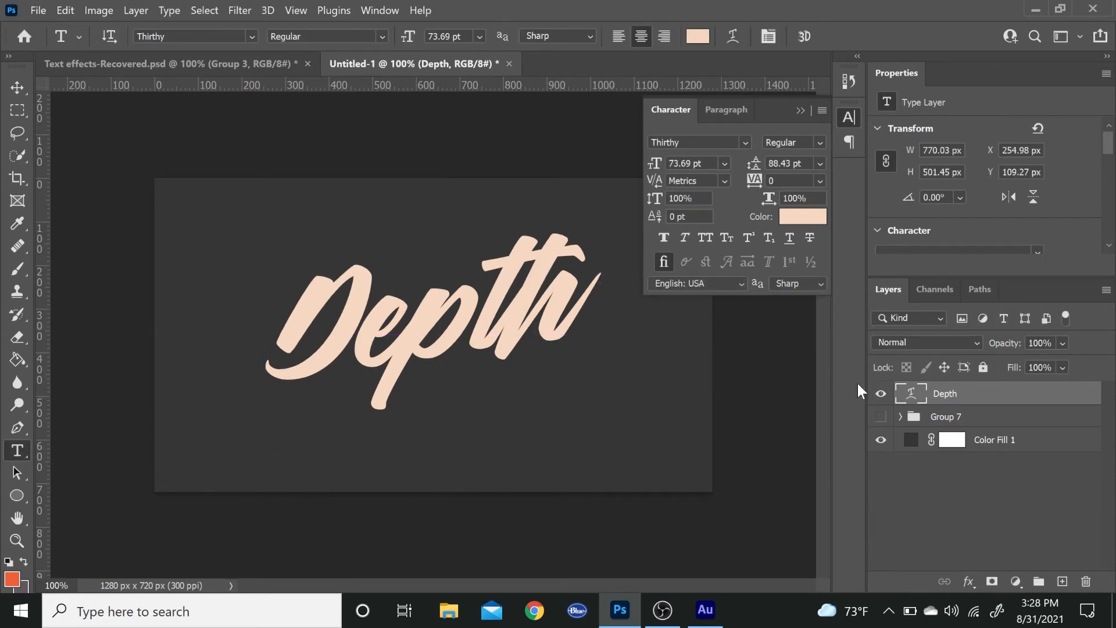
# - Duplicate the Depth text layer and give the lower original a Color Overlay in orange ef6038 at 100% opacity
pyautogui.hotkey('ctrl', 'j')
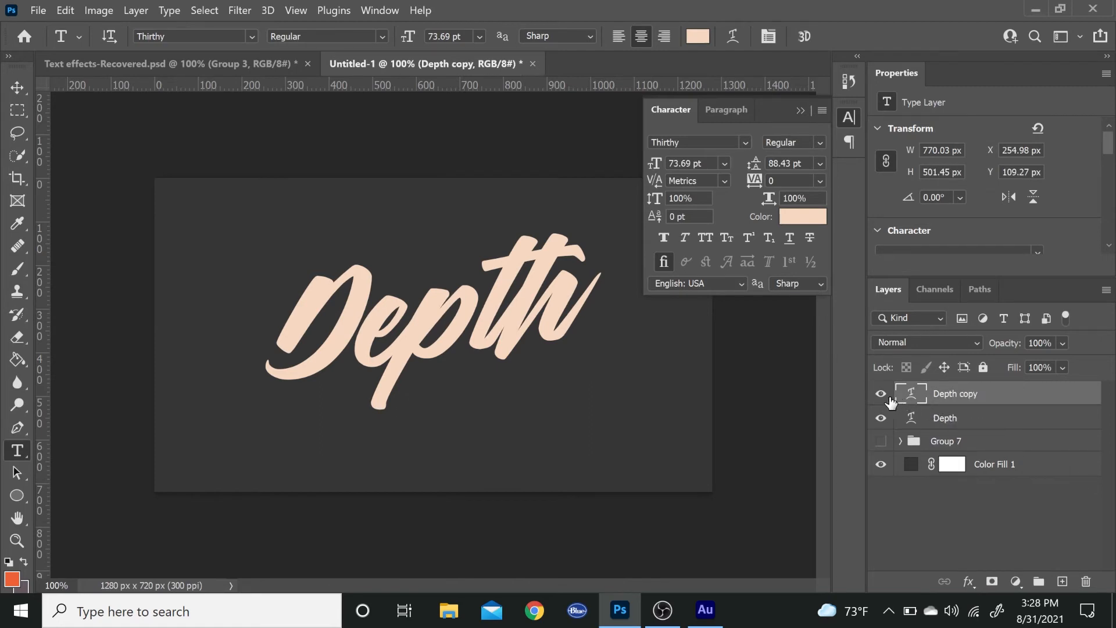
pyautogui.click(962, 423)
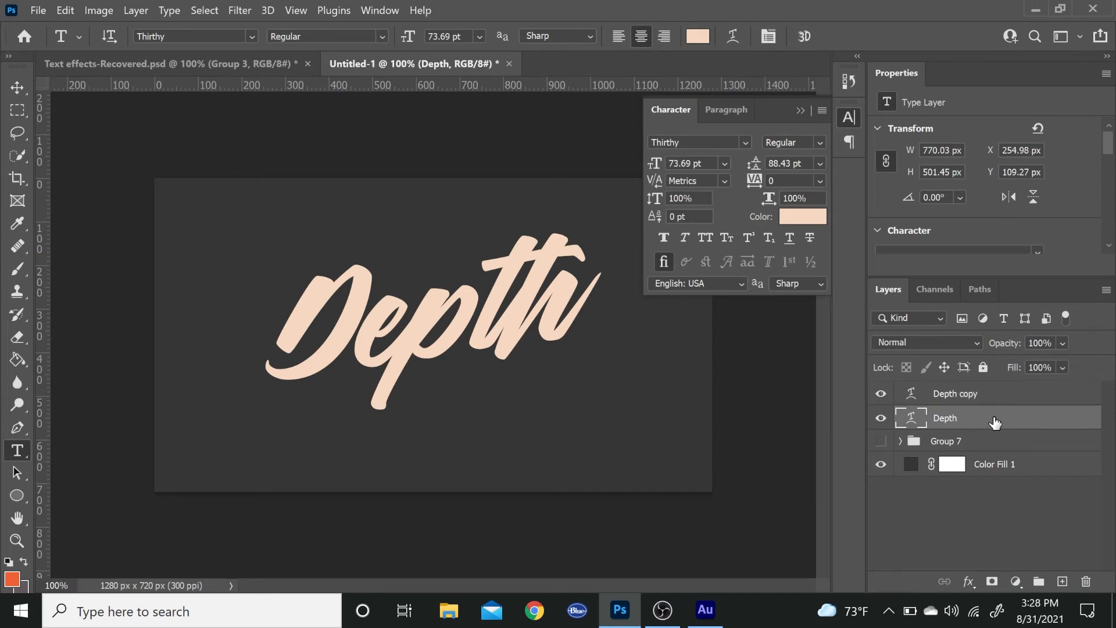
pyautogui.doubleClick(983, 465)
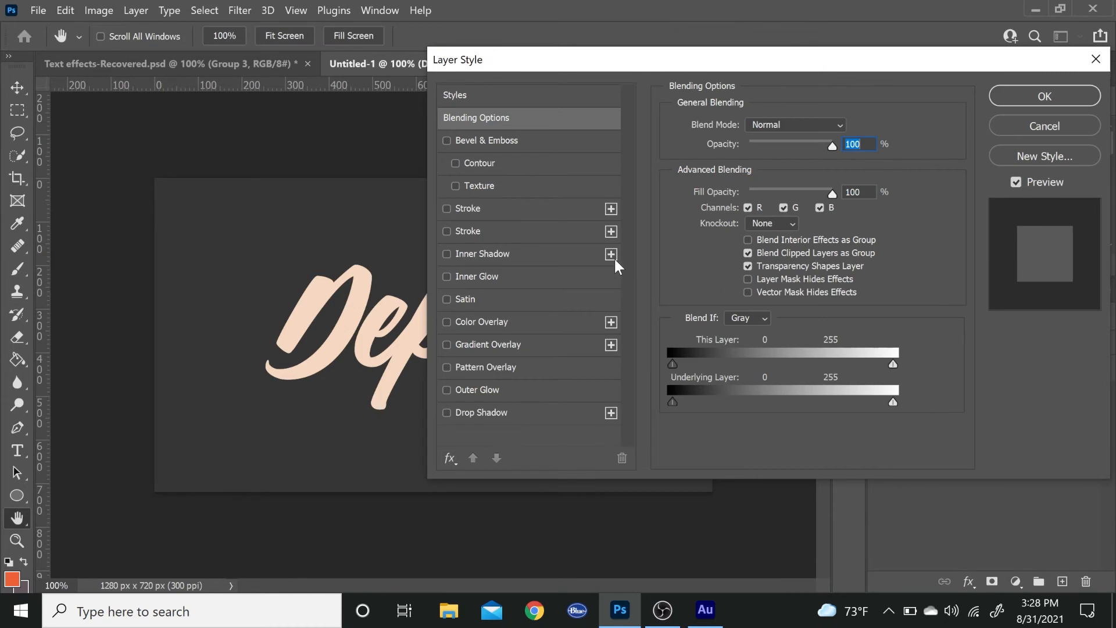
pyautogui.click(532, 319)
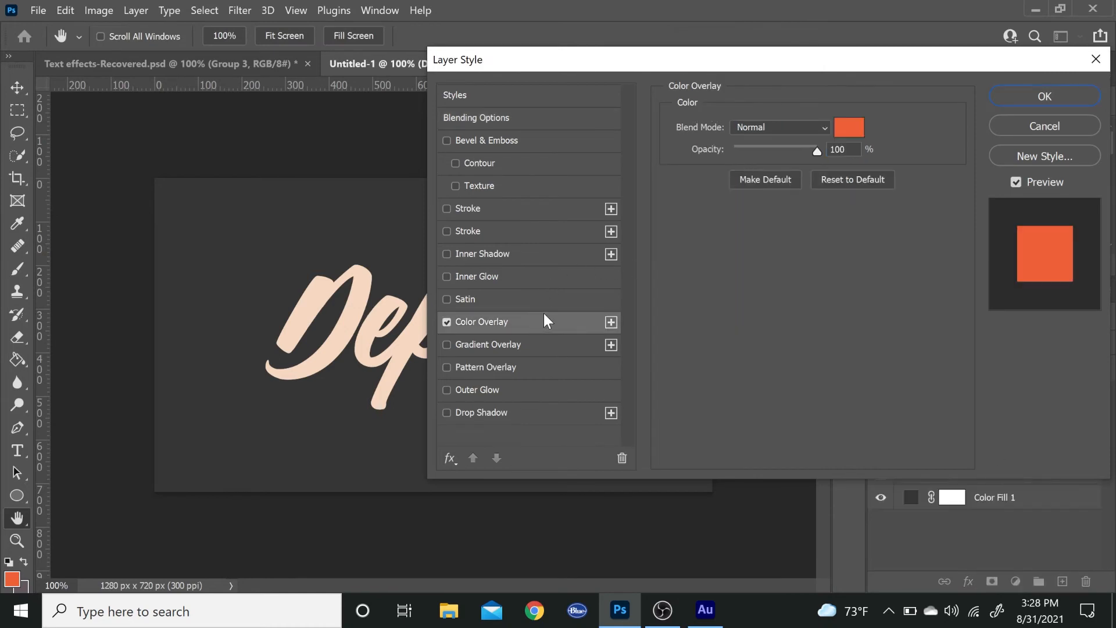
pyautogui.click(848, 129)
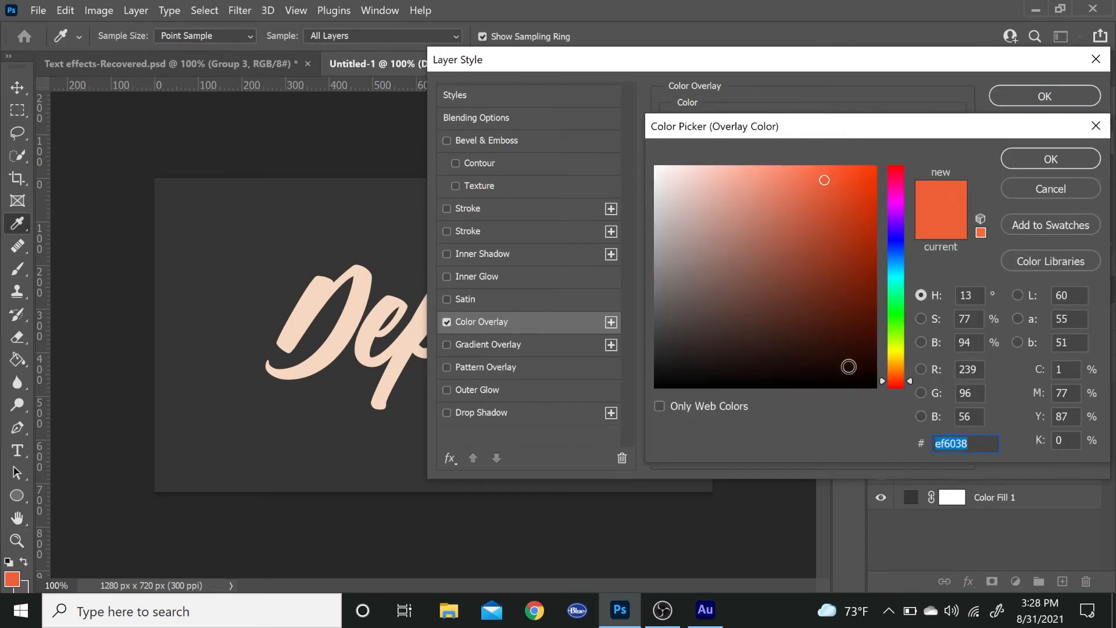
pyautogui.click(1005, 158)
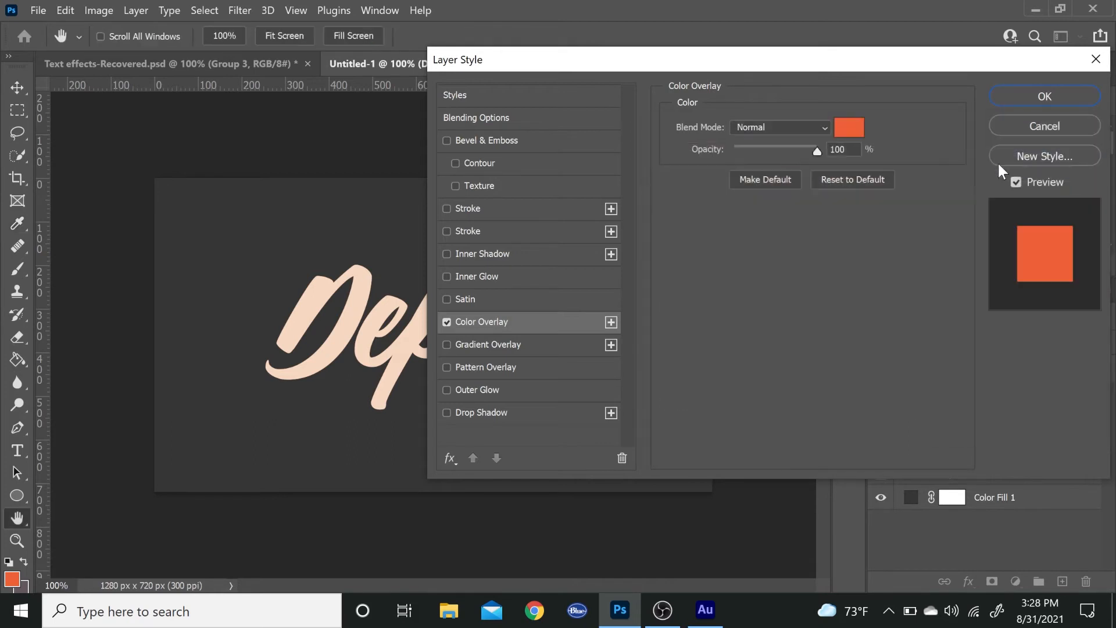
# - Add a 15 px outside Stroke in orange ef6038 to the lower Depth layer and apply the layer style
pyautogui.click(474, 208)
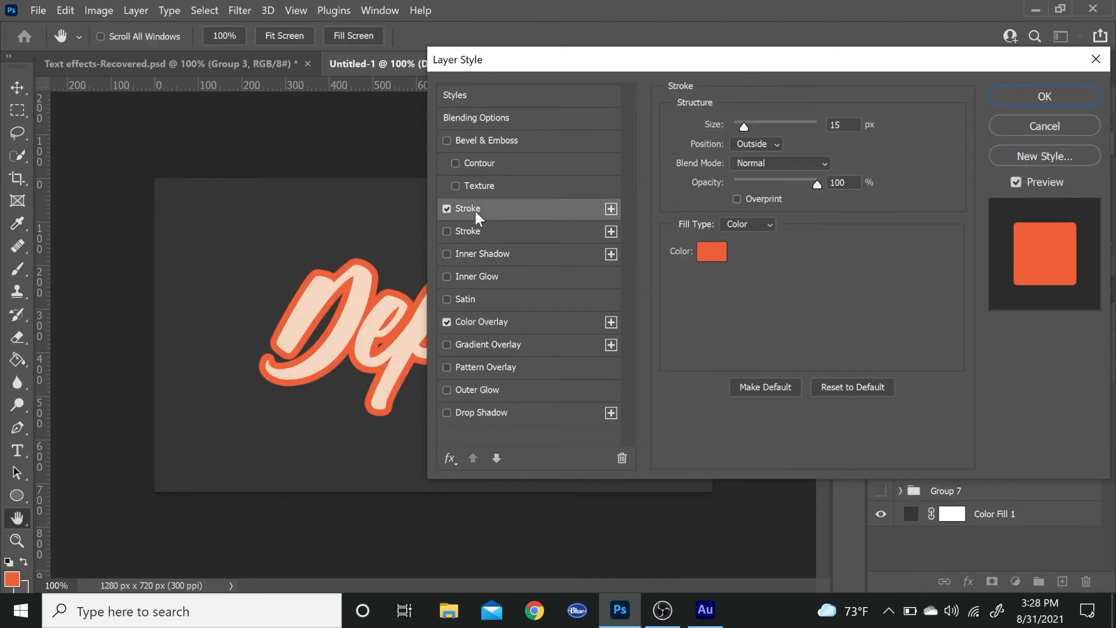
pyautogui.moveTo(621, 69); pyautogui.dragTo(696, 87)
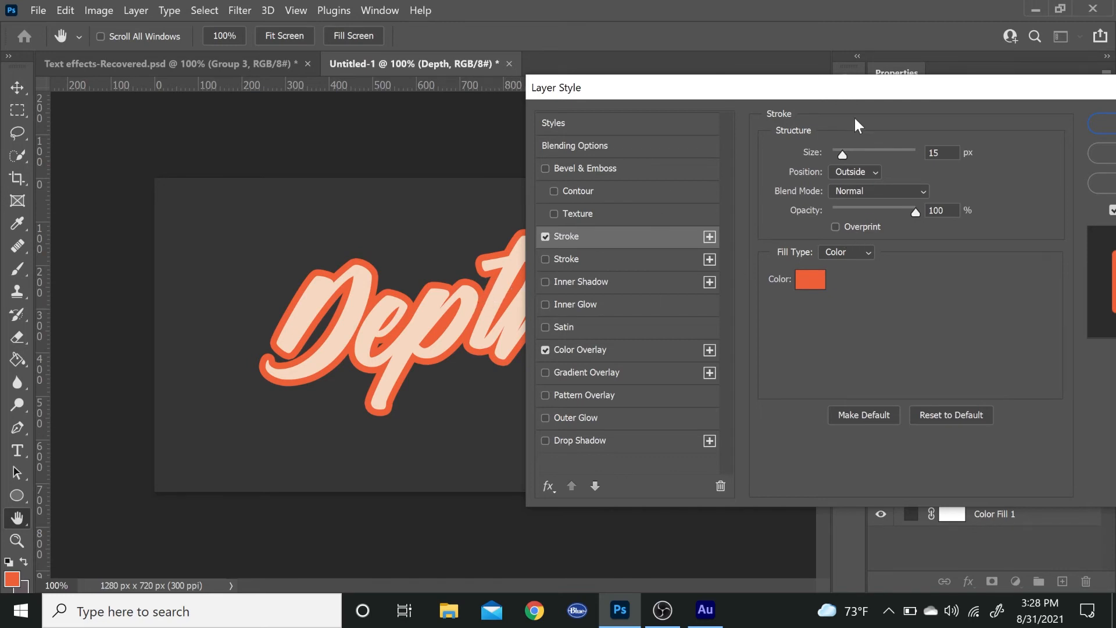
pyautogui.moveTo(766, 99); pyautogui.dragTo(667, 115)
pyautogui.click(721, 292)
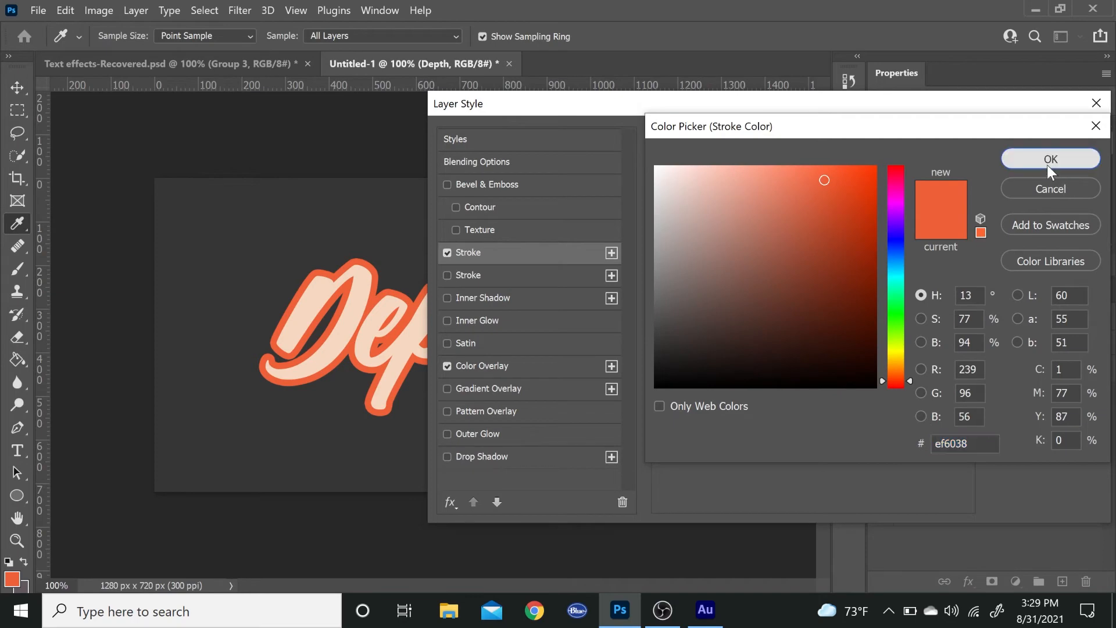
pyautogui.click(1047, 165)
pyautogui.click(1035, 143)
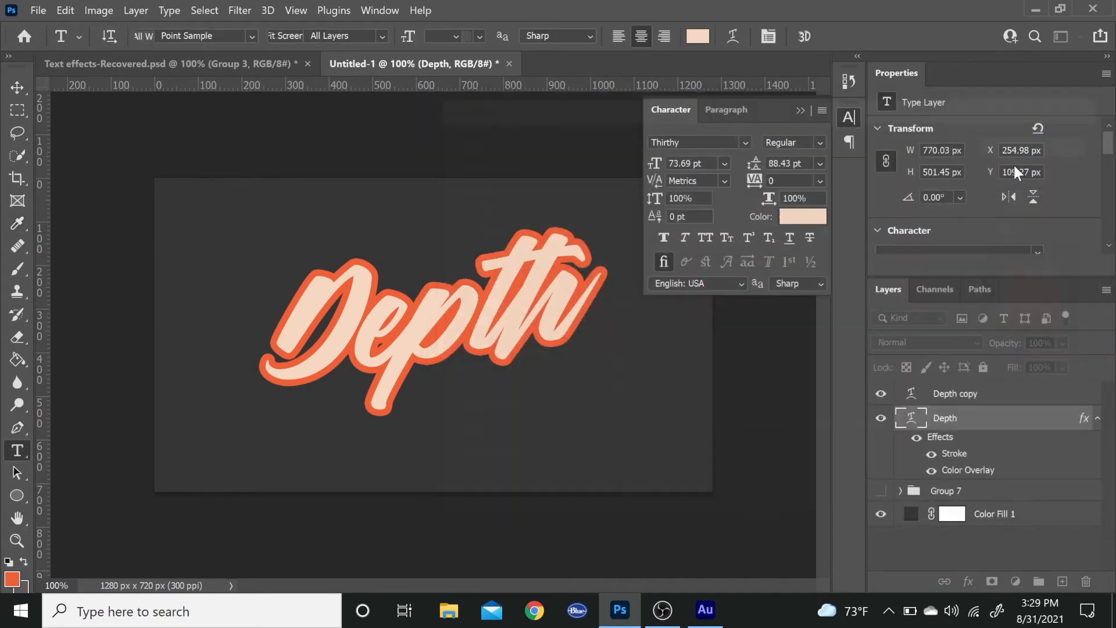
# - Rasterize the type and then the layer style of the lower Depth layer
pyautogui.rightClick(1006, 428)
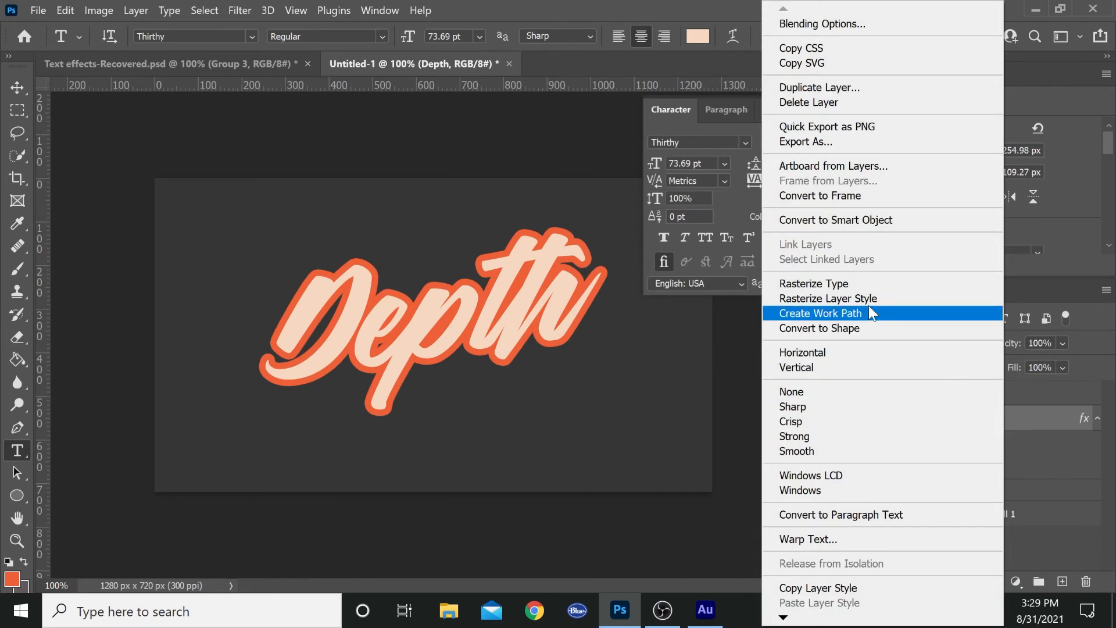
pyautogui.click(838, 284)
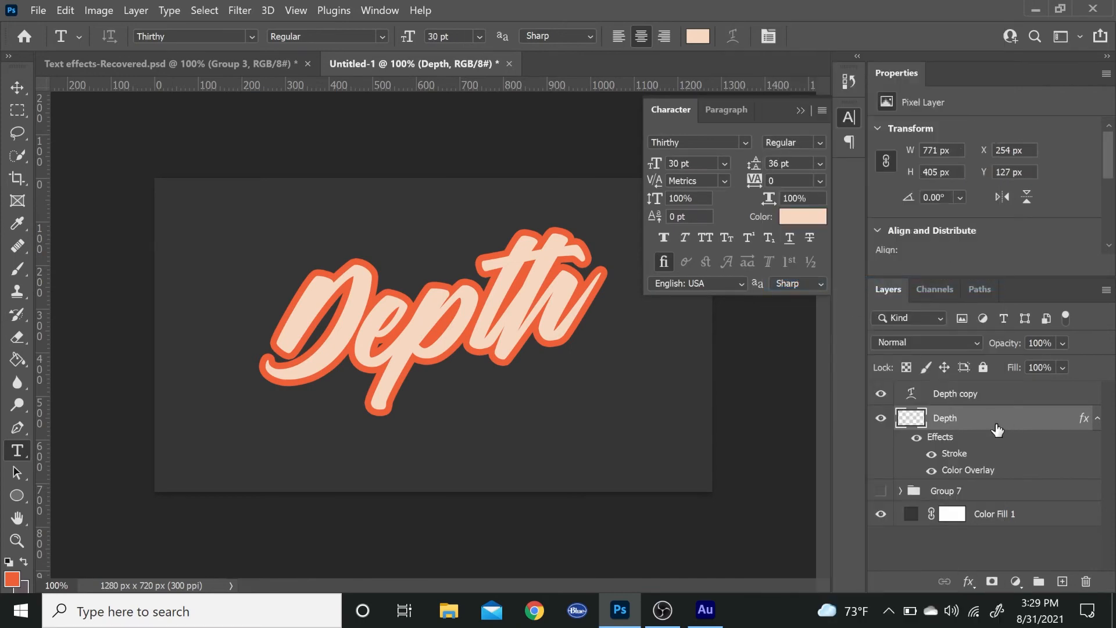
pyautogui.rightClick(996, 424)
pyautogui.click(894, 279)
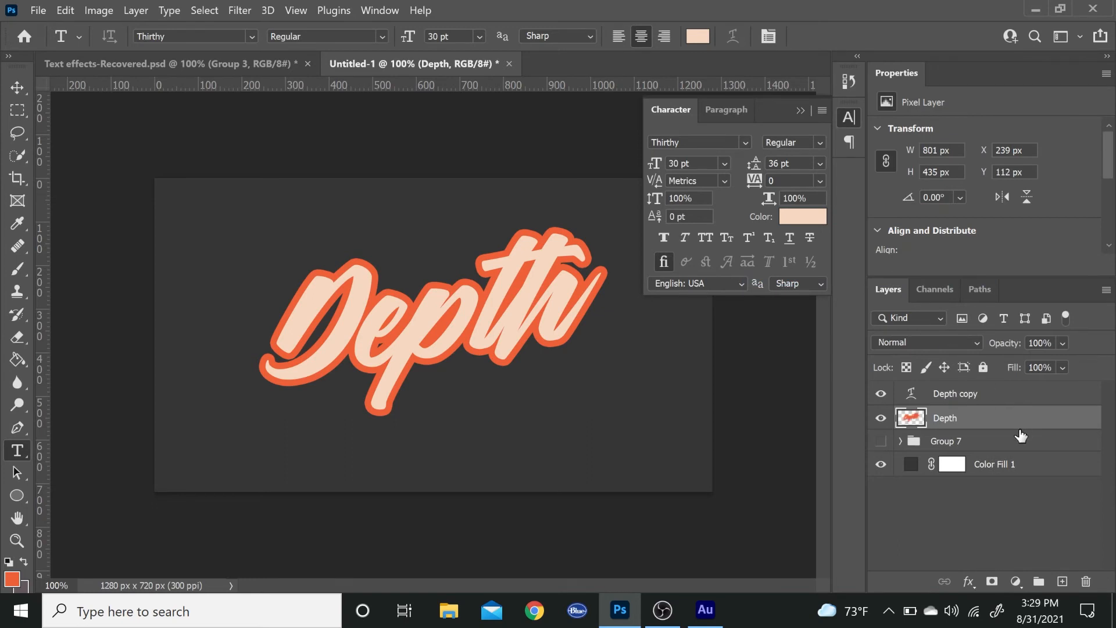
# - Duplicate the rasterized Depth layer and move the copy 1 px left and 1 px down with Free Transform
pyautogui.hotkey('ctrl', 'j')
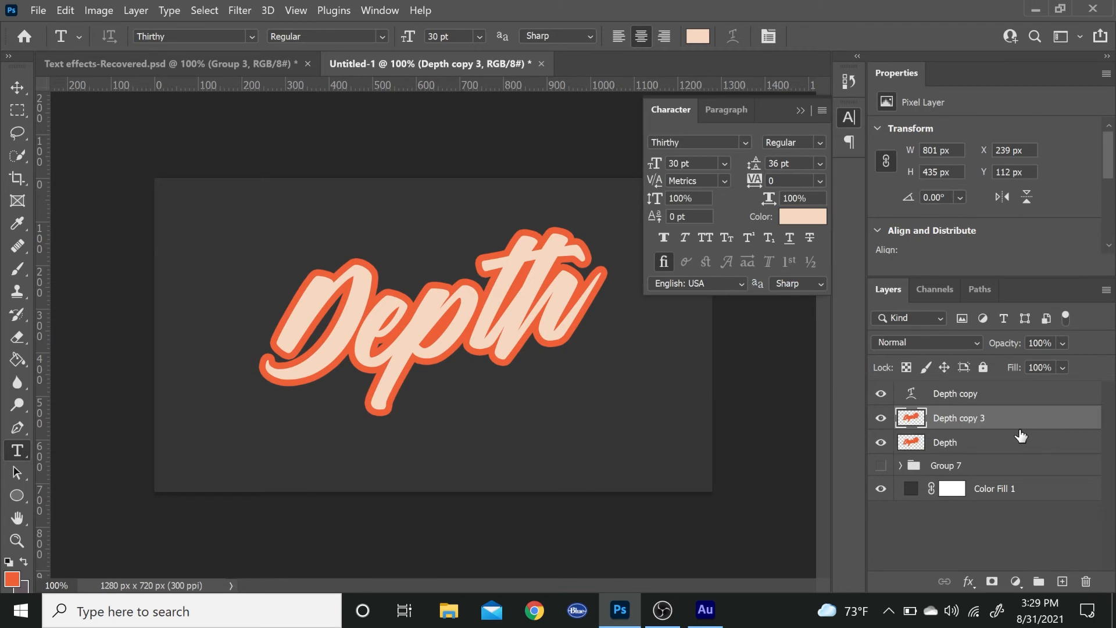
pyautogui.hotkey('ctrl', 't')
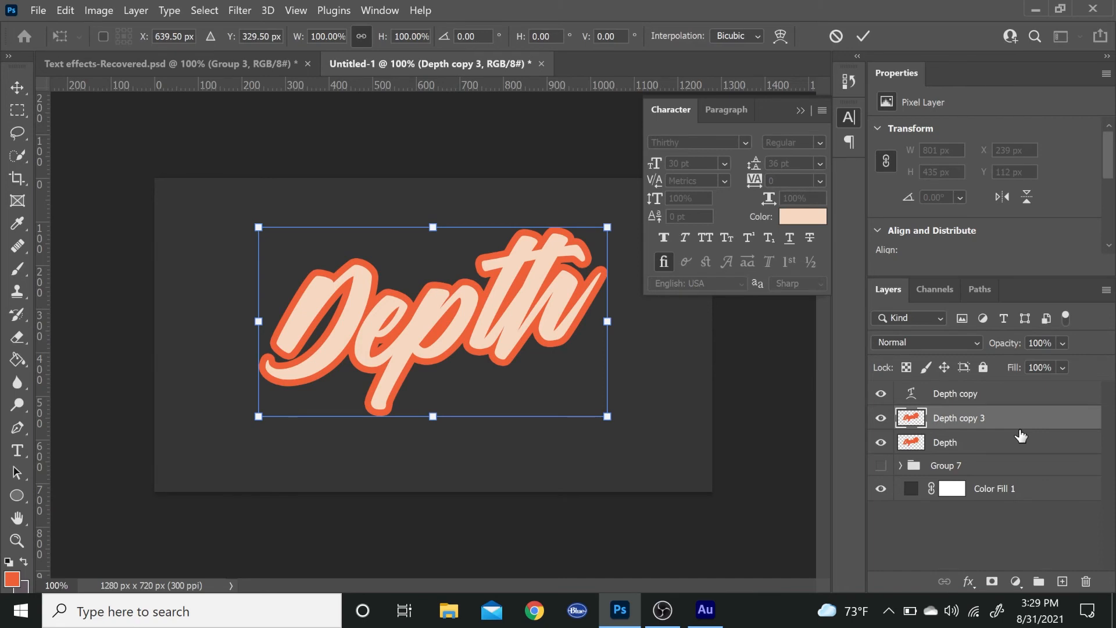
pyautogui.press('Down')
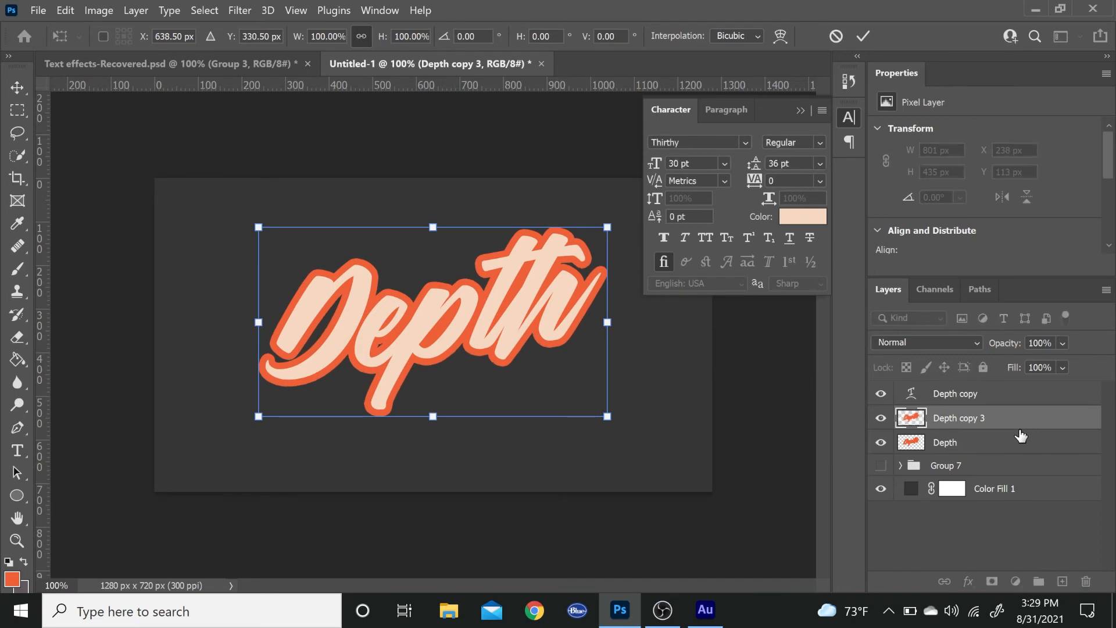
pyautogui.press('Return')
# - Repeat the 1 px diagonal duplicate-and-transform 18 more times to extrude the orange Depth shape down and to the left
pyautogui.press('t')
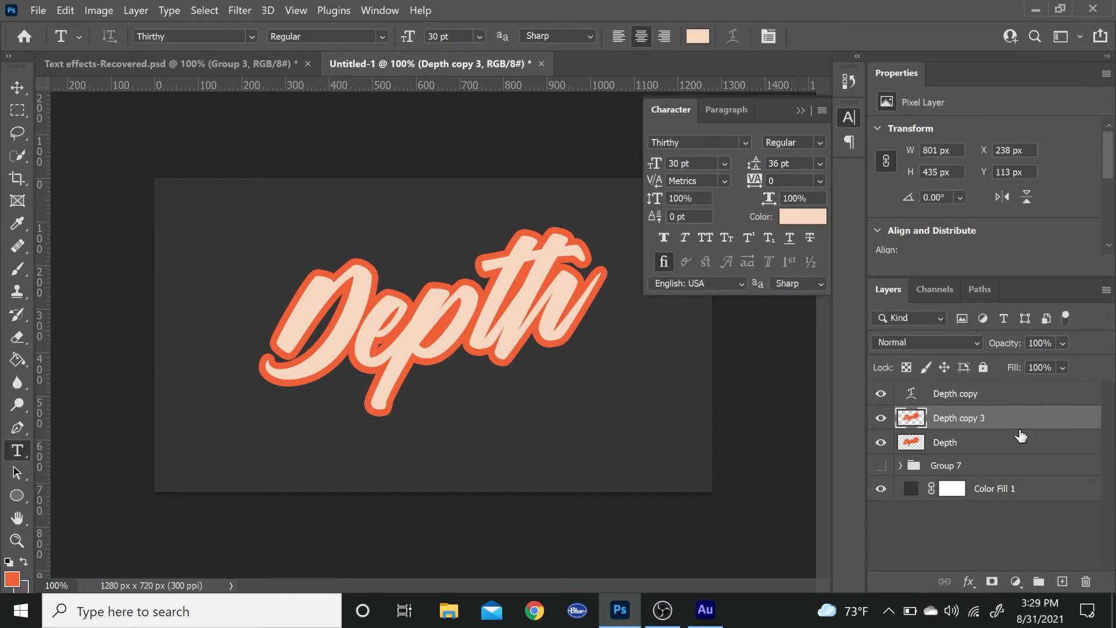
pyautogui.moveTo(1021, 431); pyautogui.dragTo(1019, 425)
pyautogui.hotkey('ctrl', 'alt', 'shift', 't')
pyautogui.hotkey('ctrl', 'alt', 'shift', 't')
pyautogui.hotkey('ctrl', 'alt', 'shift', 't')
pyautogui.hotkey('ctrl', 'alt', 'shift', 't')
pyautogui.hotkey('ctrl', 'alt', 'shift', 't')
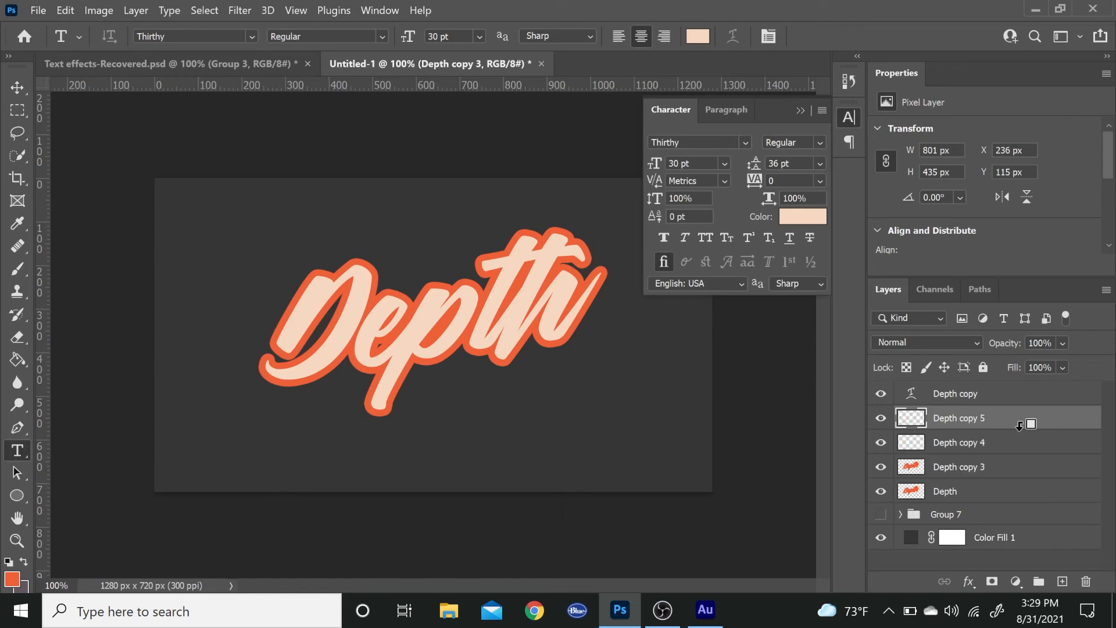
pyautogui.hotkey('ctrl', 'alt', 'shift', 't')
pyautogui.hotkey('ctrl', 'alt', 'shift', 't')
pyautogui.hotkey('ctrl', 'alt', 'shift', 't')
pyautogui.hotkey('ctrl', 'alt', 'shift', 't')
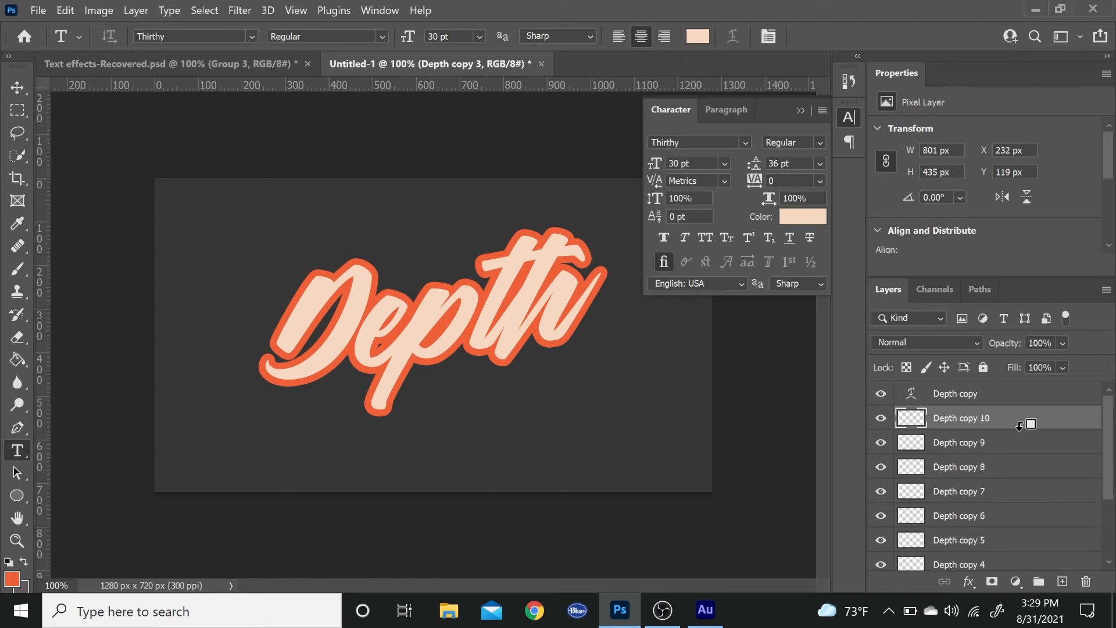
pyautogui.hotkey('ctrl', 'alt', 'shift', 't')
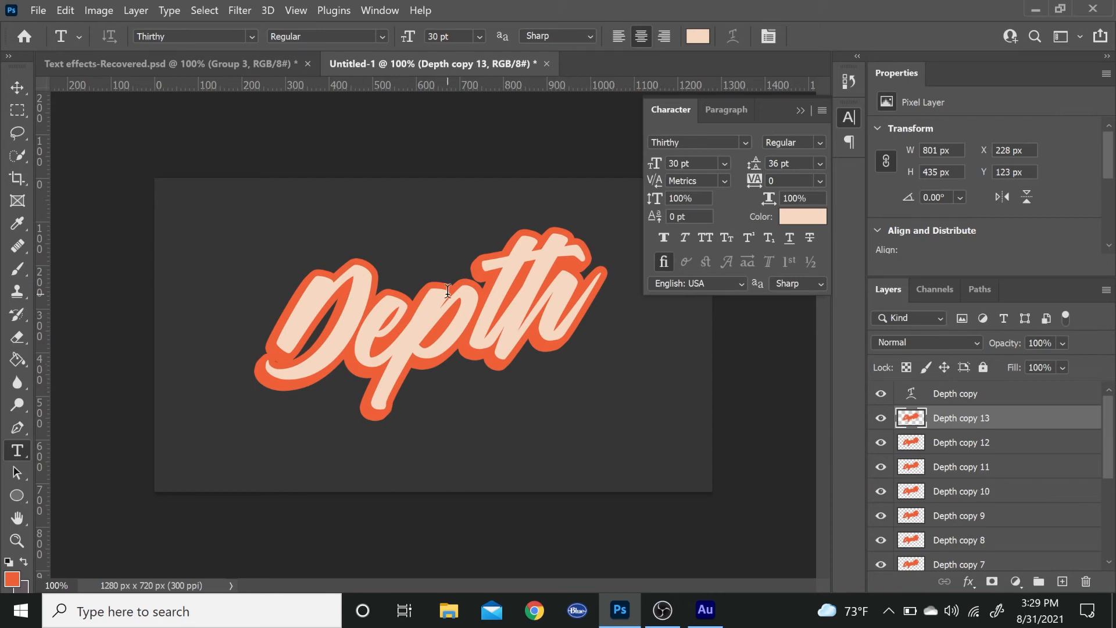
pyautogui.hotkey('ctrl', 'alt', 'shift', 't')
pyautogui.hotkey('ctrl', 'alt', 'shift', 't')
pyautogui.hotkey('ctrl', 'alt', 'shift', 't')
pyautogui.hotkey('ctrl', 'alt', 'shift', 't')
pyautogui.hotkey('ctrl', 'alt', 'shift', 't')
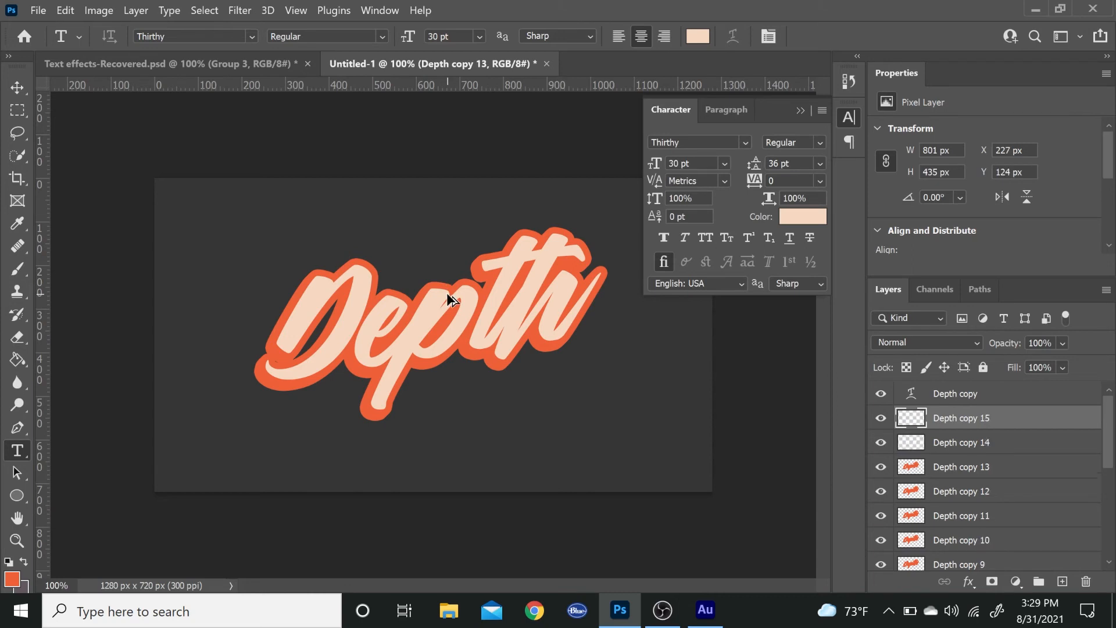
pyautogui.hotkey('ctrl', 'alt', 'shift', 't')
pyautogui.hotkey('ctrl', 'alt', 'shift', 't')
pyautogui.hotkey('ctrl', 'alt', 'shift', 't')
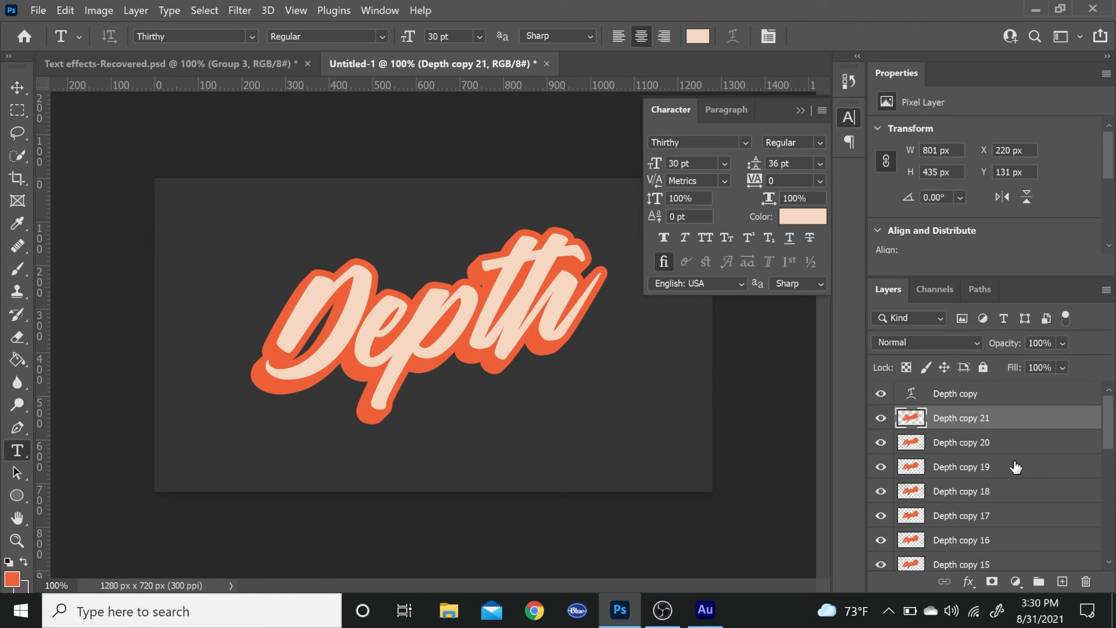
# - Merge all the orange rasterized layers, from Depth copy 21 down to Depth, into one layer
pyautogui.scroll(-5, 1000, 465)
pyautogui.scroll(-1, 1003, 480)
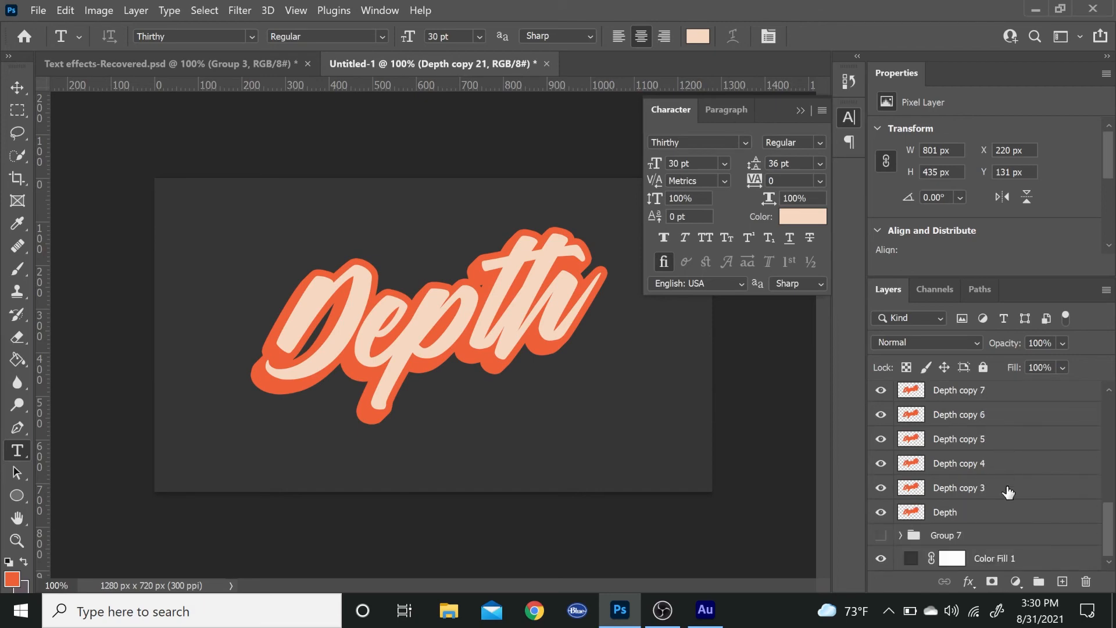
pyautogui.keyDown('shift'); pyautogui.click(993, 518); pyautogui.keyUp('shift')
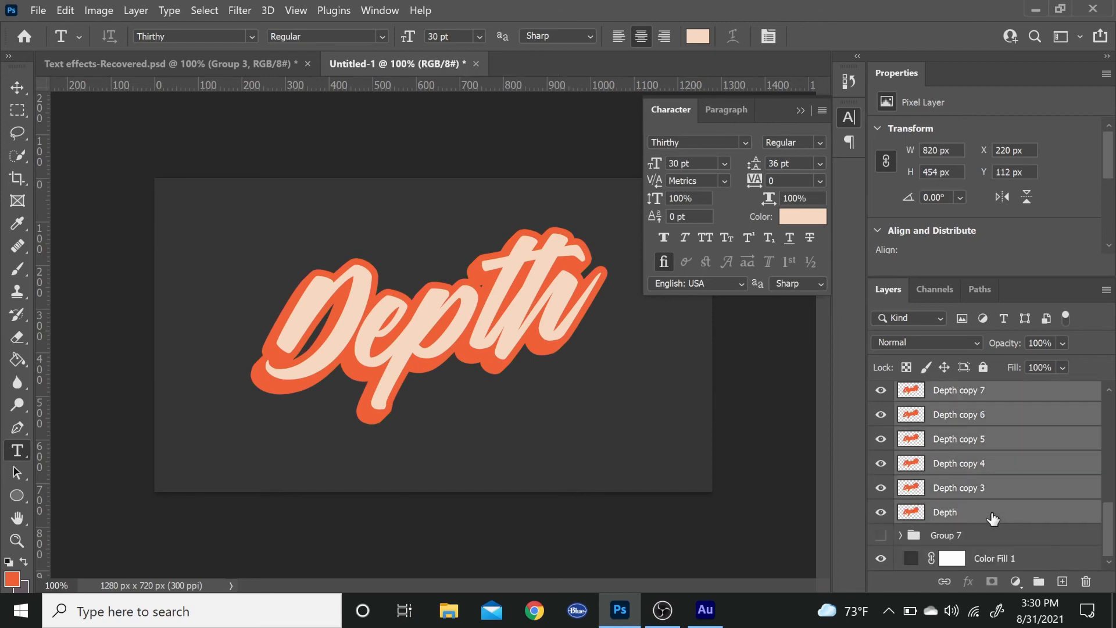
pyautogui.rightClick(1016, 431)
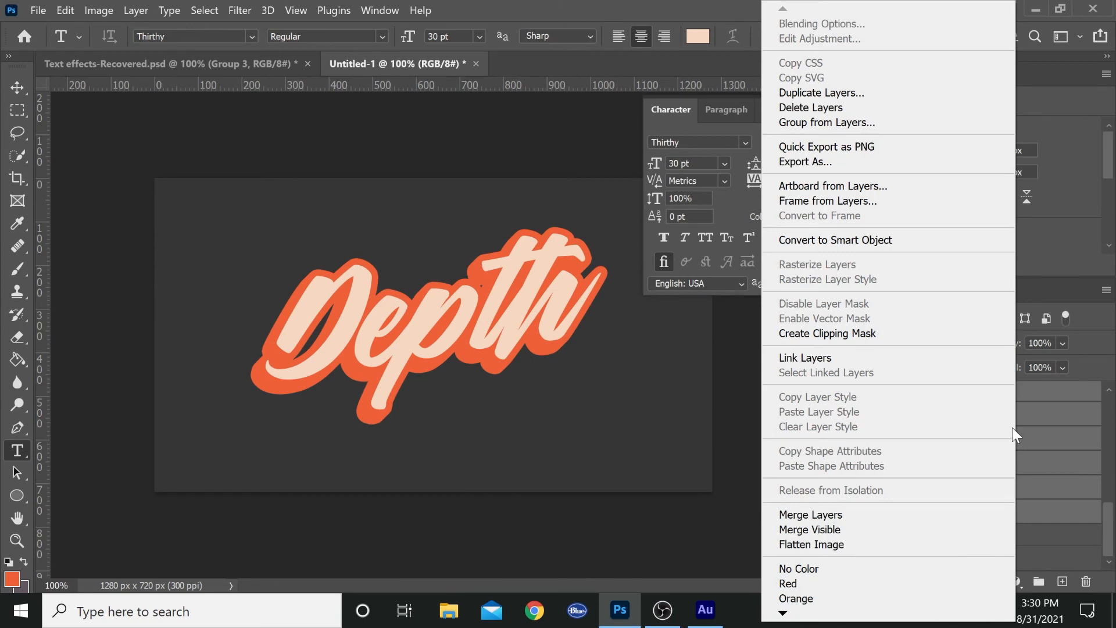
pyautogui.click(896, 514)
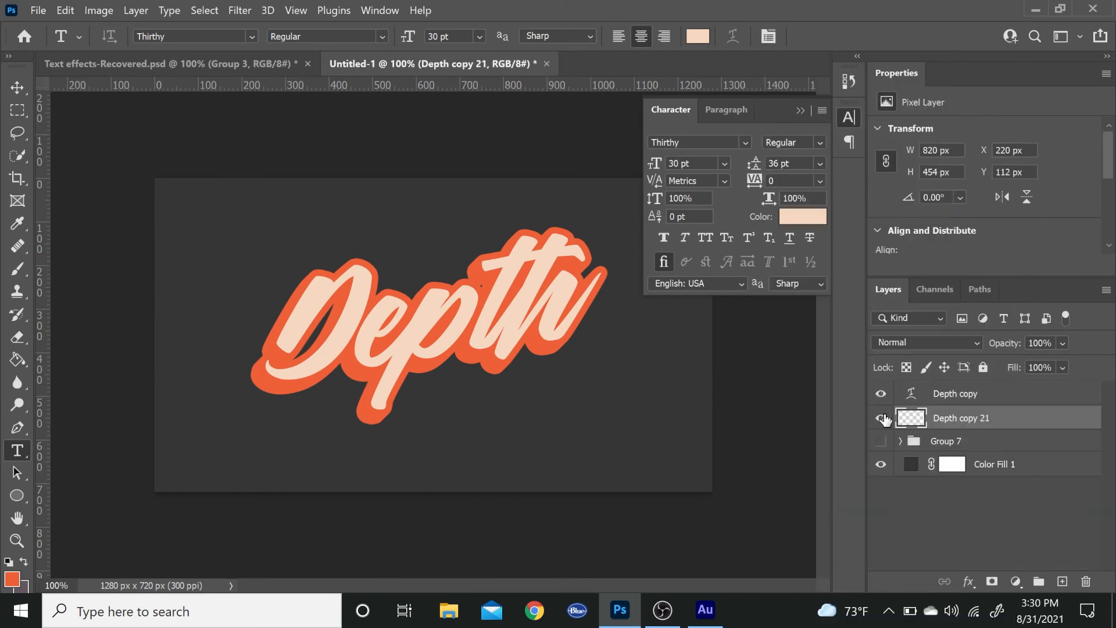
# - Add a new layer beneath the merged Depth copy 21 layer and paint orange inside the D with a 70 px brush
pyautogui.click(881, 418)
pyautogui.click(881, 418)
pyautogui.click(981, 447)
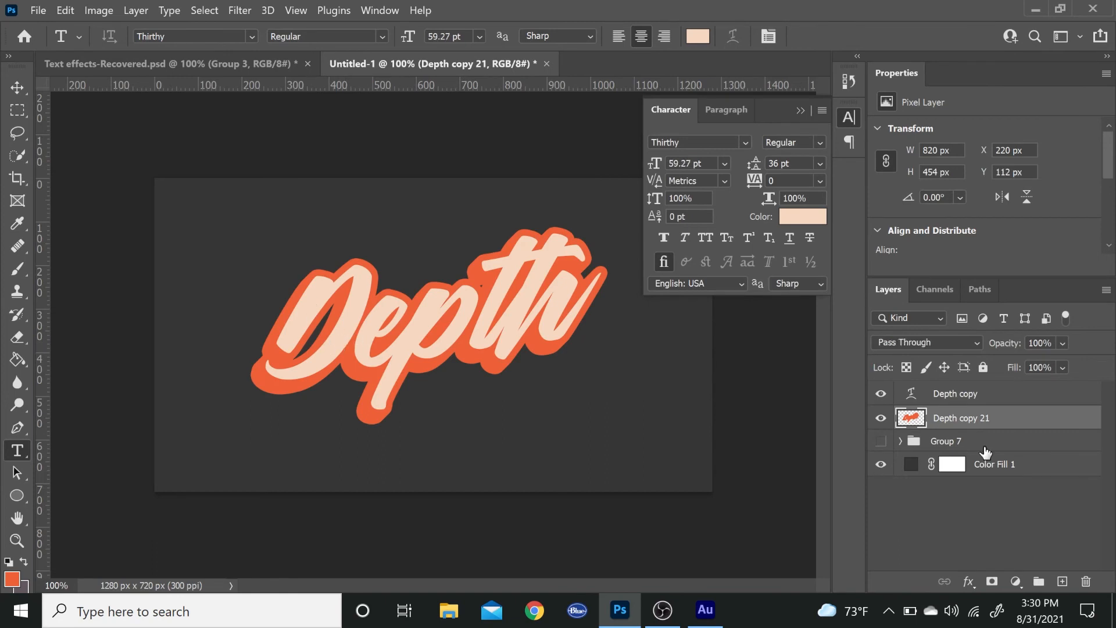
pyautogui.click(1061, 582)
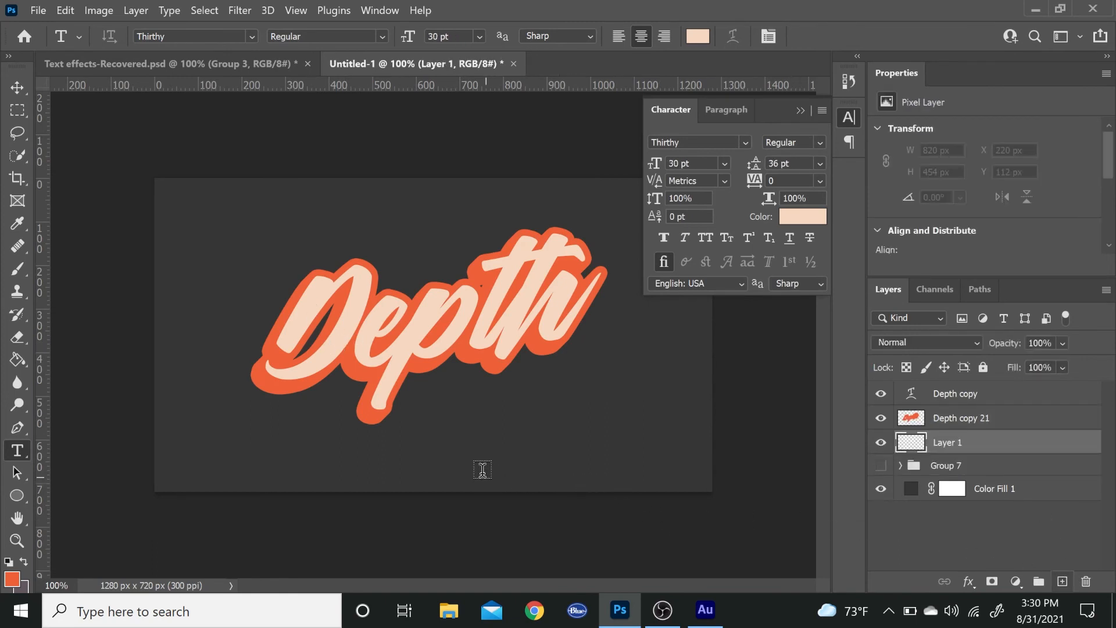
pyautogui.press('b')
pyautogui.press('[')
pyautogui.press('[')
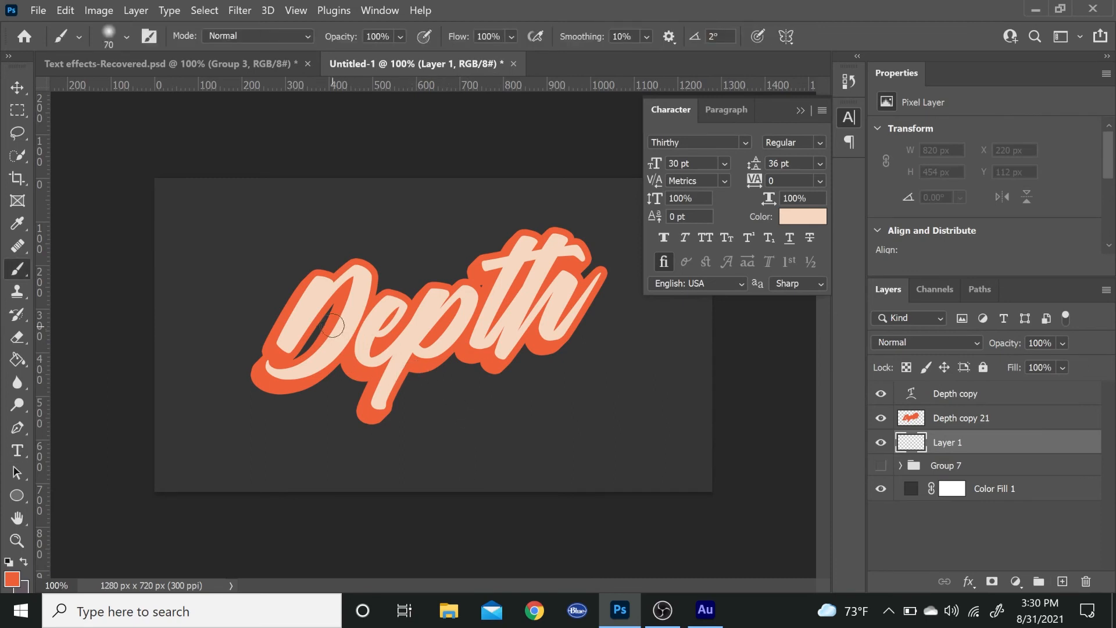
pyautogui.moveTo(328, 316); pyautogui.dragTo(318, 334)
pyautogui.click(800, 110)
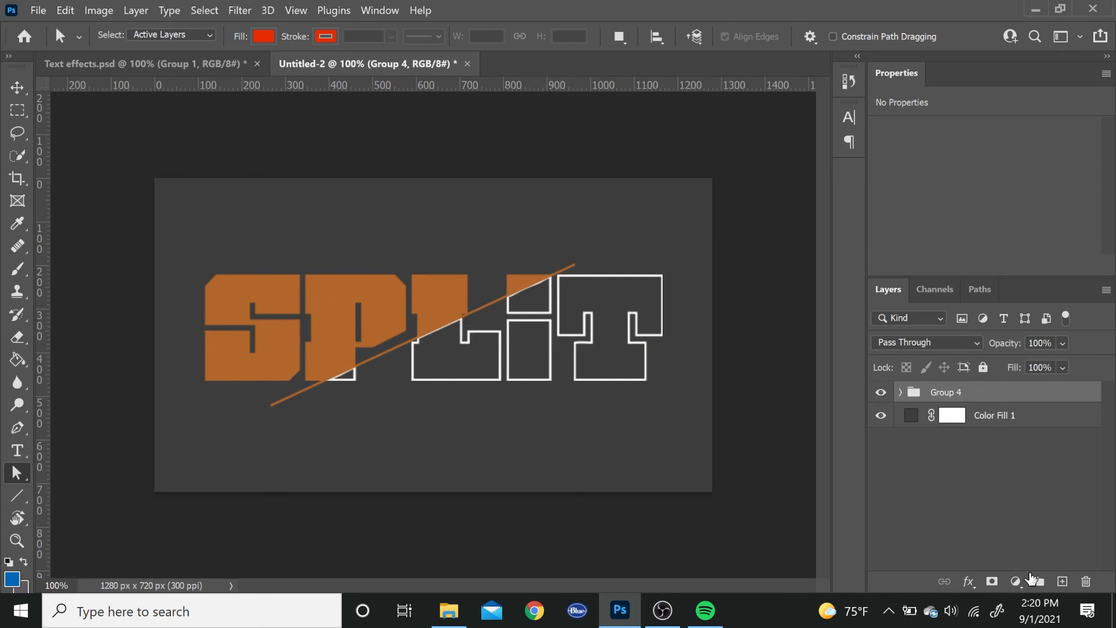
# - Hide the Group 4 layer group and add white 30 pt Chunky Funks text reading SPLIT on a new layer
pyautogui.click(1062, 581)
pyautogui.click(880, 416)
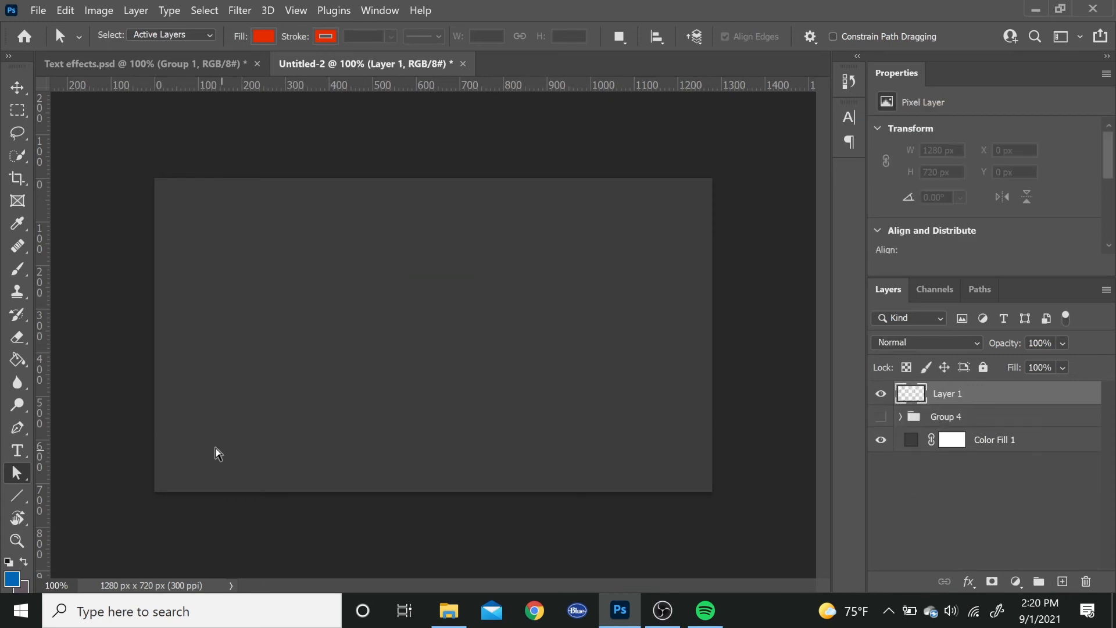
pyautogui.click(17, 451)
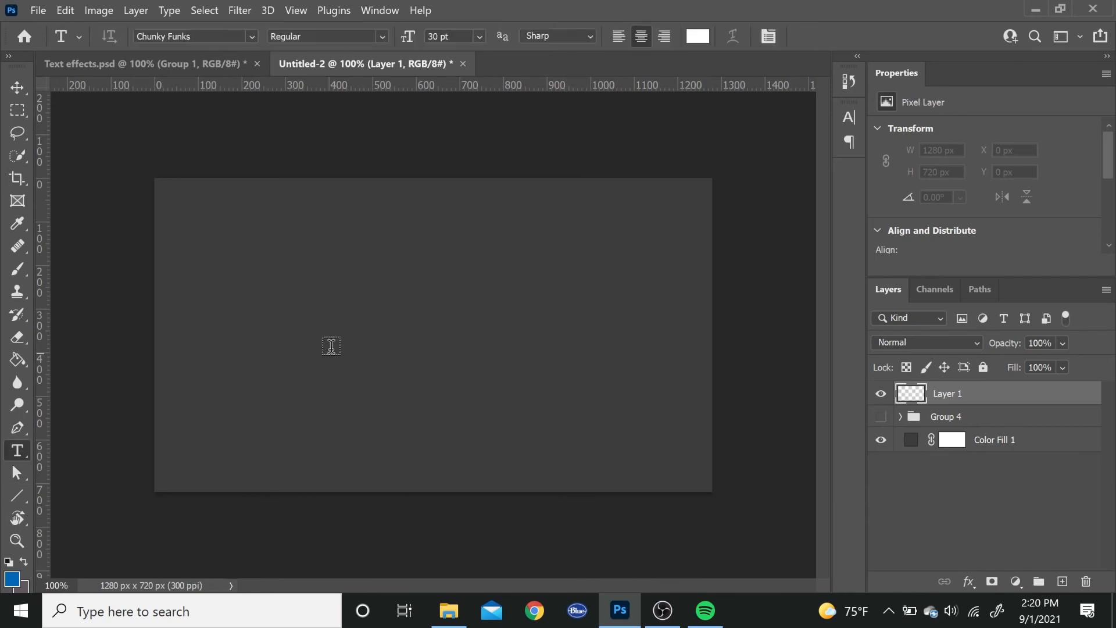
pyautogui.click(330, 346)
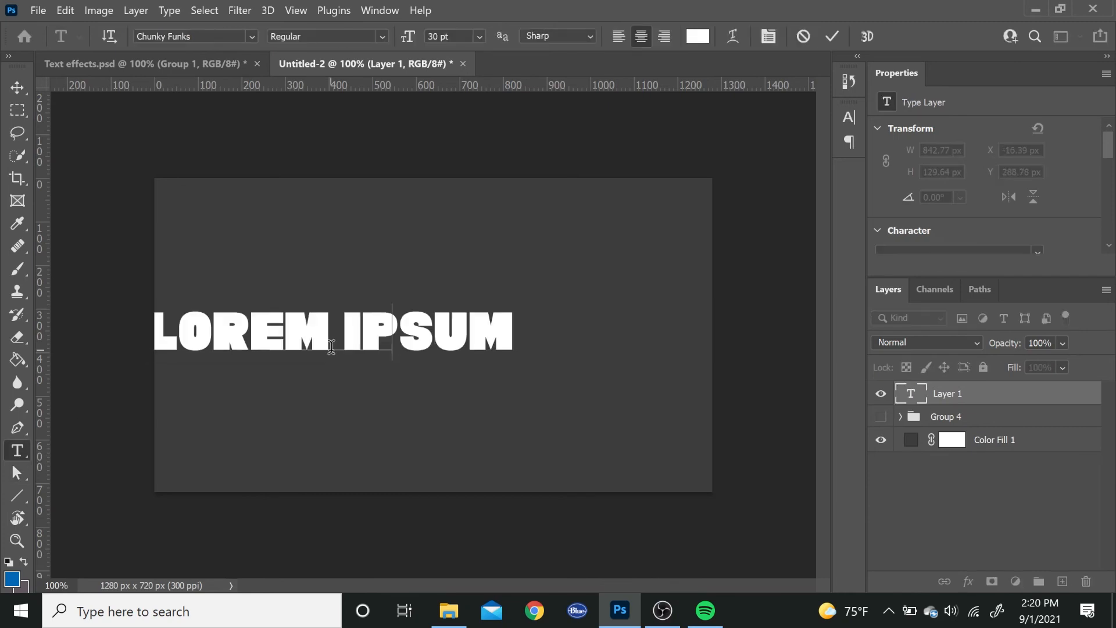
pyautogui.write('SPLIT')
# - Scale the SPLIT text up to about 952 px wide and move it near the middle of the canvas
pyautogui.click(16, 472)
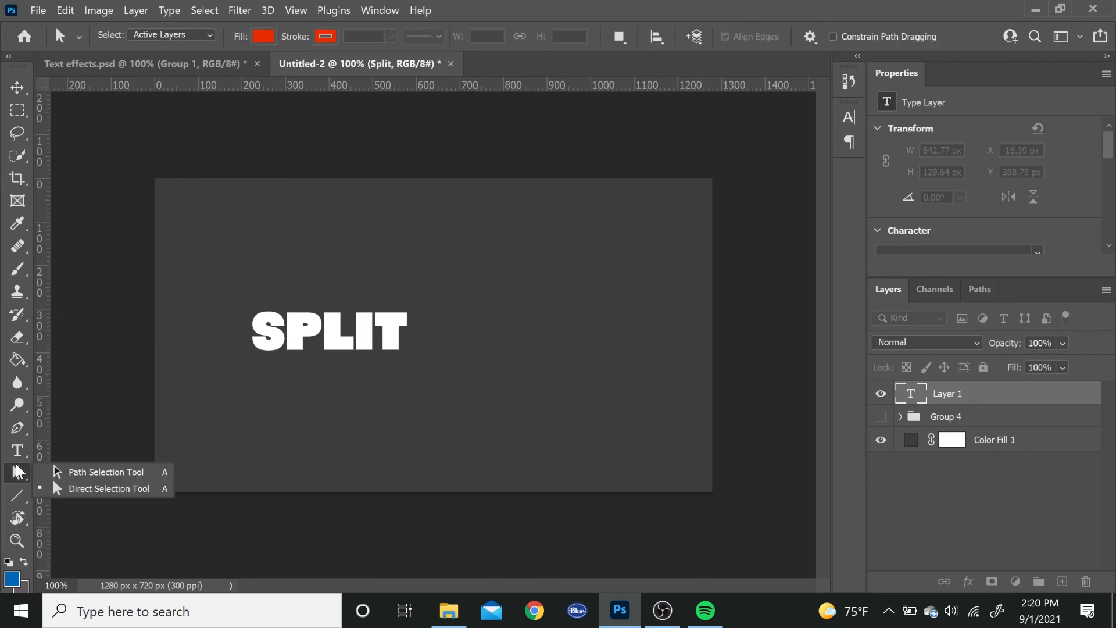
pyautogui.click(88, 471)
pyautogui.hotkey('ctrl', 't')
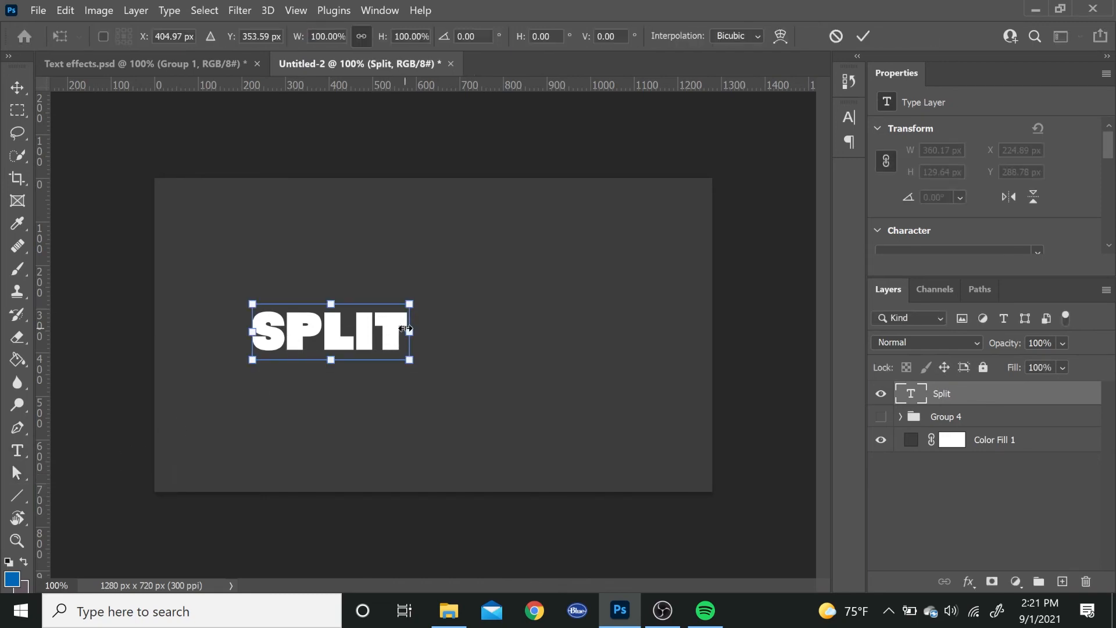
pyautogui.moveTo(405, 329); pyautogui.dragTo(664, 331)
pyautogui.moveTo(523, 356); pyautogui.dragTo(499, 365)
pyautogui.press('Return')
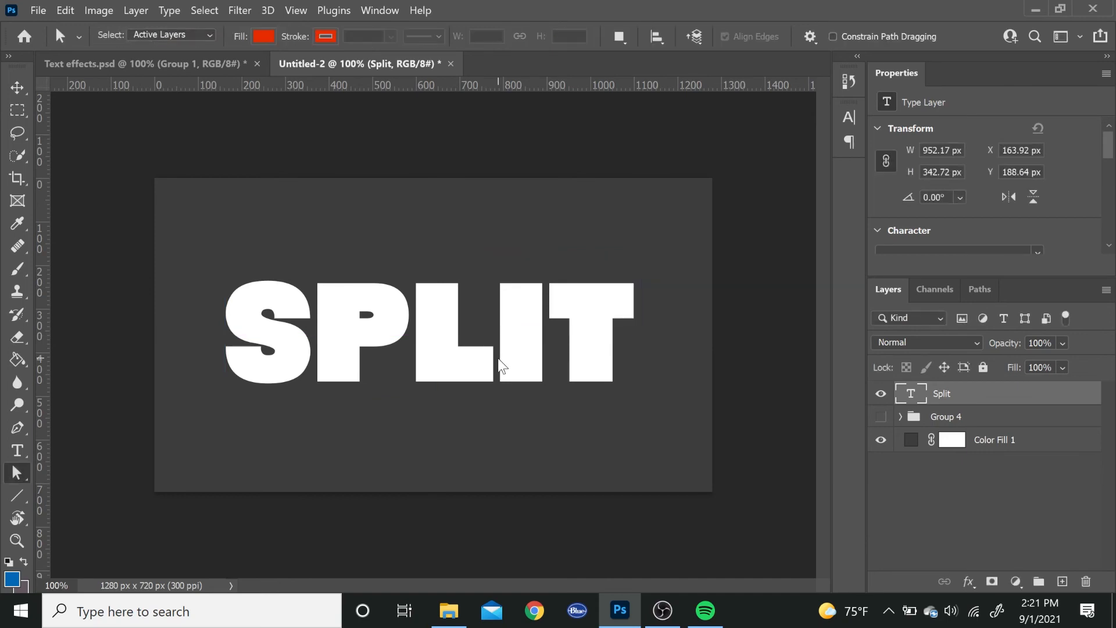
# - Draw a closed pen path around the end of the word, with a diagonal edge cutting through the L
pyautogui.press('p')
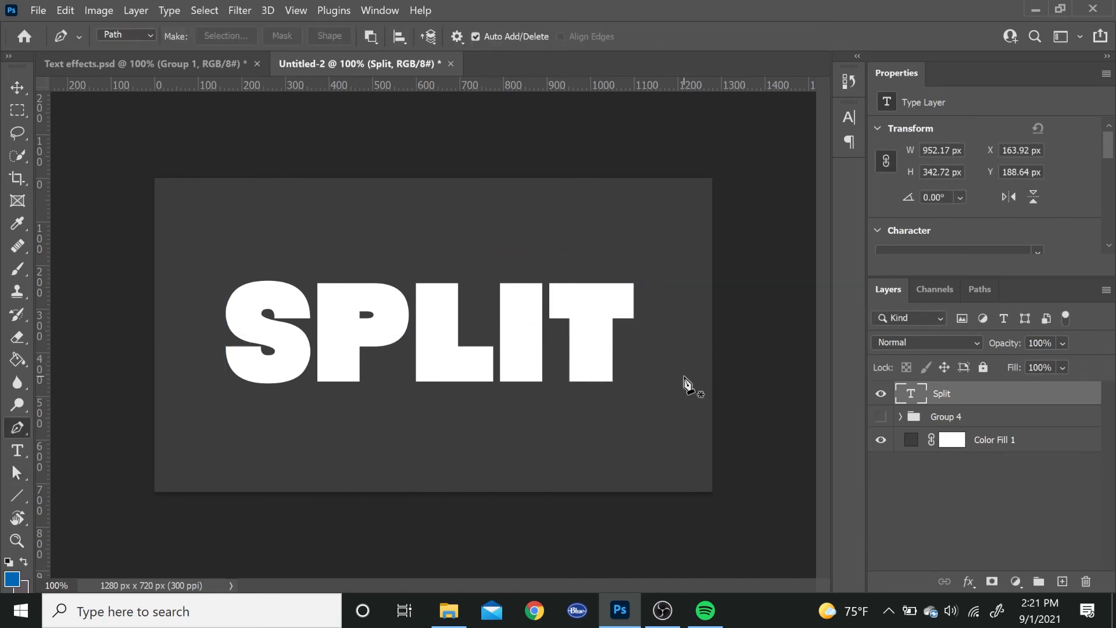
pyautogui.click(471, 311)
pyautogui.click(388, 385)
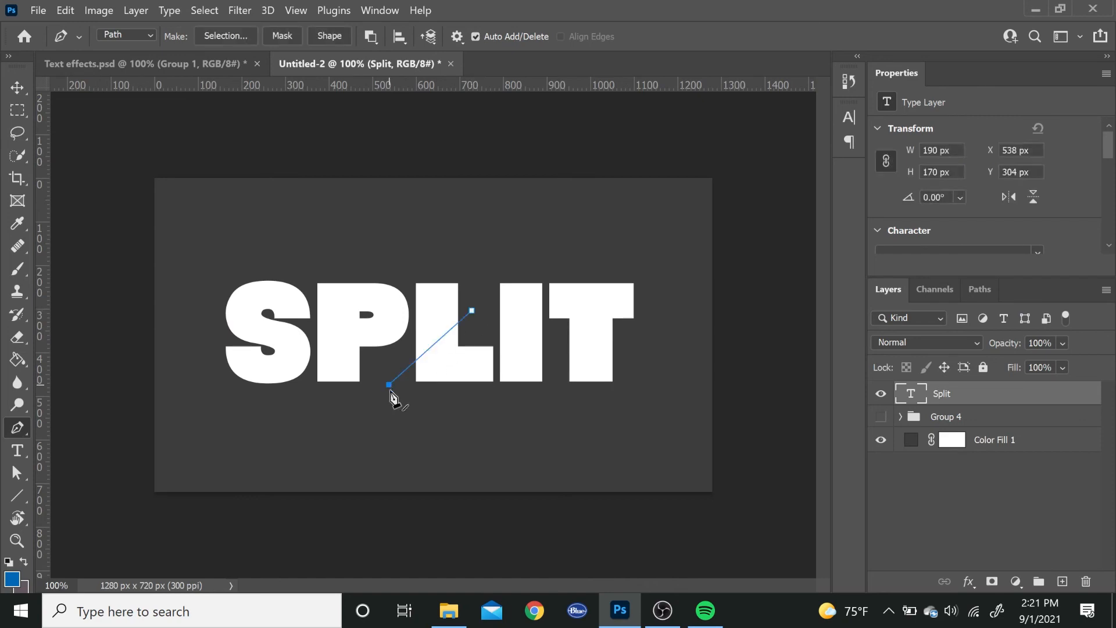
pyautogui.click(430, 433)
pyautogui.click(632, 415)
pyautogui.click(673, 265)
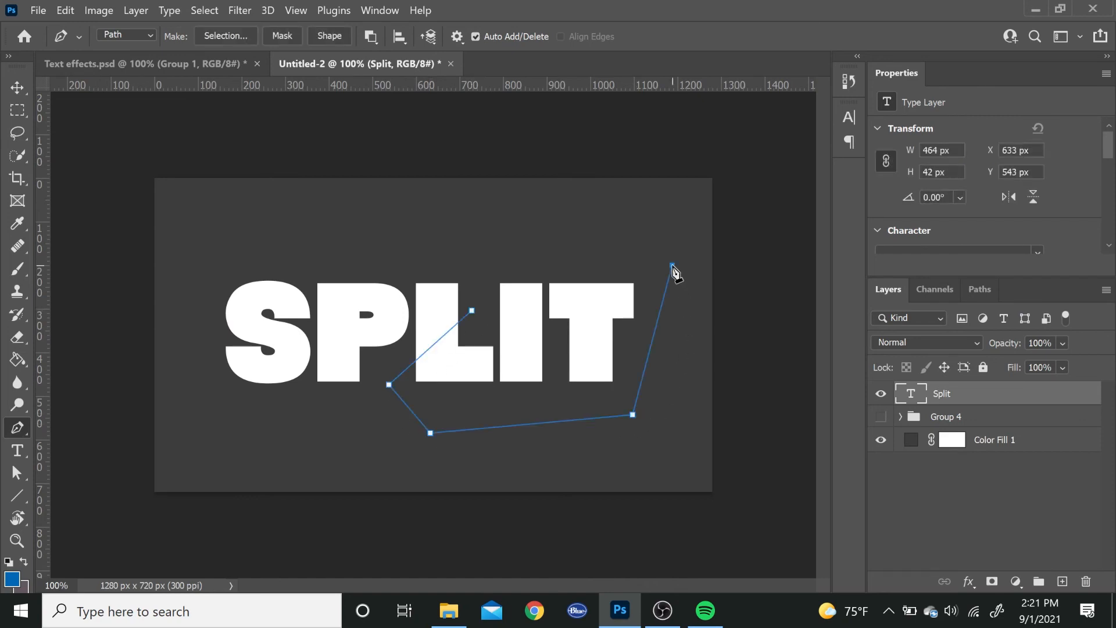
pyautogui.click(510, 240)
pyautogui.click(472, 311)
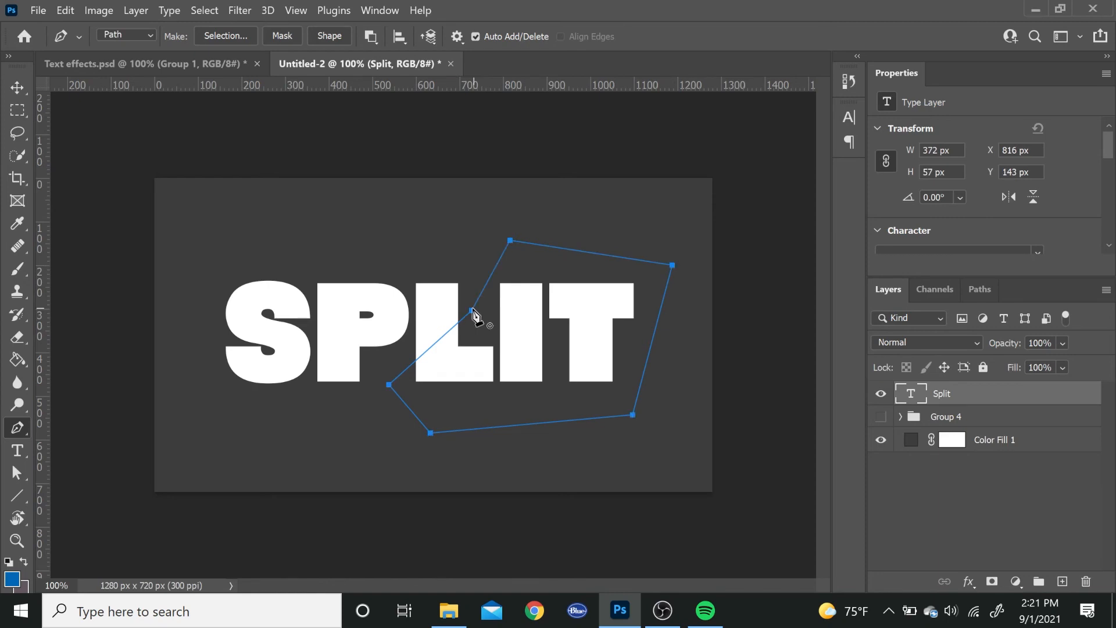
# - Convert the path to a selection with 0 px feather and mask the Split layer to hide the enclosed part
pyautogui.click(214, 36)
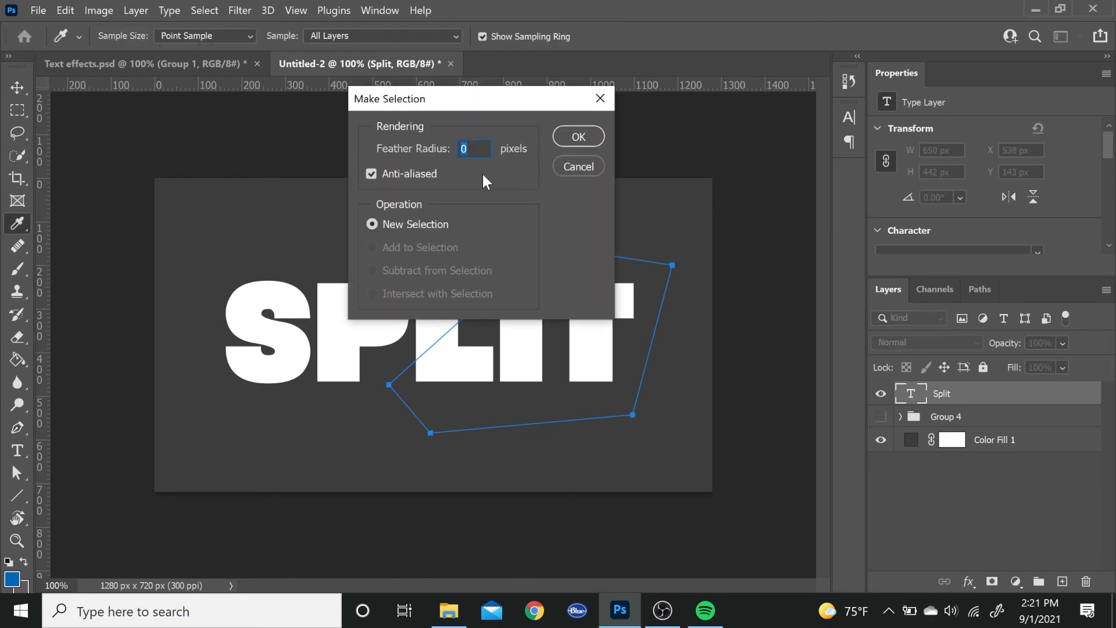
pyautogui.press('Return')
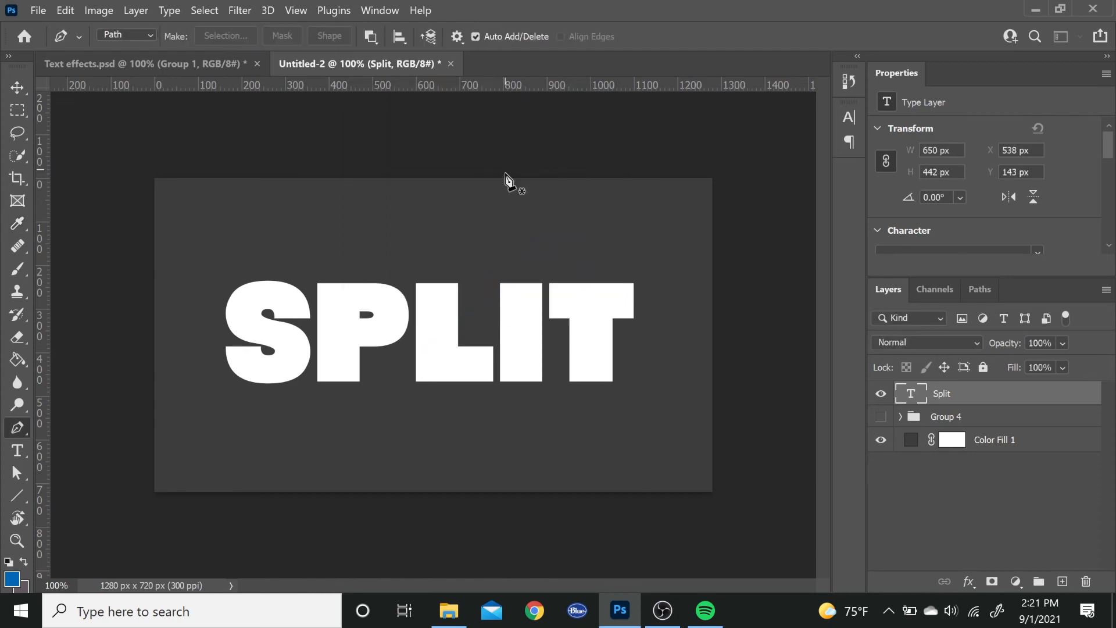
pyautogui.click(991, 581)
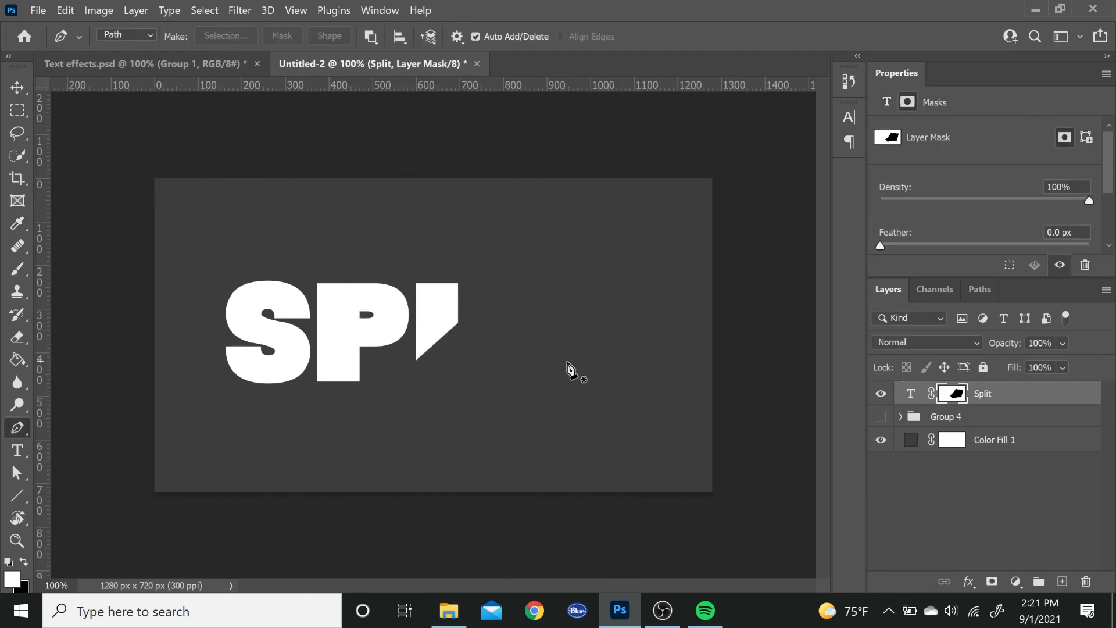
# - Load the SPLIT letters as a selection and convert it to a work path with a 1.0 px tolerance
pyautogui.keyDown('ctrl'); pyautogui.click(911, 394); pyautogui.keyUp('ctrl')
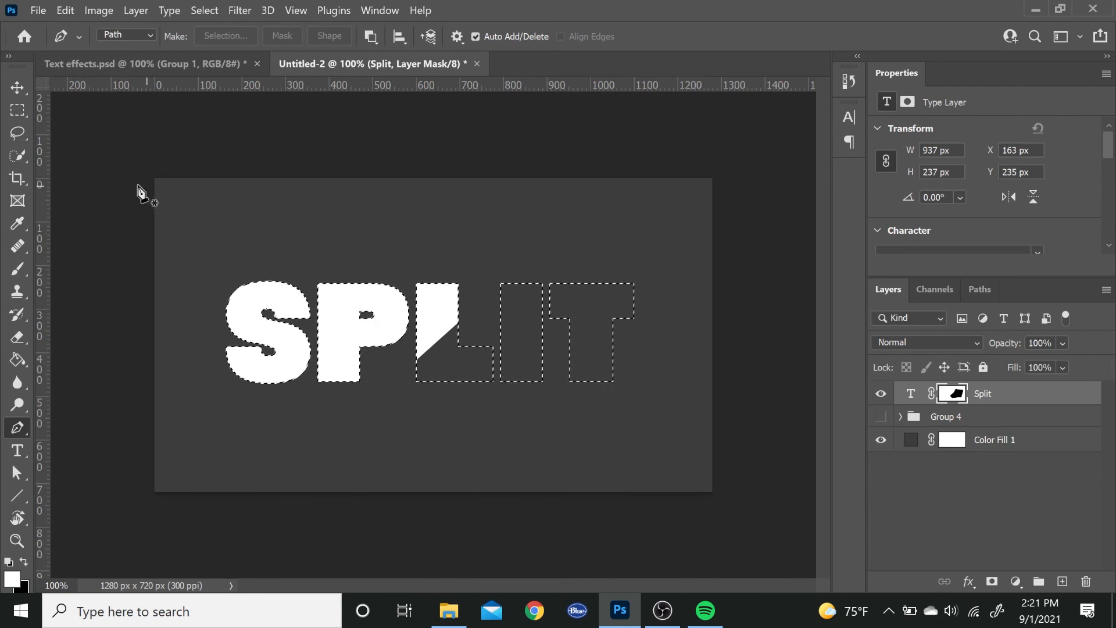
pyautogui.click(18, 155)
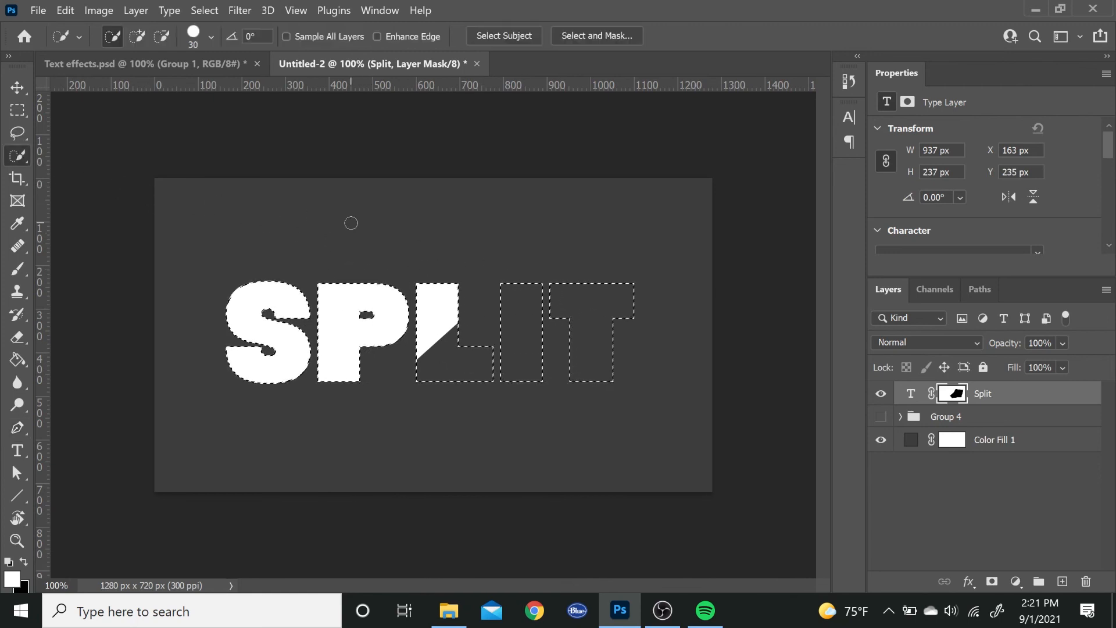
pyautogui.rightClick(453, 236)
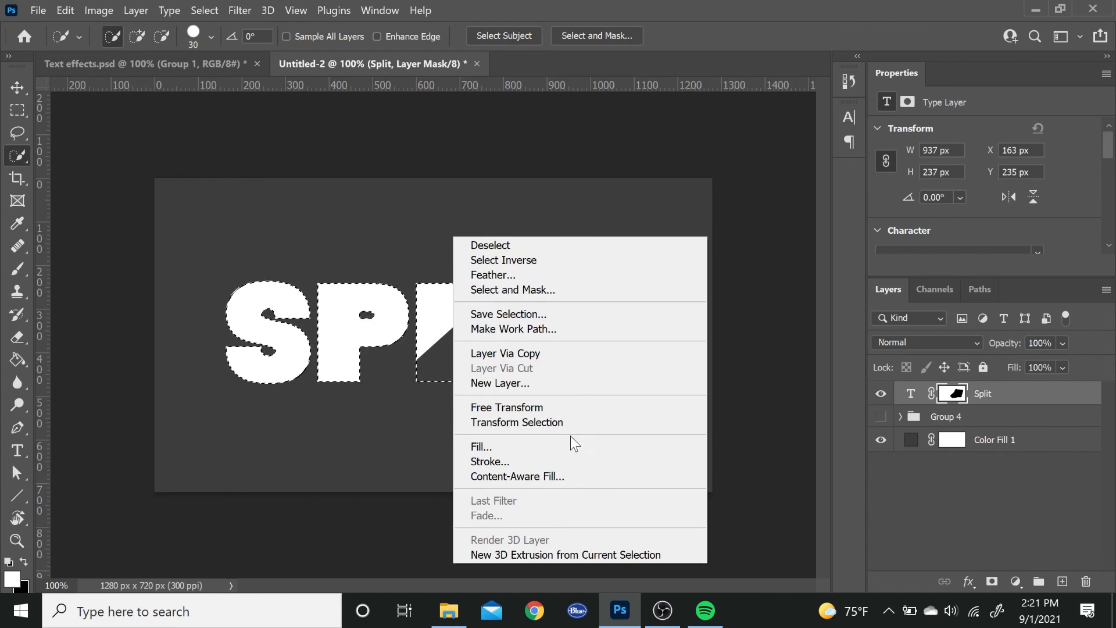
pyautogui.click(537, 328)
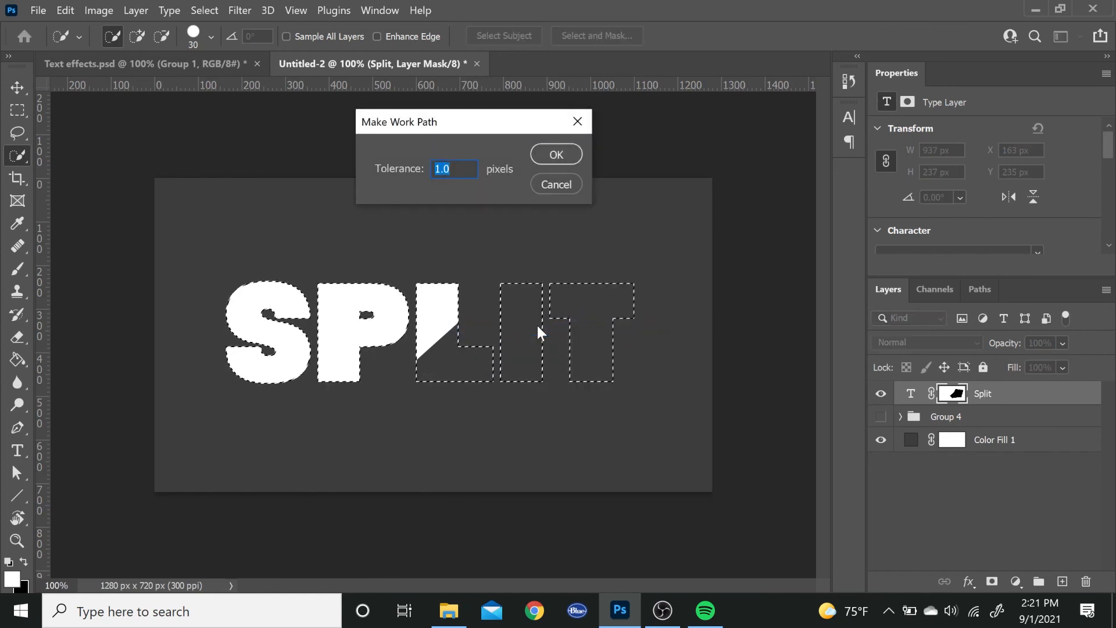
pyautogui.press('Return')
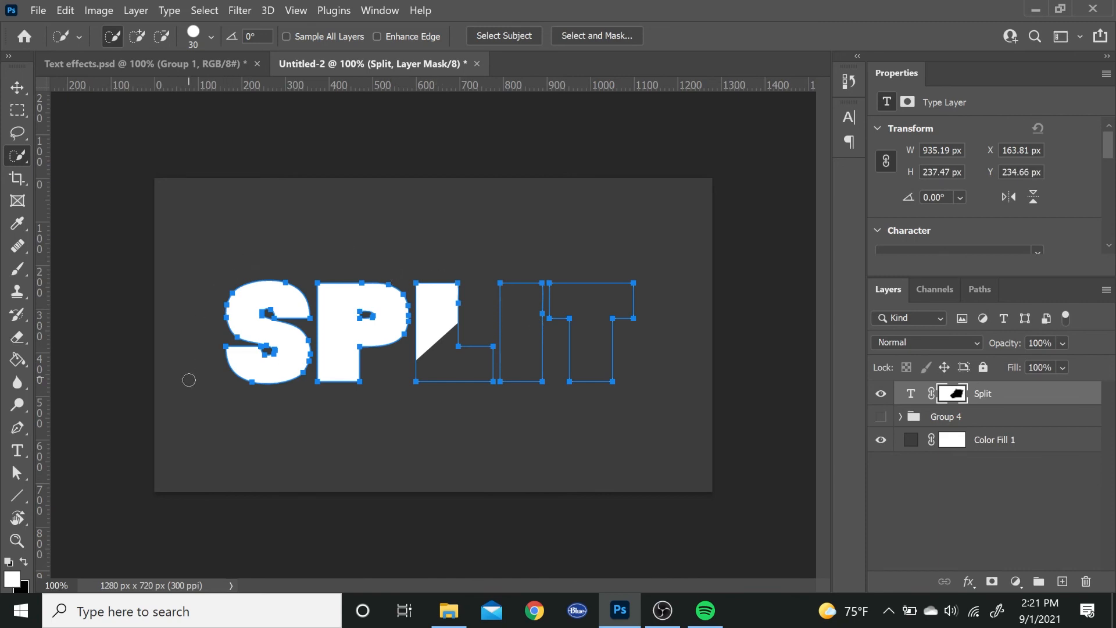
# - Turn the letter path into a shape layer and set its fill to no color
pyautogui.press('p')
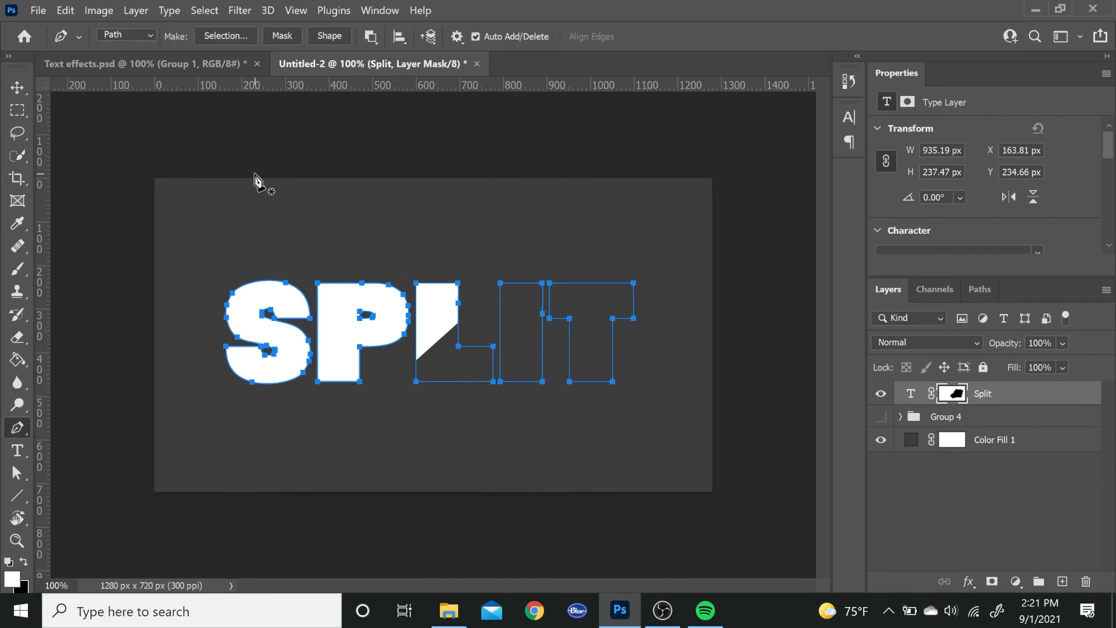
pyautogui.click(334, 38)
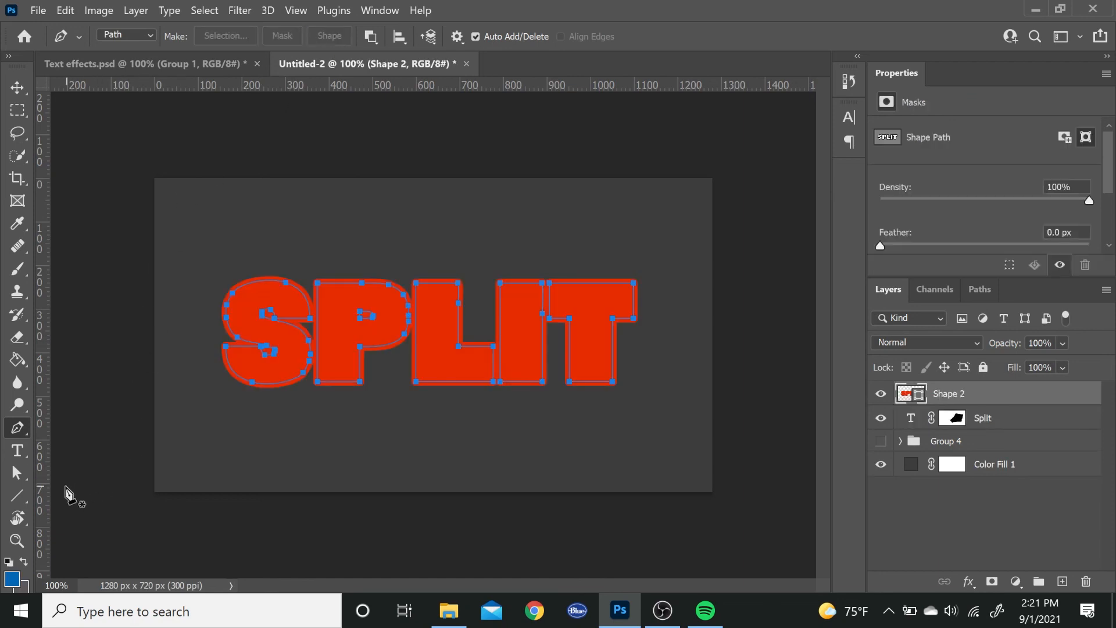
pyautogui.click(19, 495)
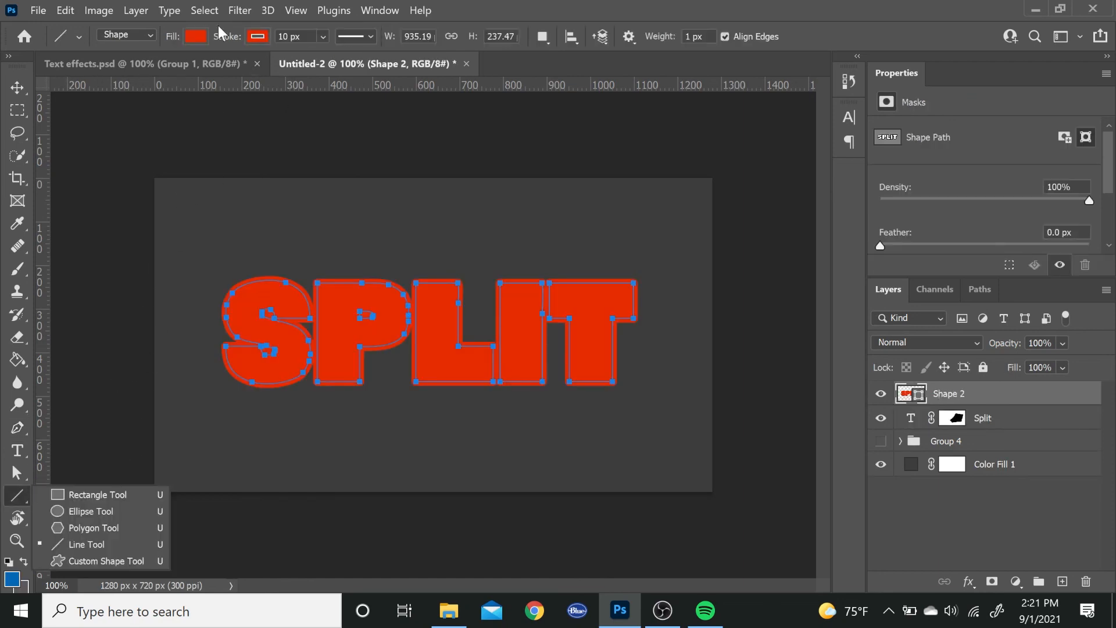
pyautogui.click(196, 36)
pyautogui.click(95, 70)
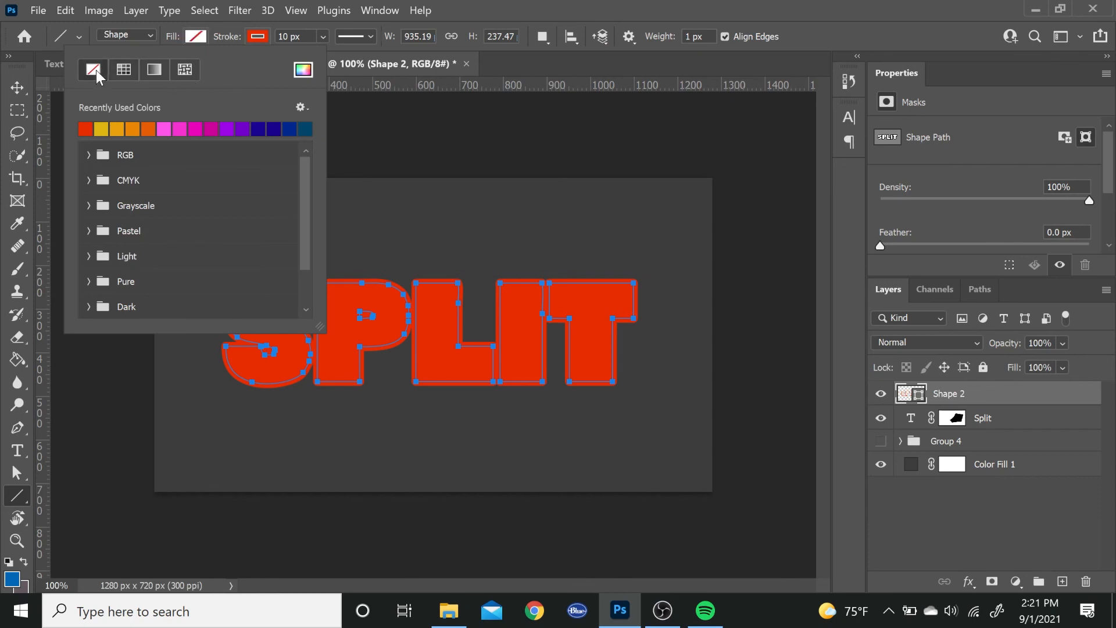
# - Set the letter shape's red stroke width to 6 px
pyautogui.click(258, 33)
pyautogui.click(258, 34)
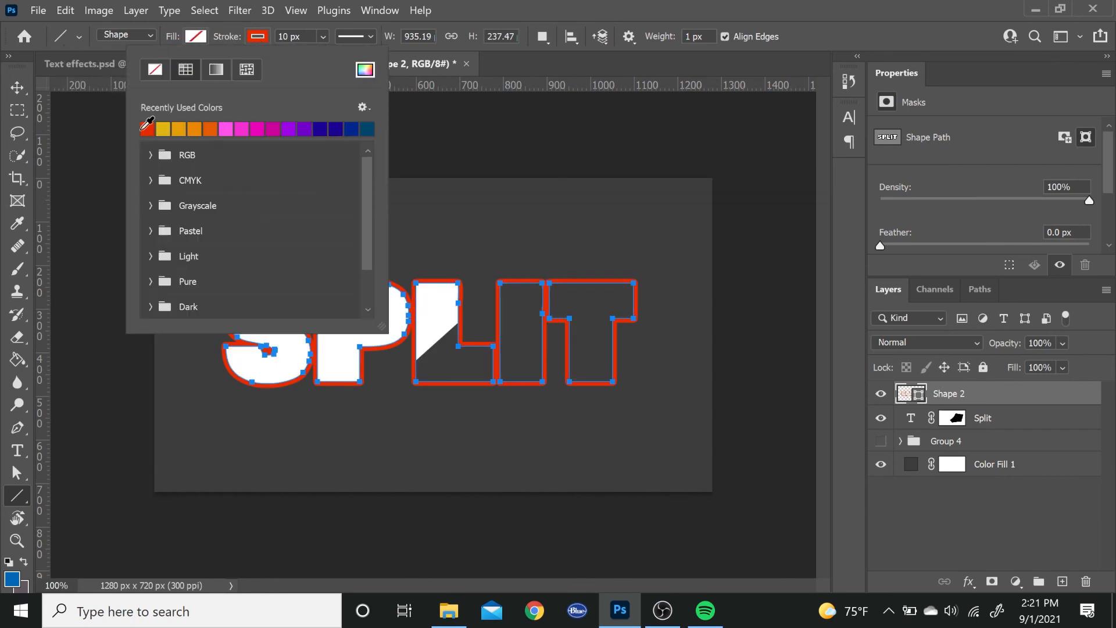
pyautogui.press('Return')
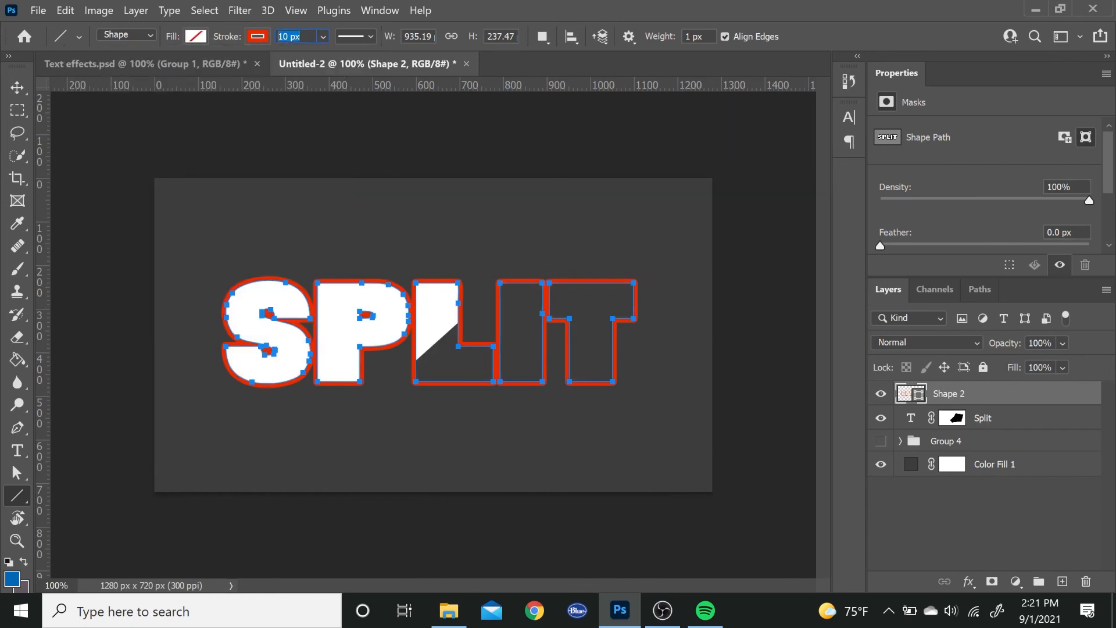
pyautogui.write('6')
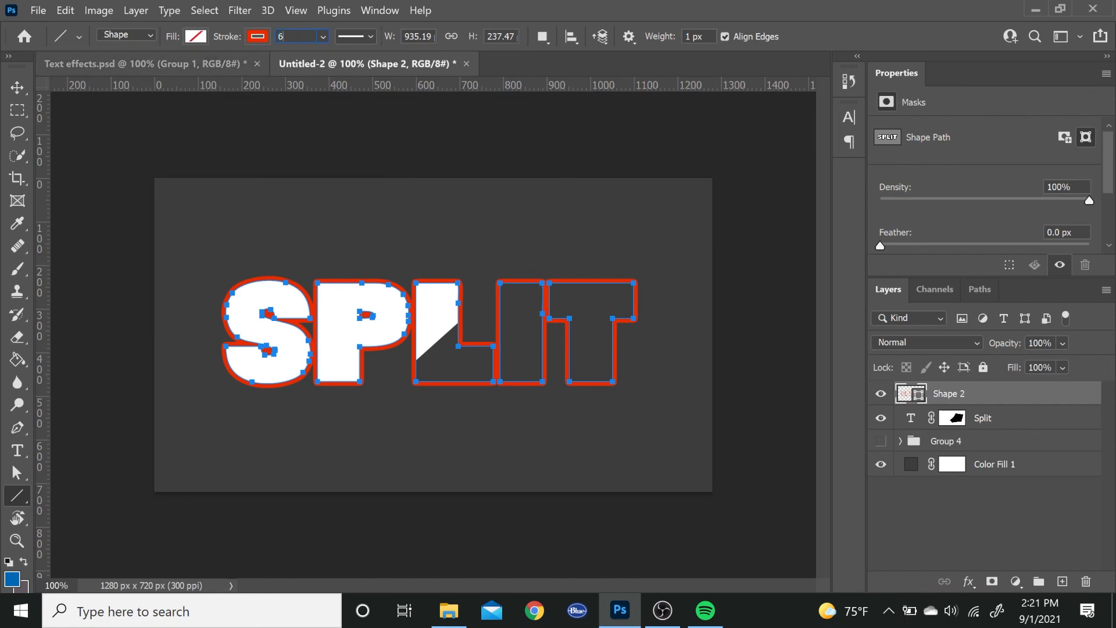
pyautogui.press('Return')
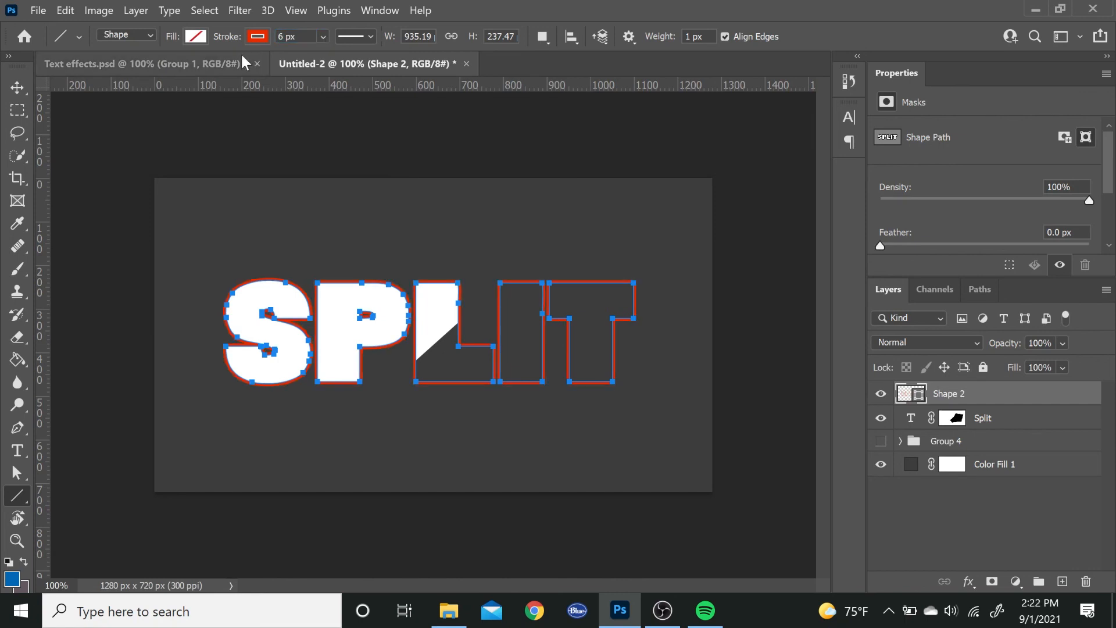
# - Align the letter shape's stroke to the inside and give it butt caps and mitered corners
pyautogui.click(350, 36)
pyautogui.click(302, 218)
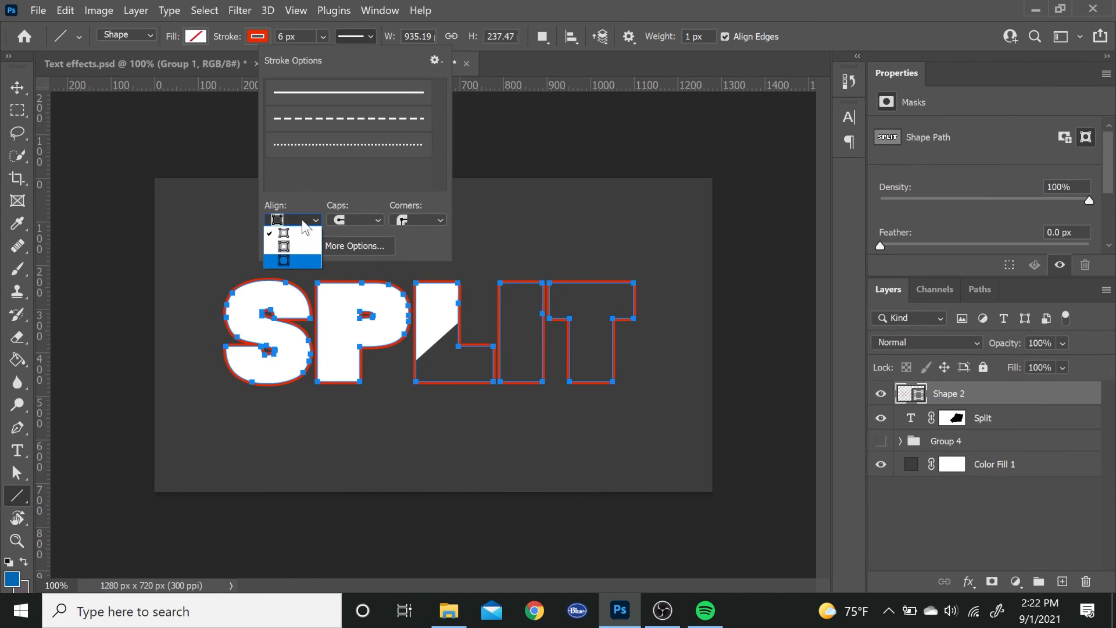
pyautogui.click(298, 230)
pyautogui.click(344, 221)
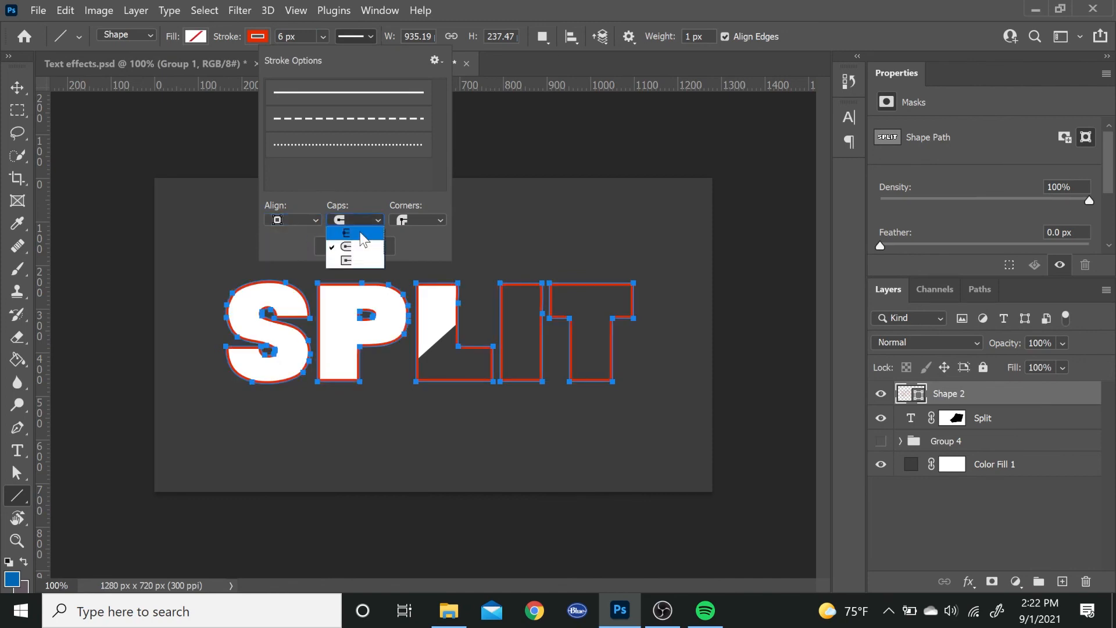
pyautogui.click(363, 233)
pyautogui.click(421, 221)
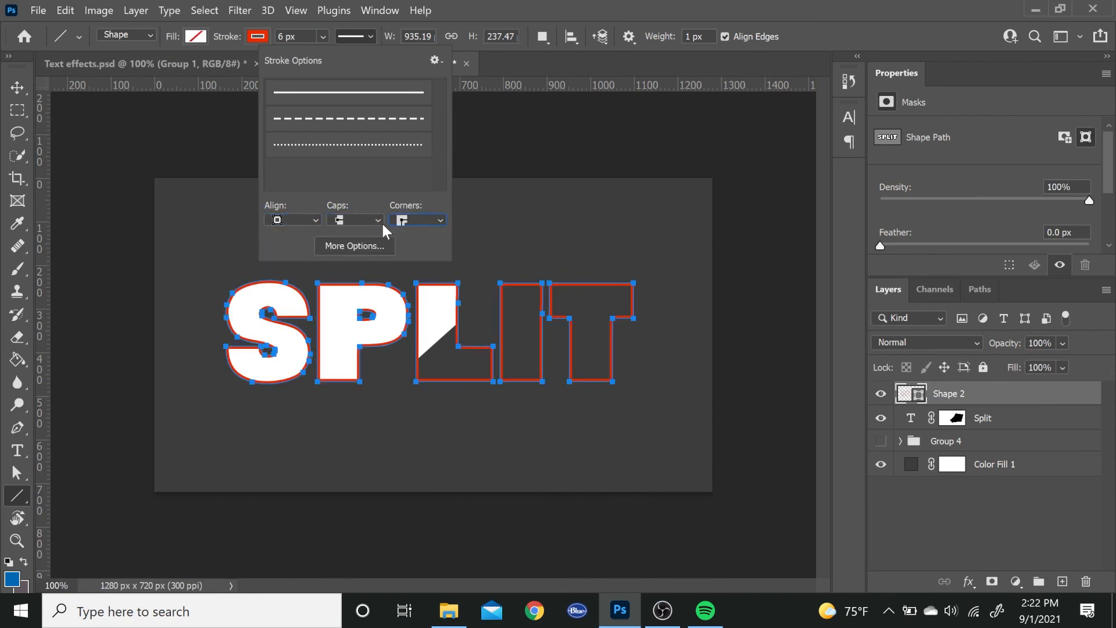
# - Mask the outlined letter shape using a selection loaded from the Split text layer's mask, and invert the new mask
pyautogui.click(1012, 401)
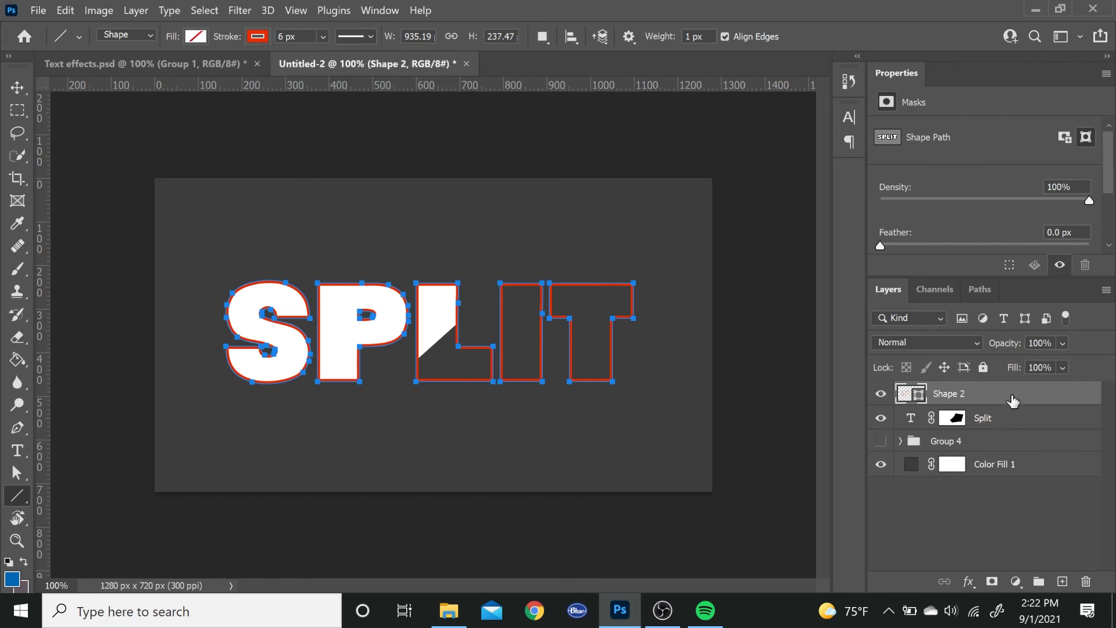
pyautogui.moveTo(953, 419); pyautogui.dragTo(955, 423)
pyautogui.keyDown('ctrl'); pyautogui.click(956, 423); pyautogui.keyUp('ctrl')
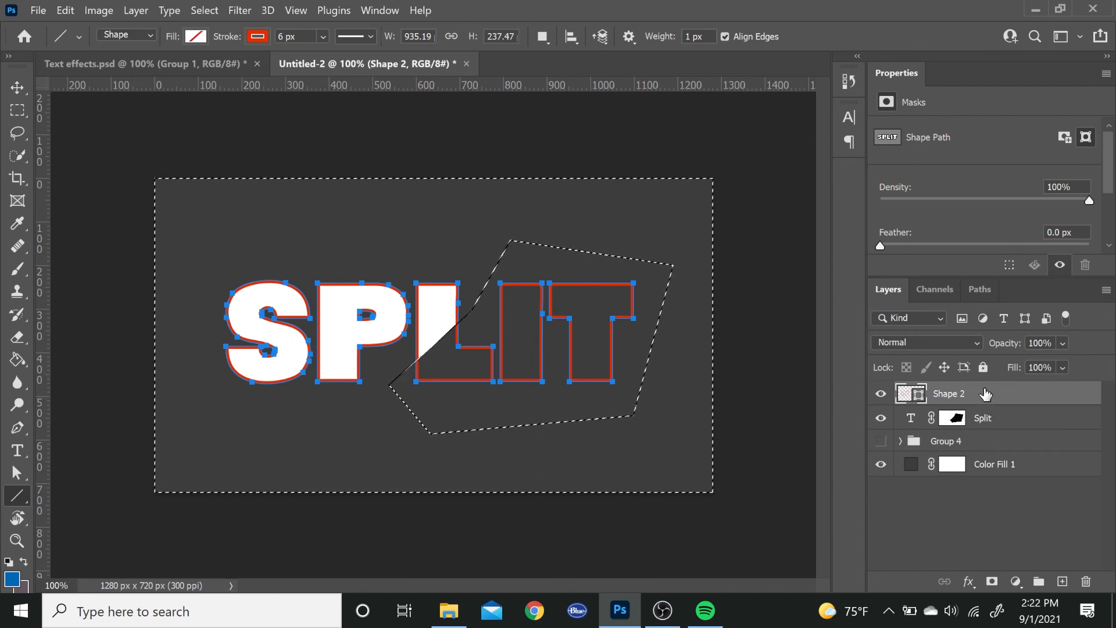
pyautogui.click(993, 582)
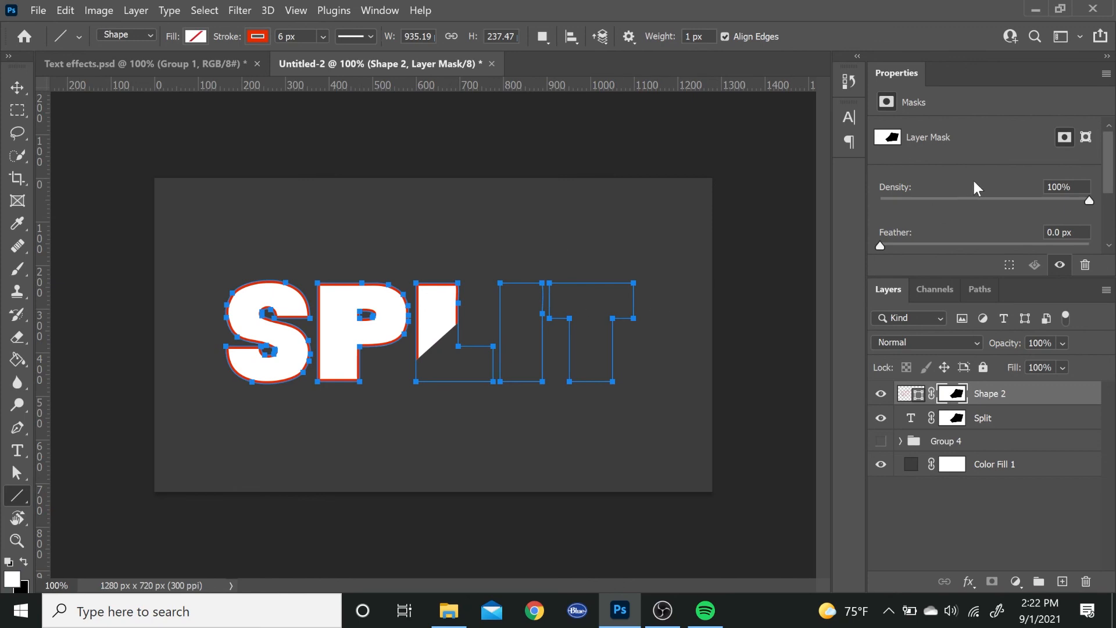
pyautogui.scroll(-3, 972, 179)
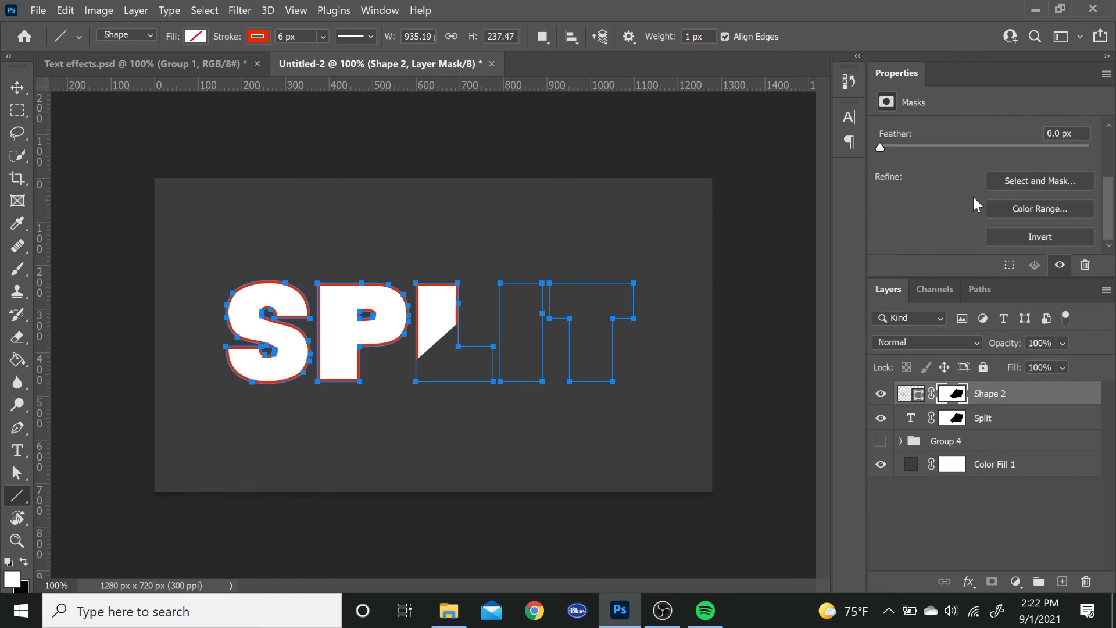
pyautogui.click(1033, 236)
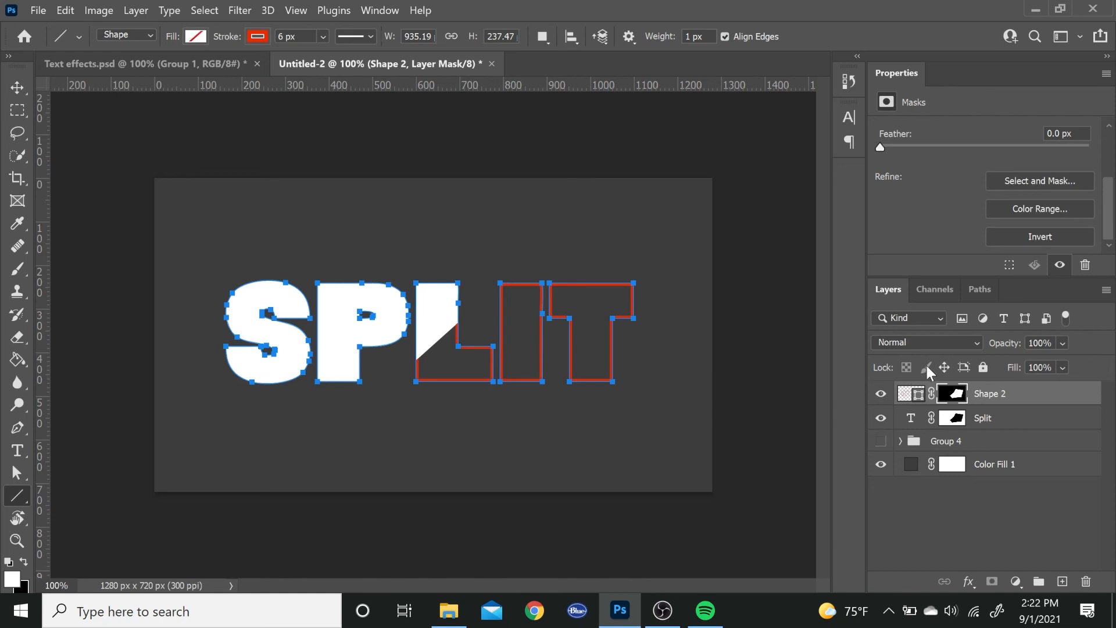
# - Draw a red diagonal line about 271 px long with the Line tool, along the cut through the letter L
pyautogui.click(1031, 443)
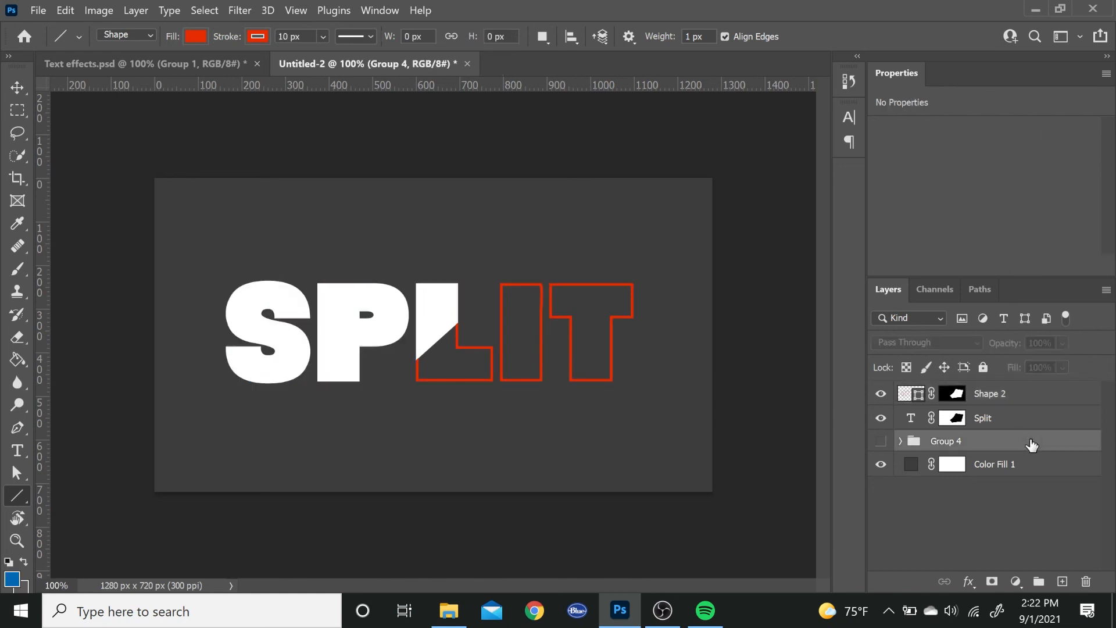
pyautogui.click(18, 503)
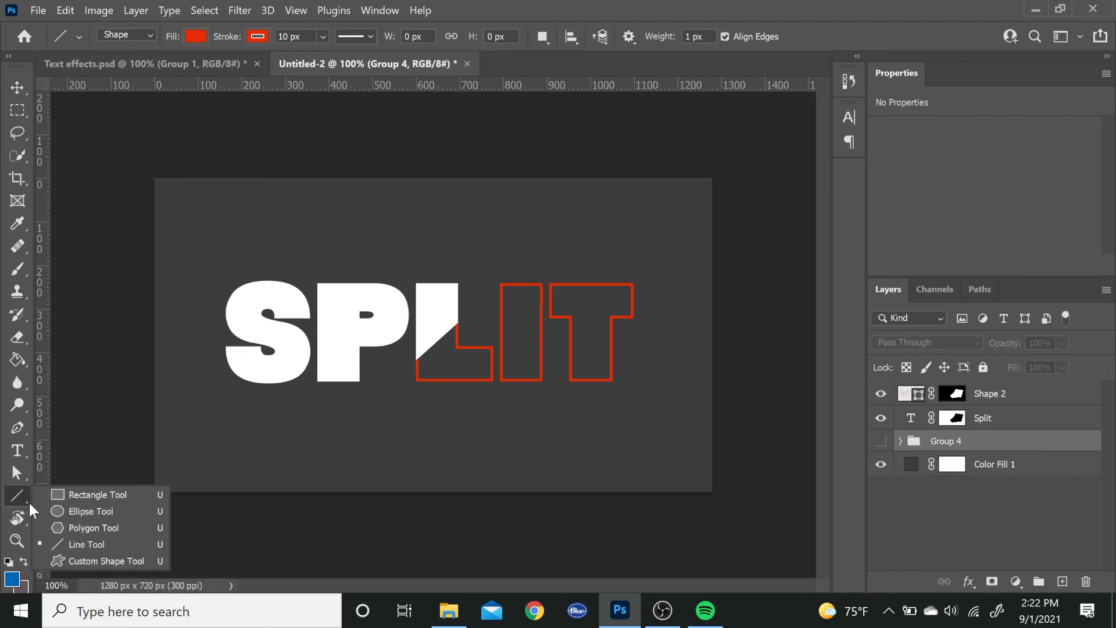
pyautogui.click(105, 545)
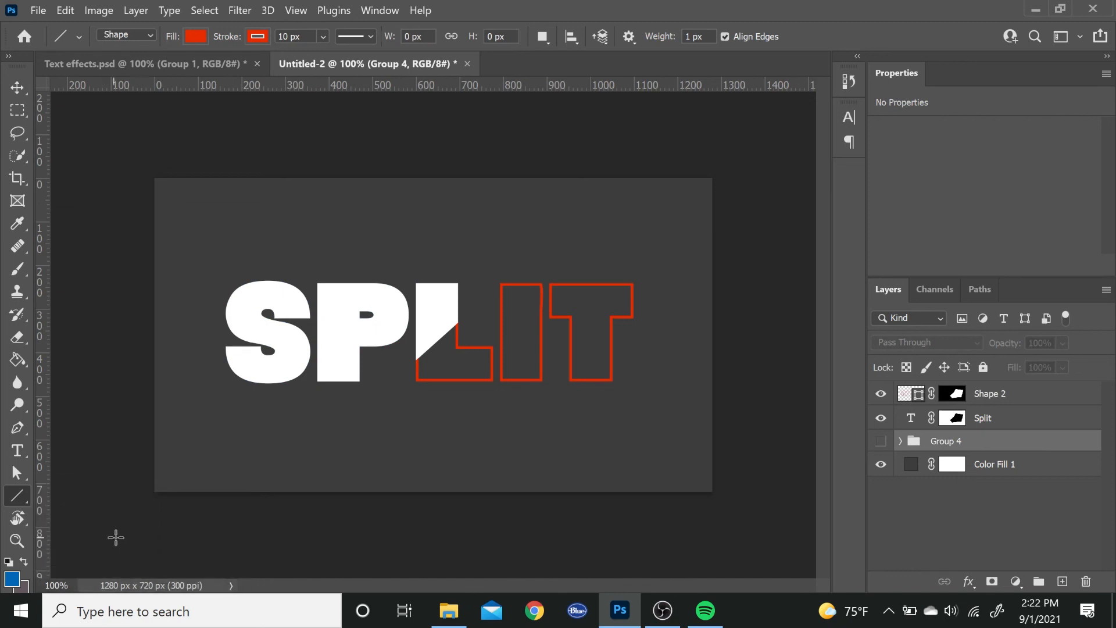
pyautogui.click(194, 38)
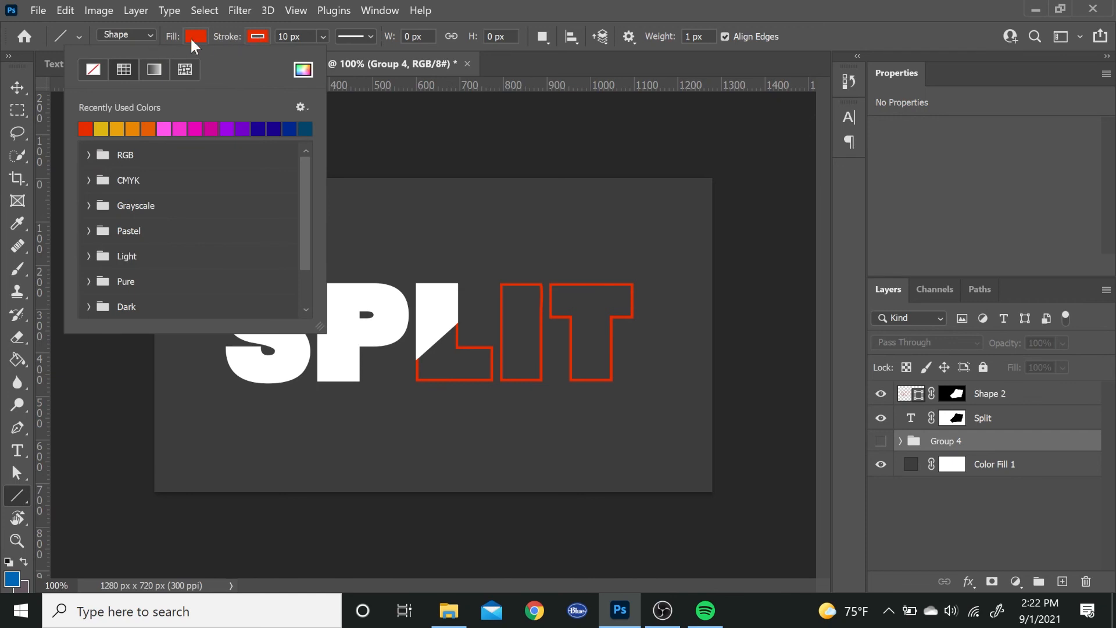
pyautogui.click(195, 36)
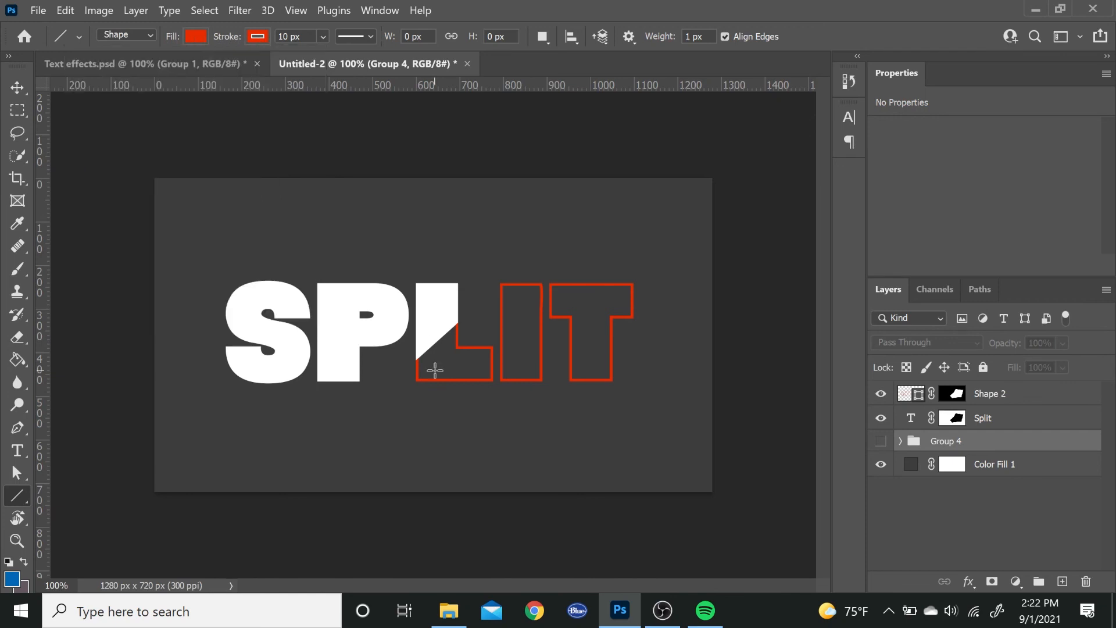
pyautogui.moveTo(390, 382); pyautogui.dragTo(480, 306)
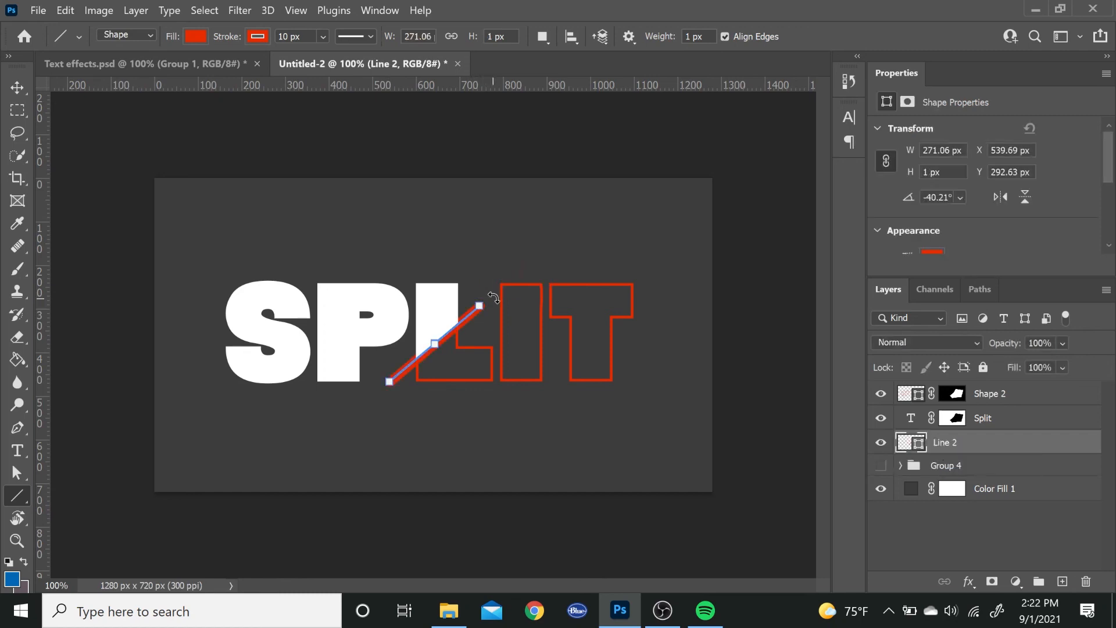
# - Thin the diagonal line's stroke and move its layer above the outlined letter shape
pyautogui.click(289, 36)
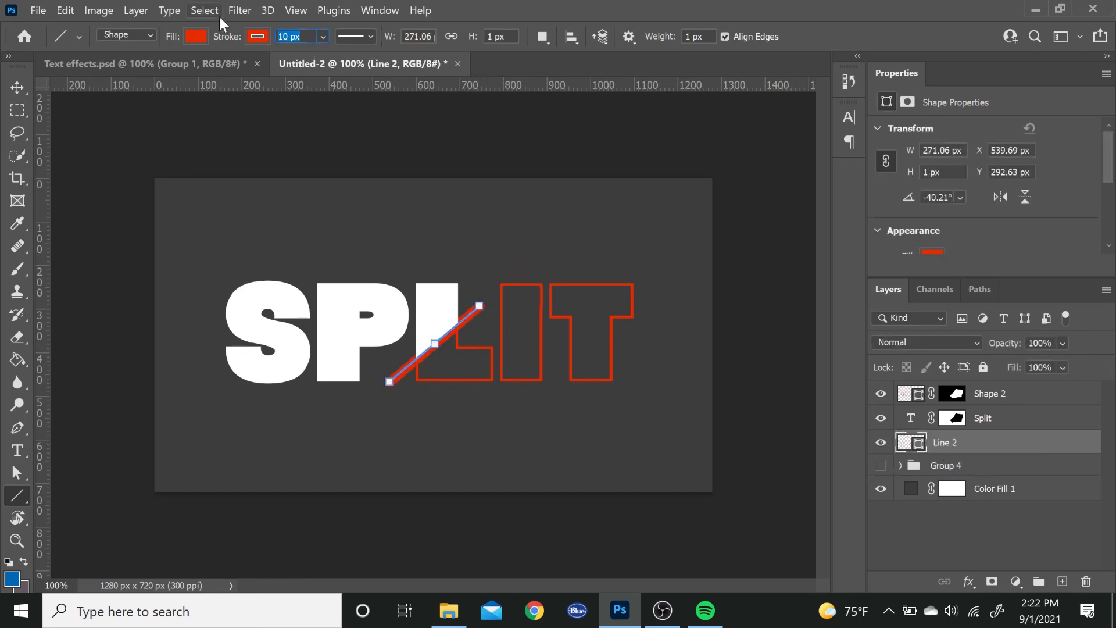
pyautogui.press('Return')
pyautogui.click(729, 519)
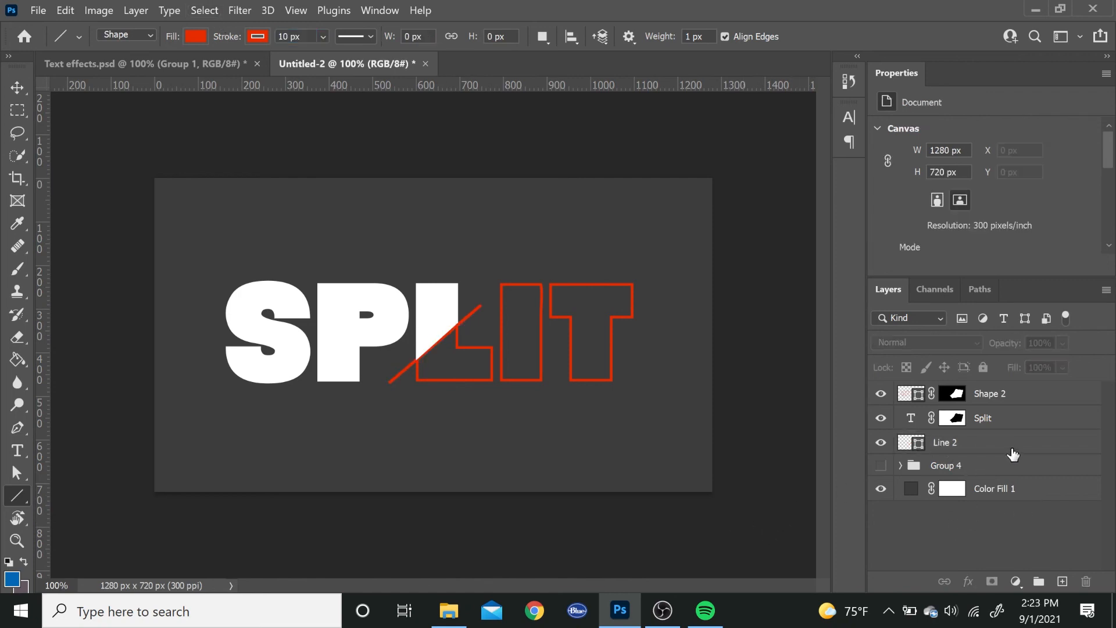
pyautogui.moveTo(1005, 445); pyautogui.dragTo(1028, 384)
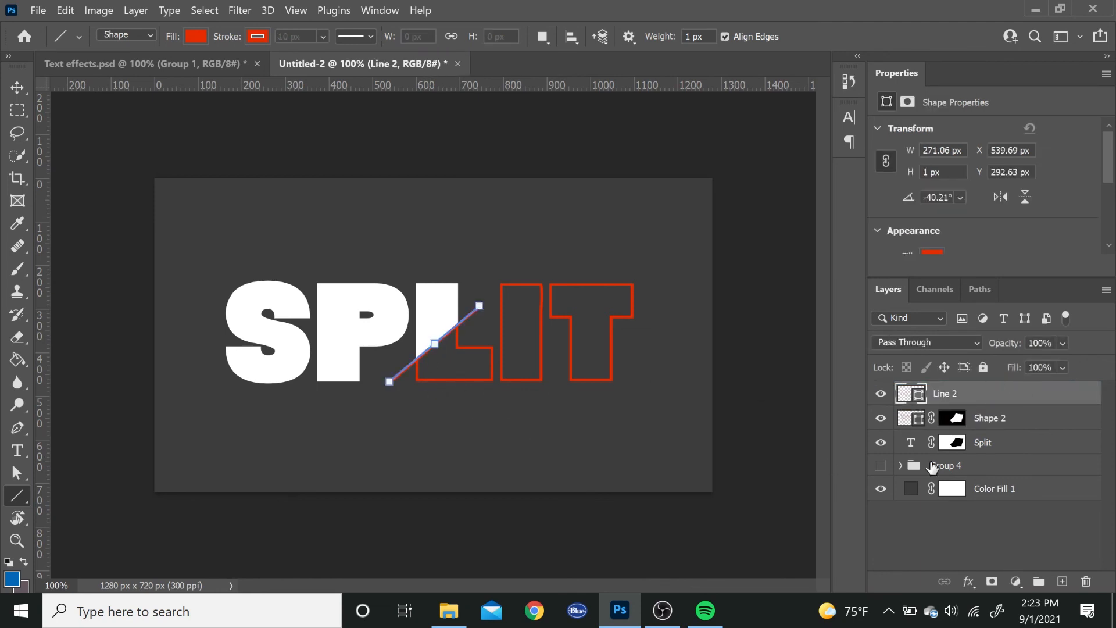
pyautogui.click(933, 468)
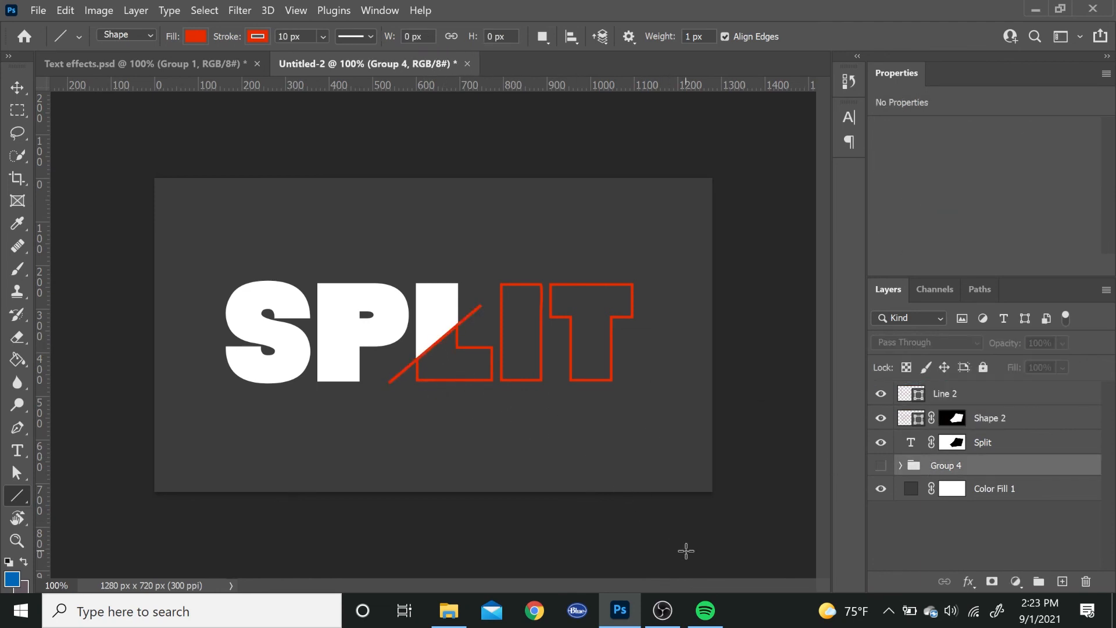